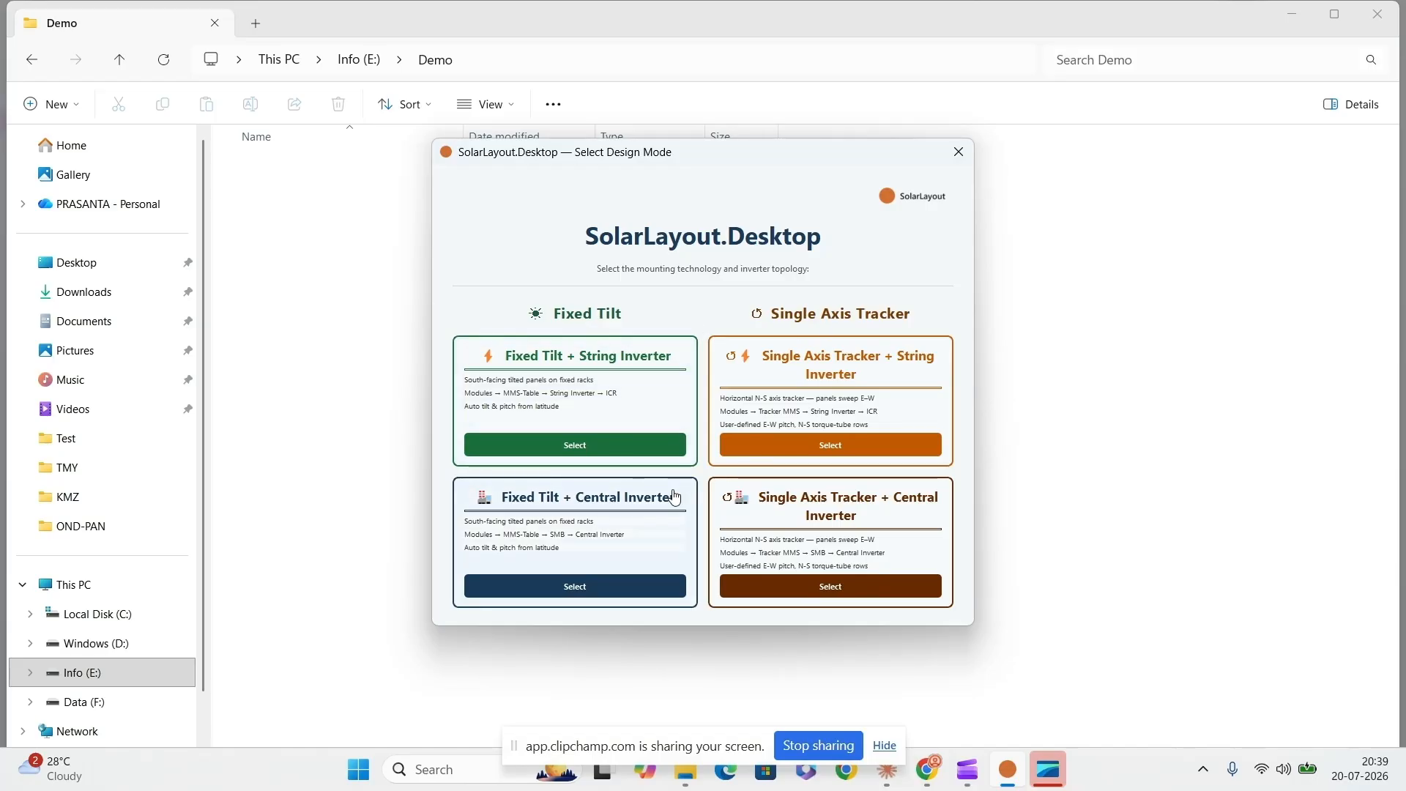
- Open the Fixed Tilt + Central Inverter design mode and check the license and subscription details
left_click(608, 589)
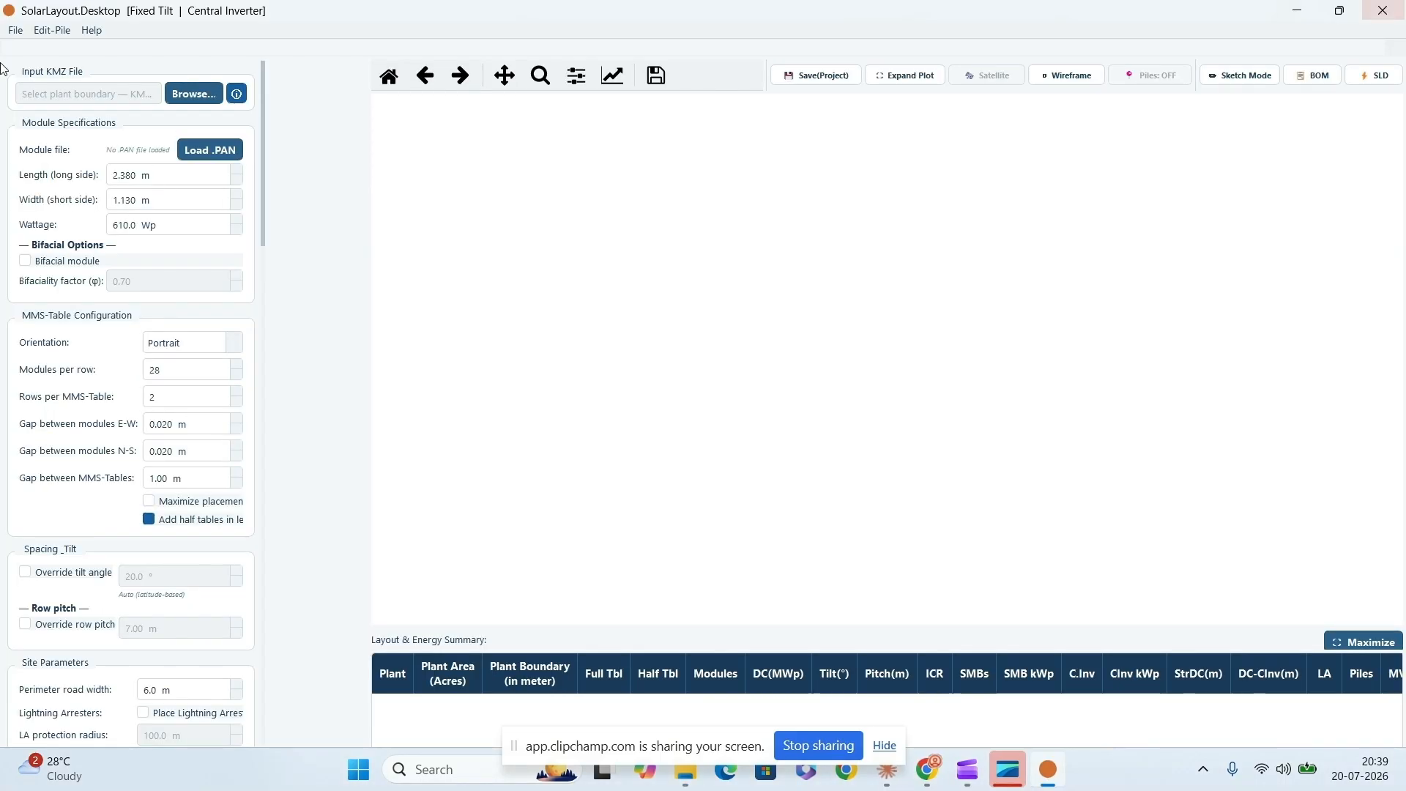
left_click(96, 37)
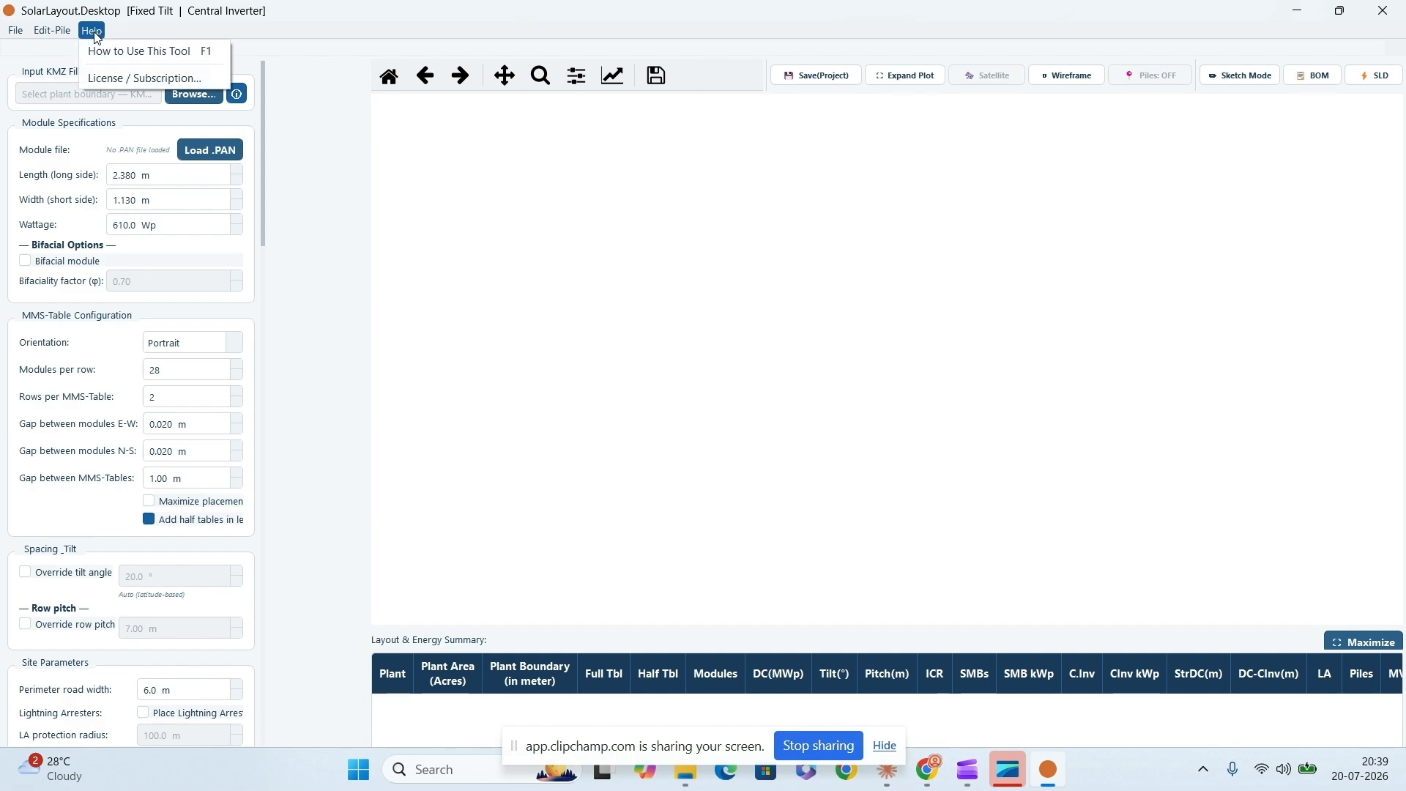
left_click(133, 80)
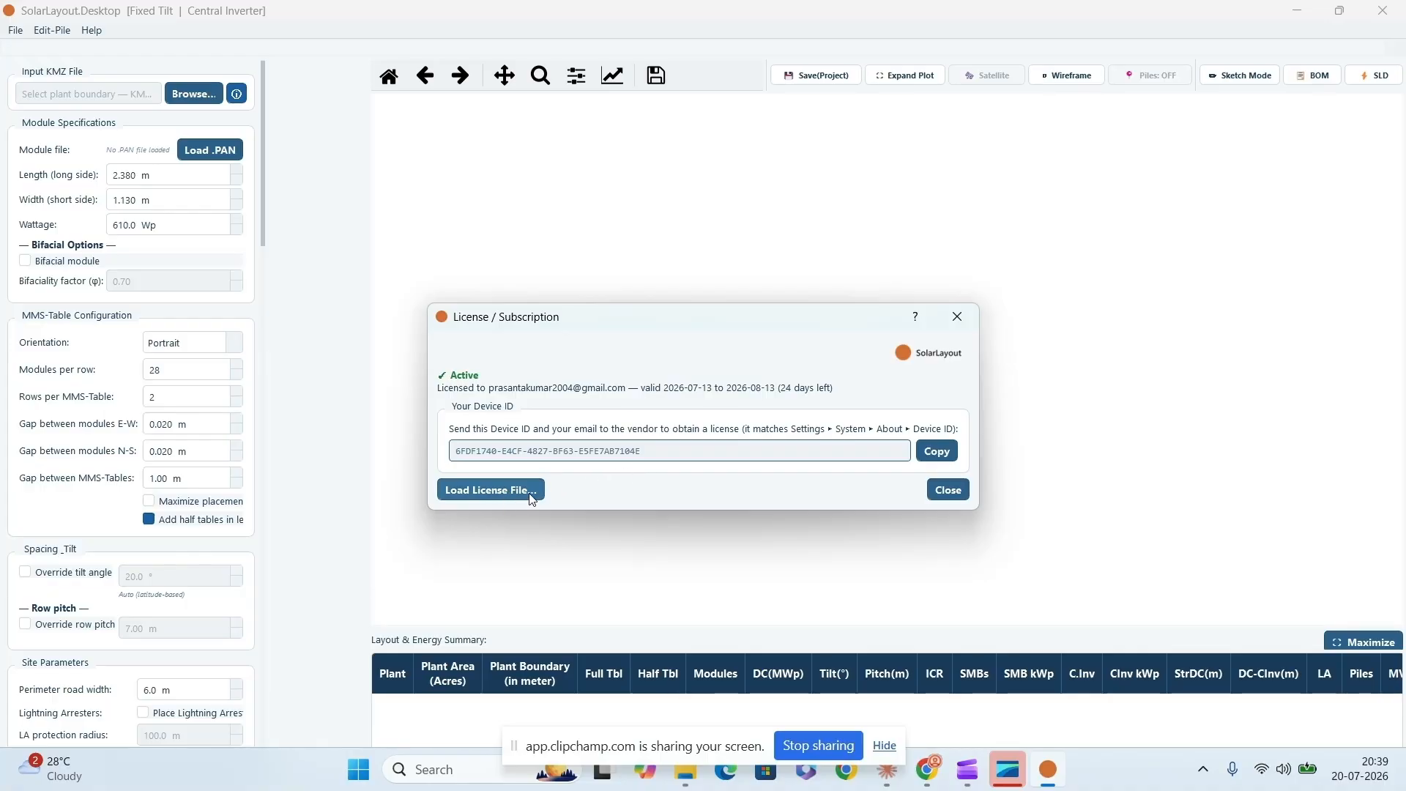
left_click(946, 489)
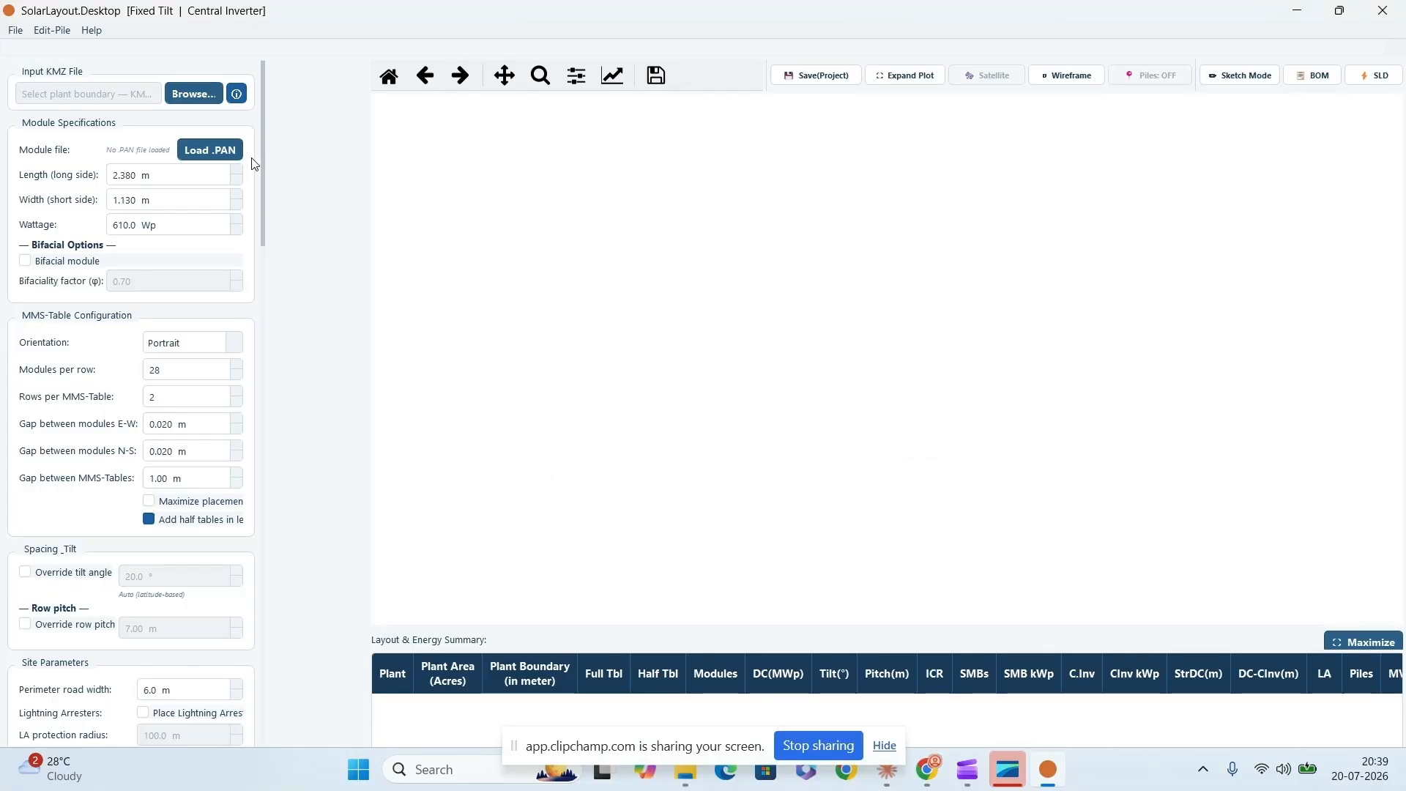
- Review the KMZ input, module, MMS-table and spacing settings, trying the tilt angle override on and off
left_click_drag(264, 109, 264, 82)
mouse_move(121, 99)
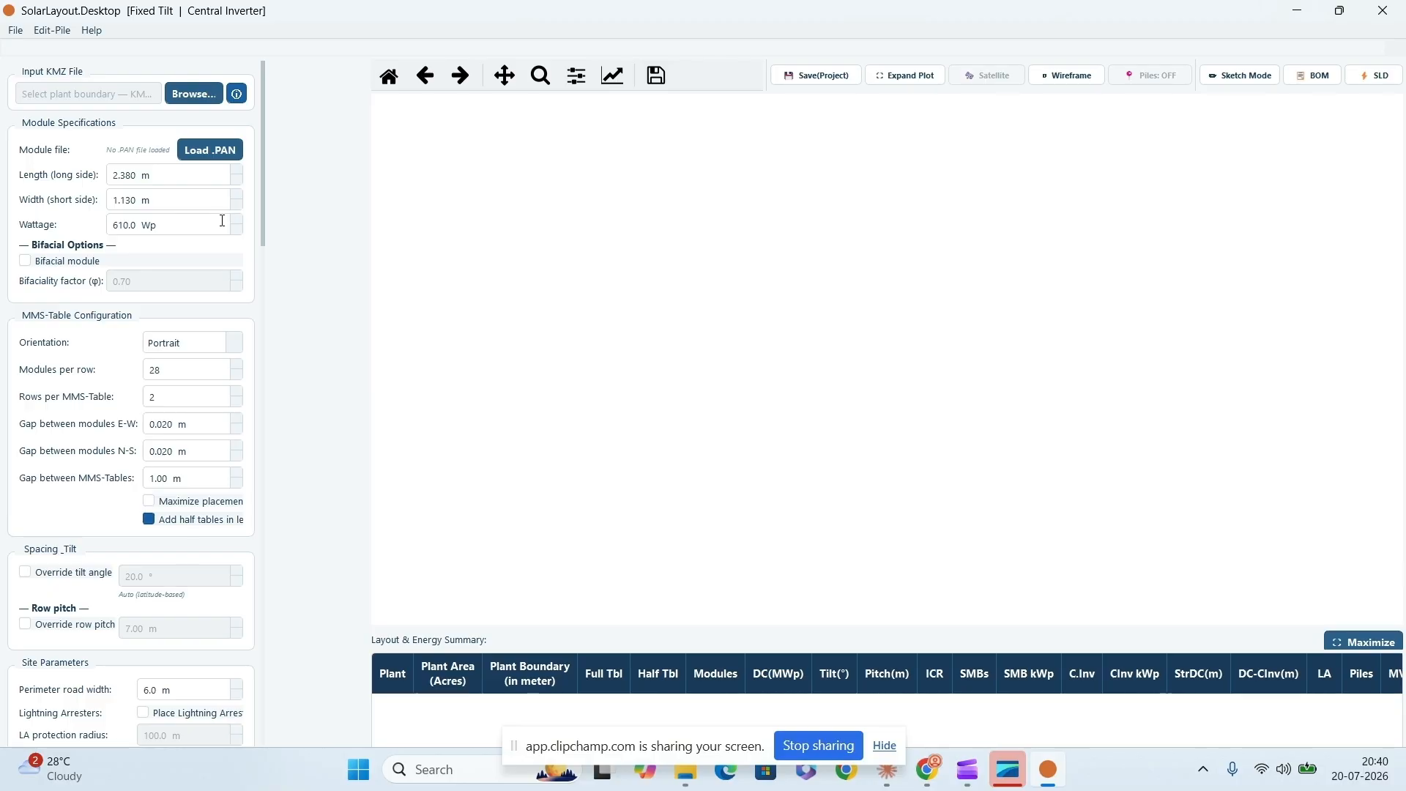
left_click_drag(262, 237, 263, 298)
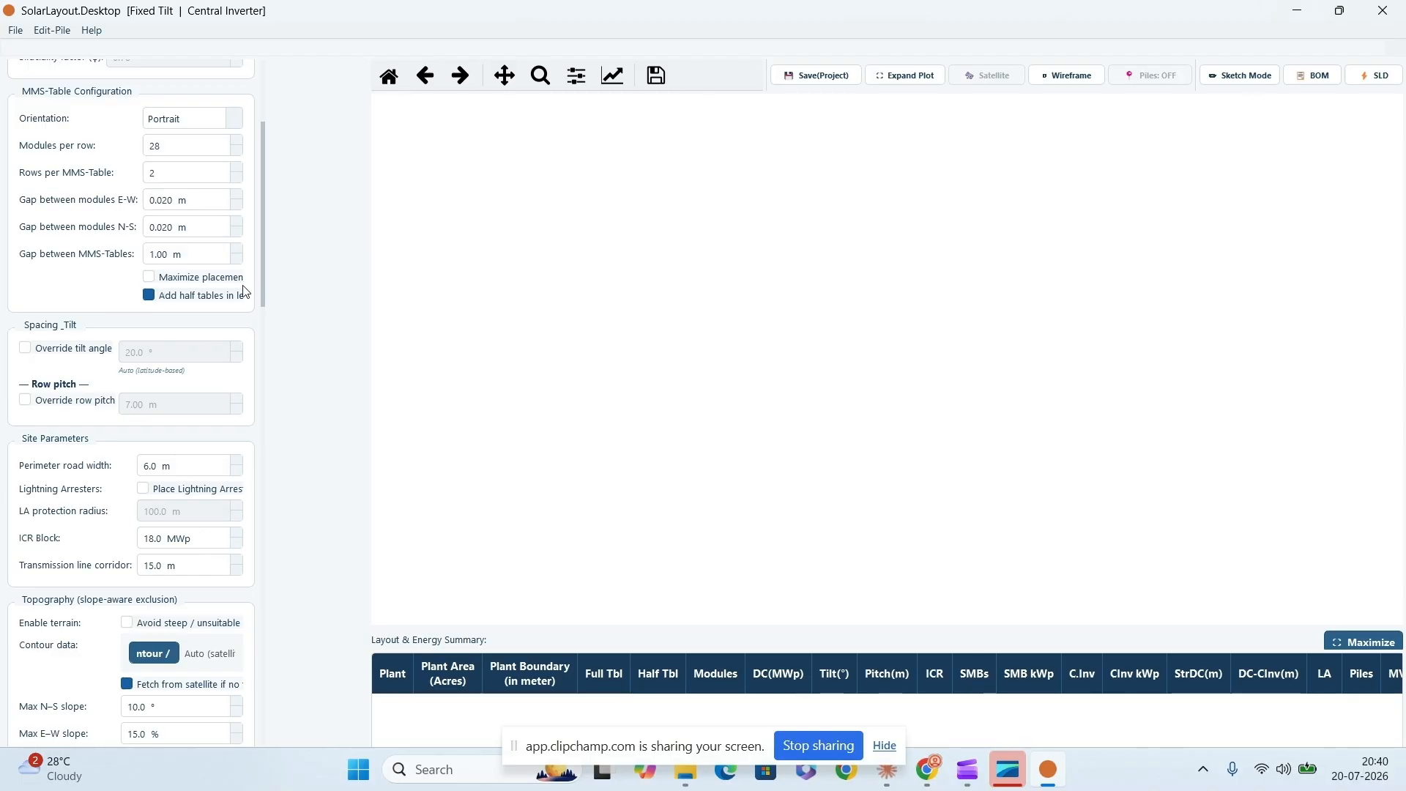
left_click_drag(262, 292, 262, 318)
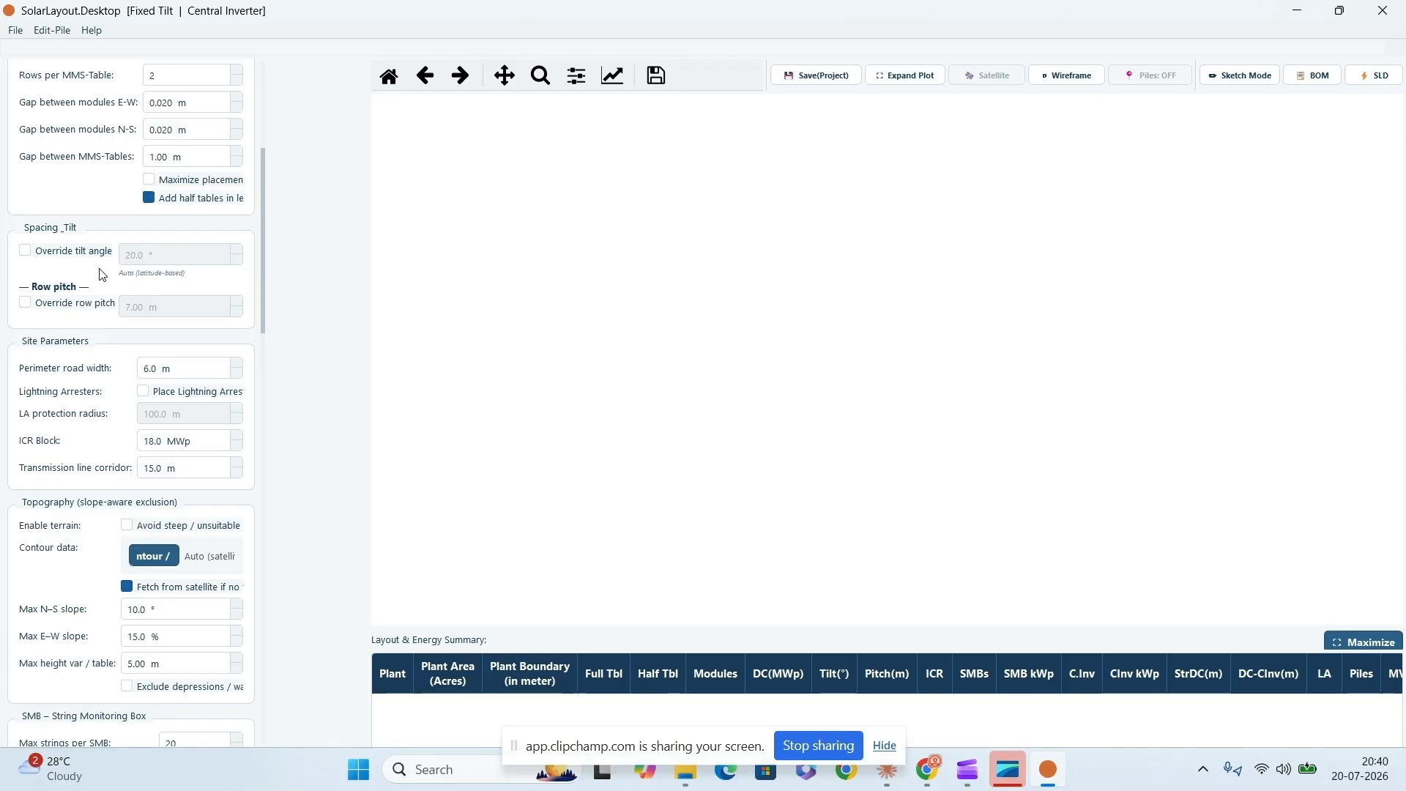
left_click(25, 251)
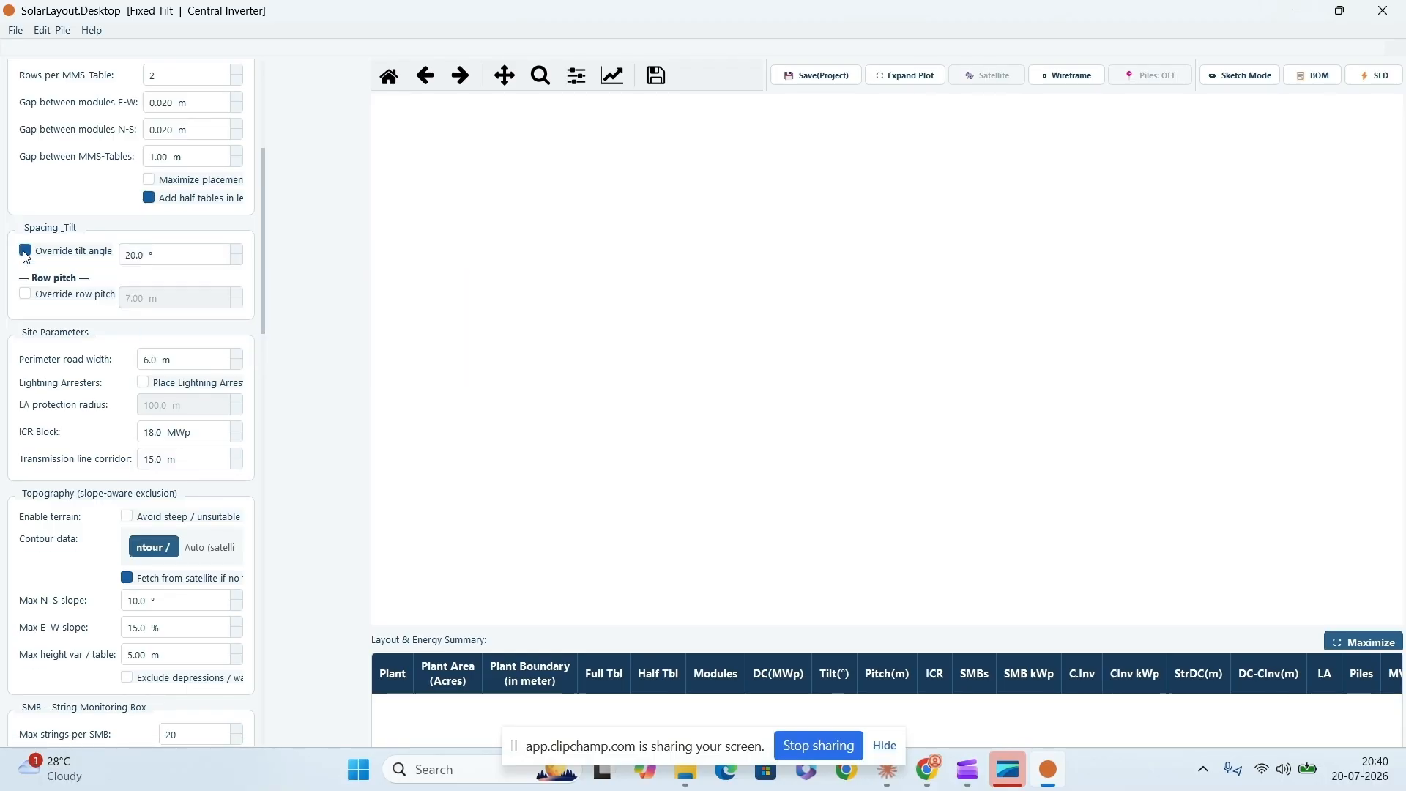
left_click(24, 253)
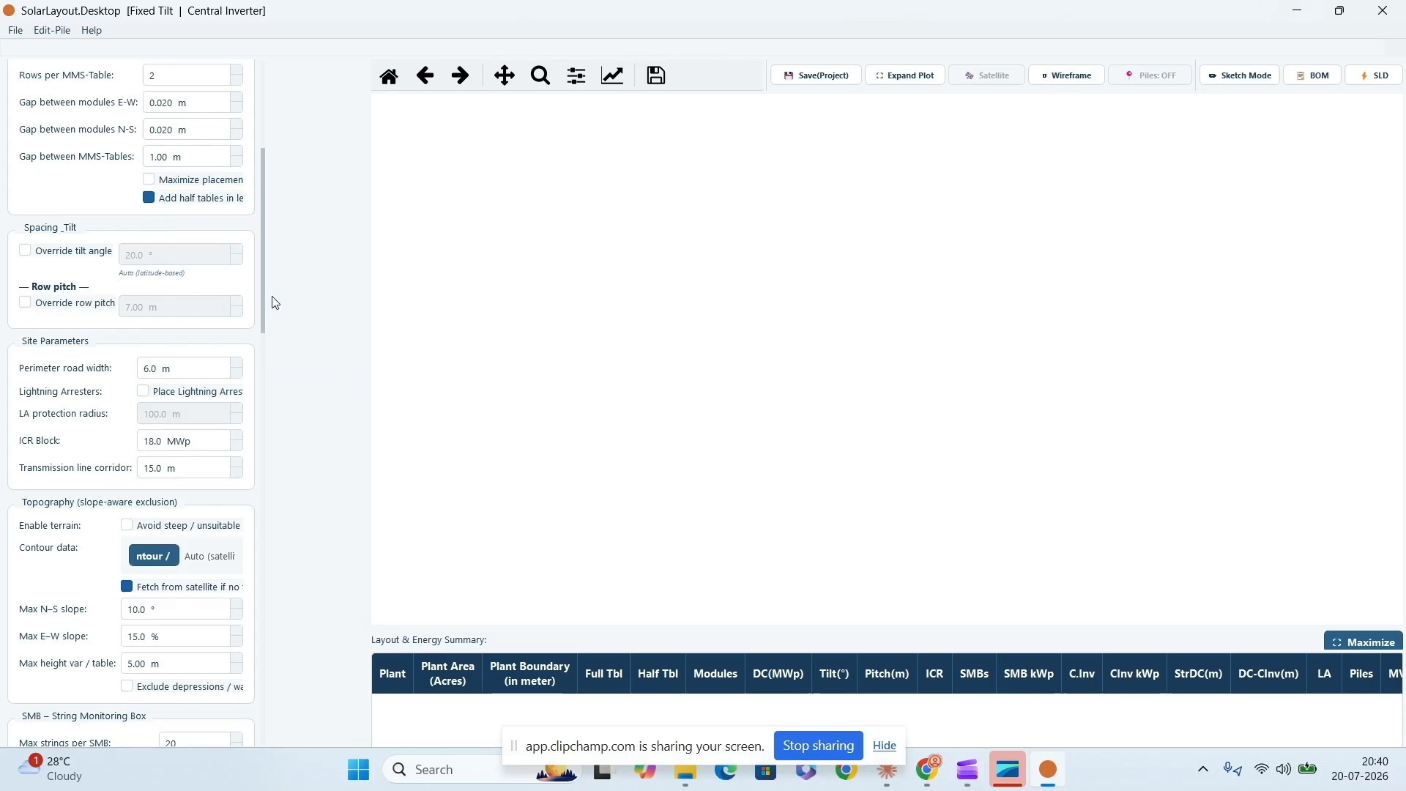
- Examine the site parameters, including the ICR block size, and the topography and String Monitoring Box settings
left_click_drag(261, 296, 262, 346)
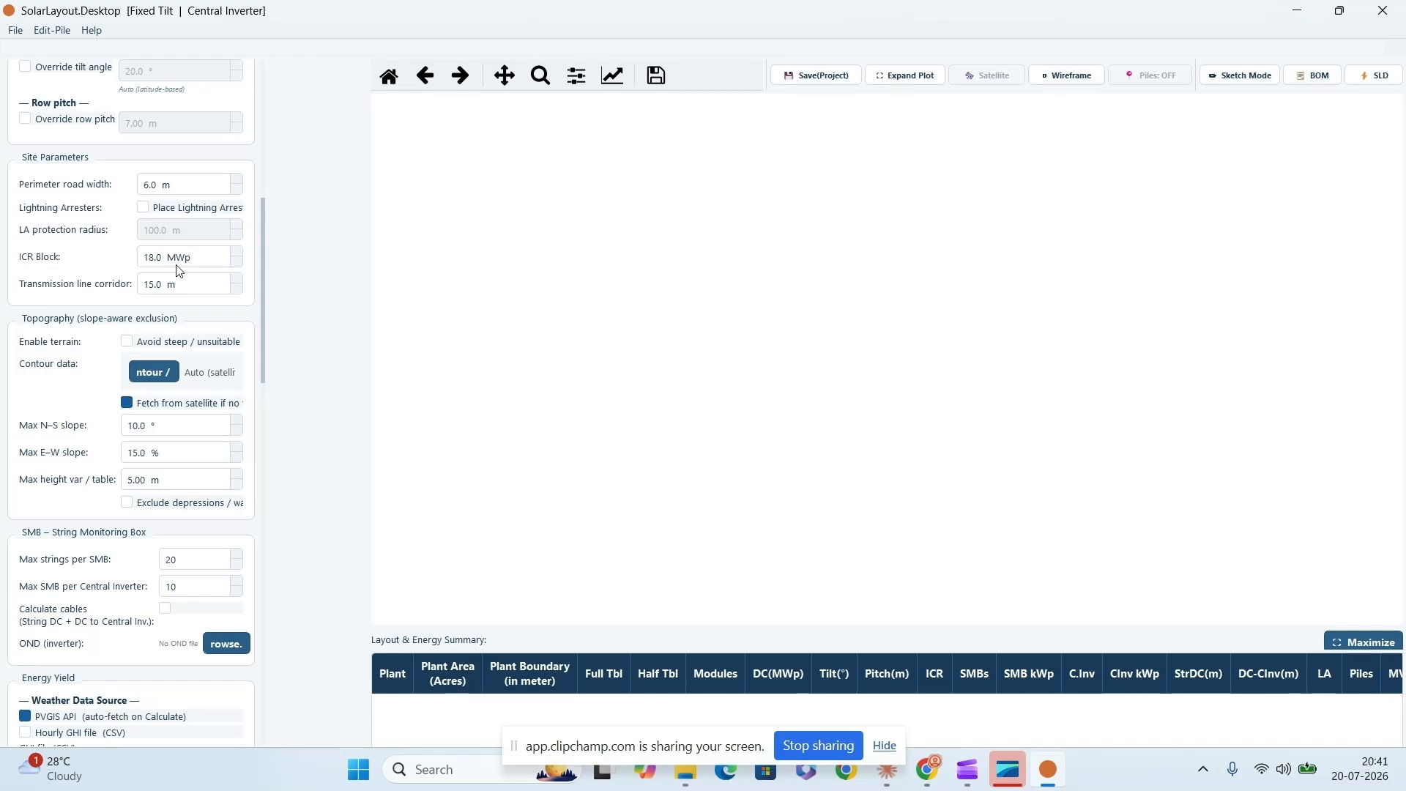
mouse_move(165, 271)
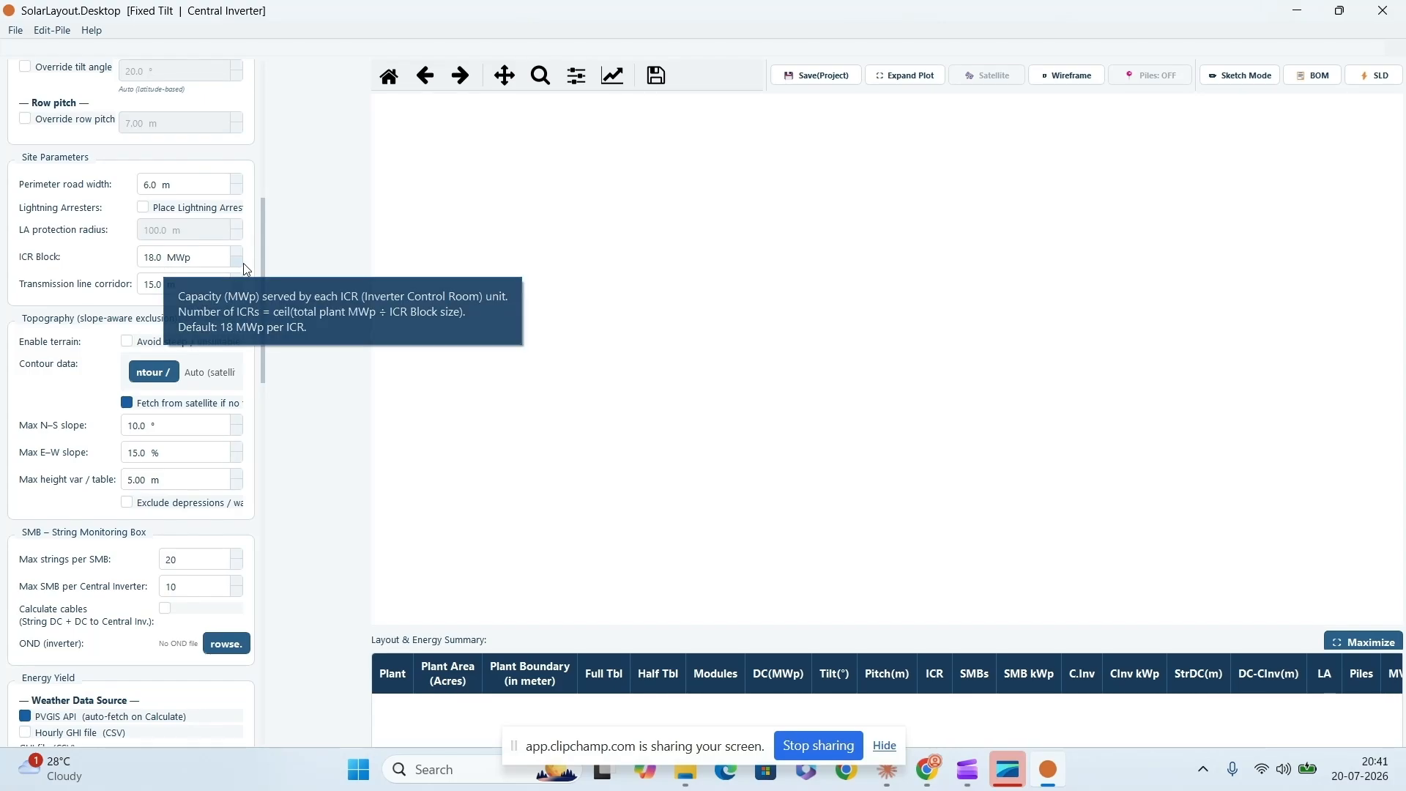
scroll(262, 279, "down", 2)
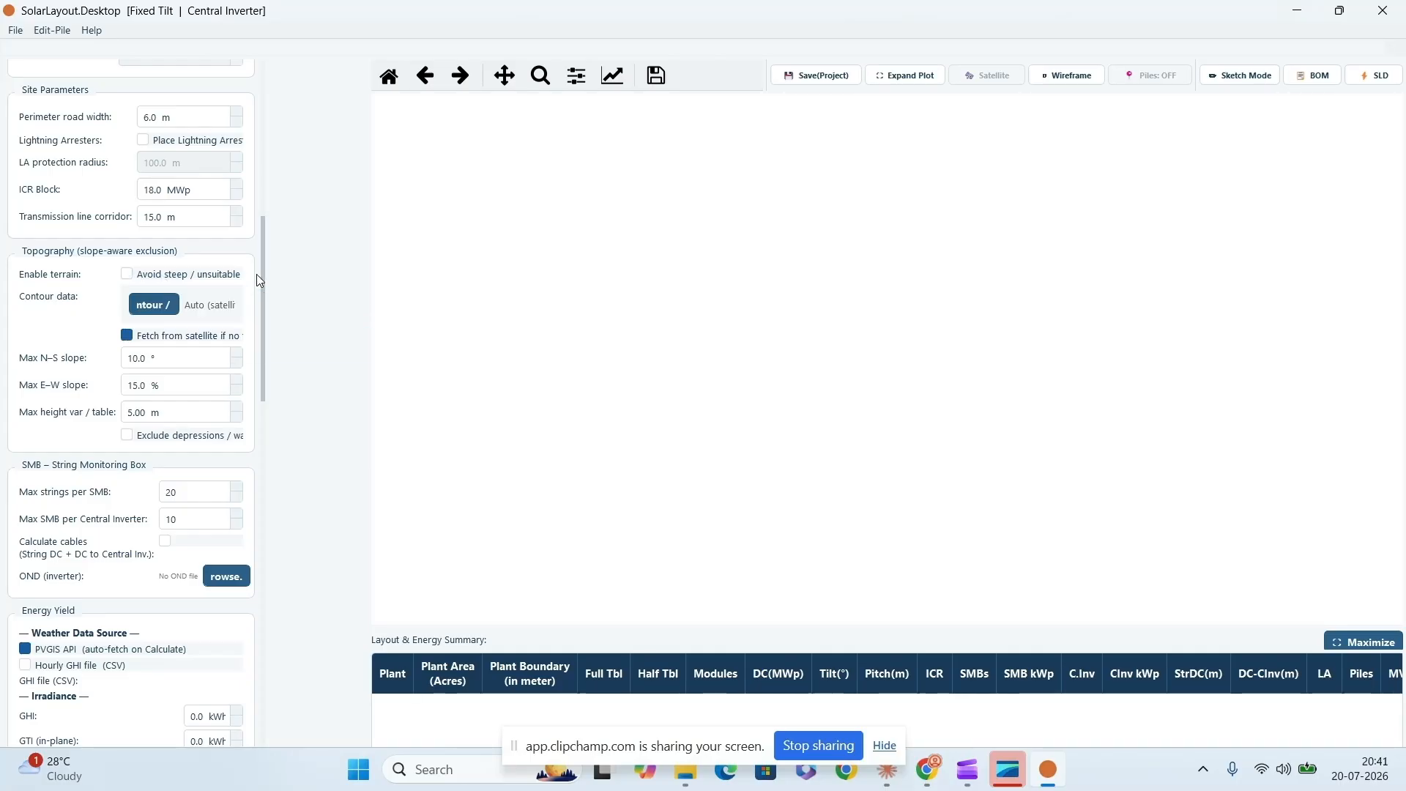
scroll(264, 293, "down", 1)
scroll(264, 297, "down", 6)
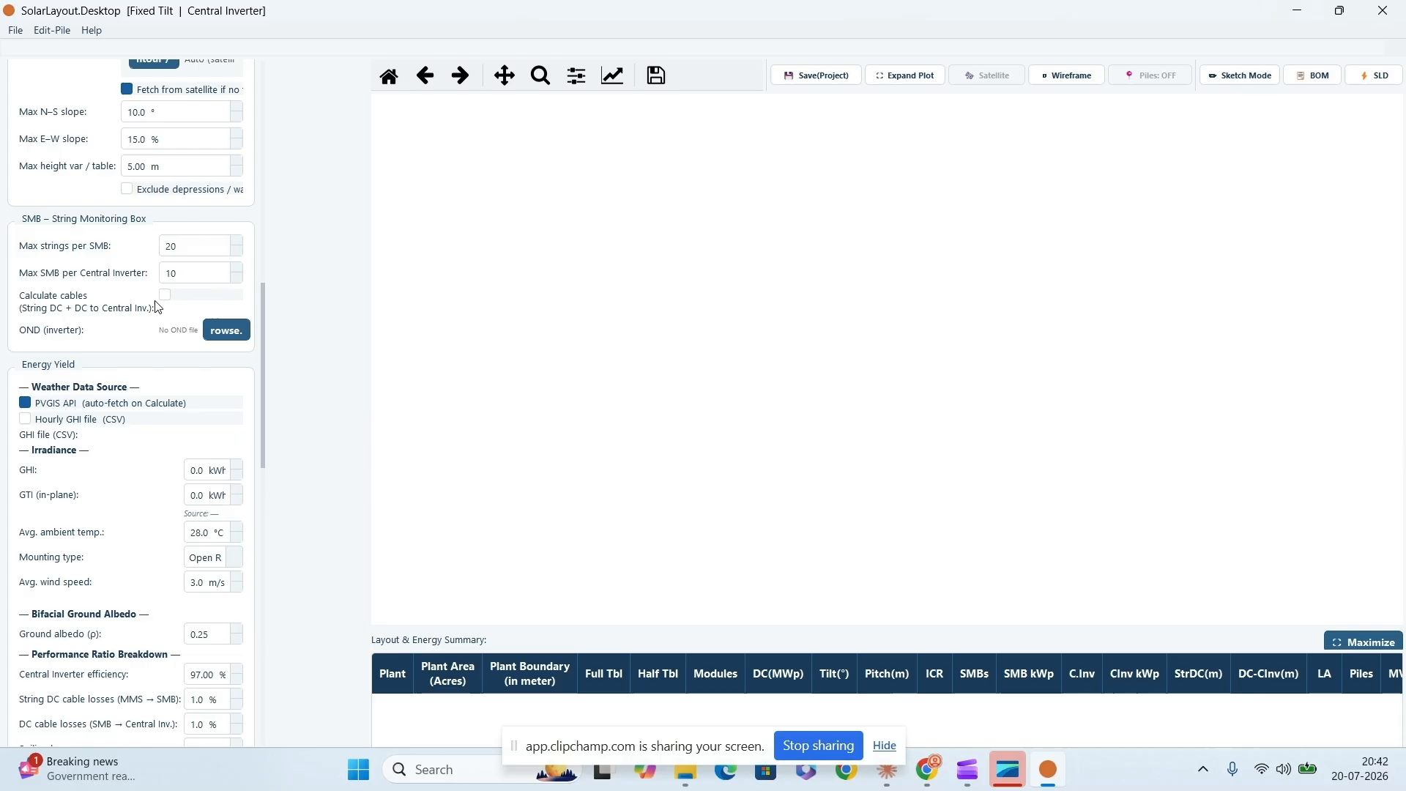
- Examine the energy yield, loss, degradation and P-value settings, and the export, obstruction, control room and layer visibility options
left_click_drag(265, 309, 265, 358)
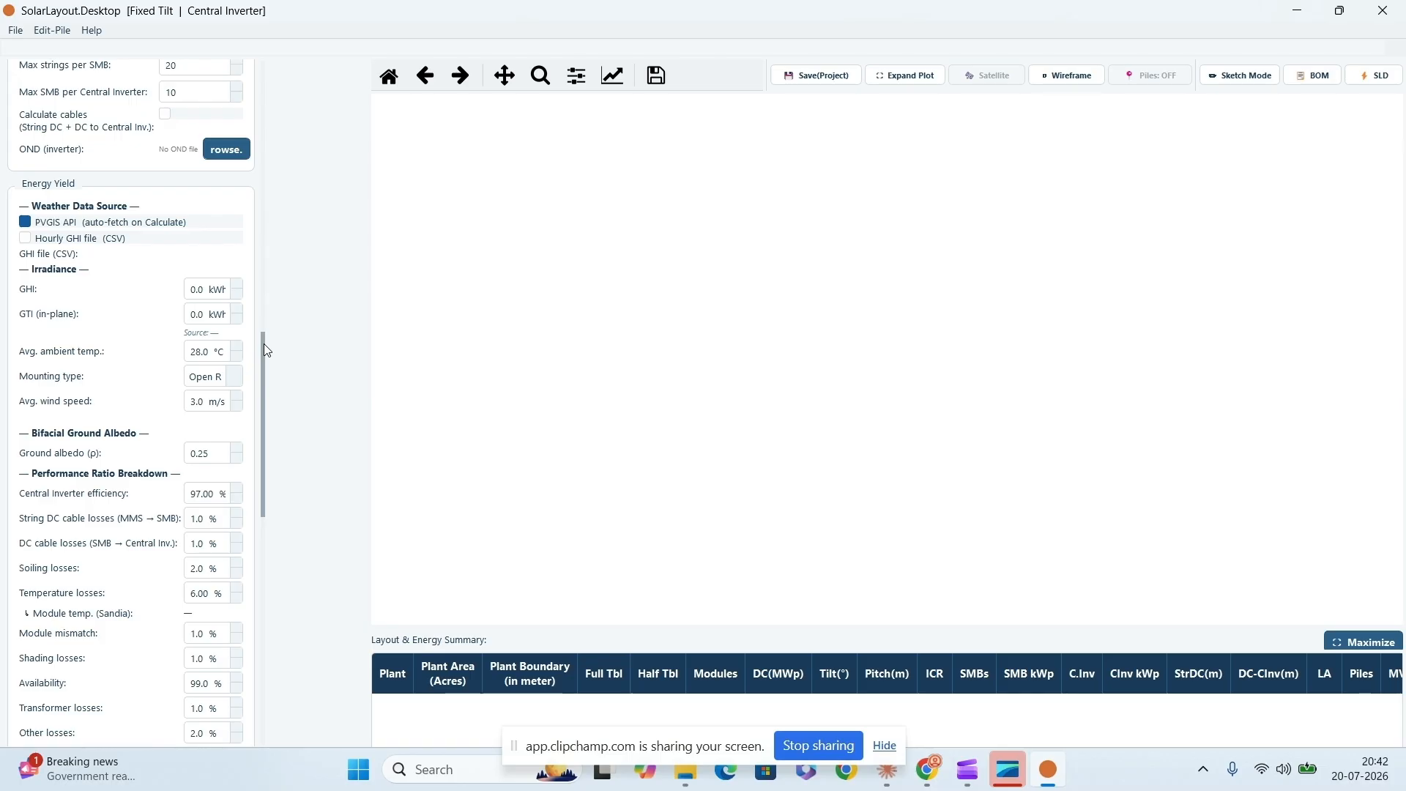
left_click_drag(265, 350, 261, 426)
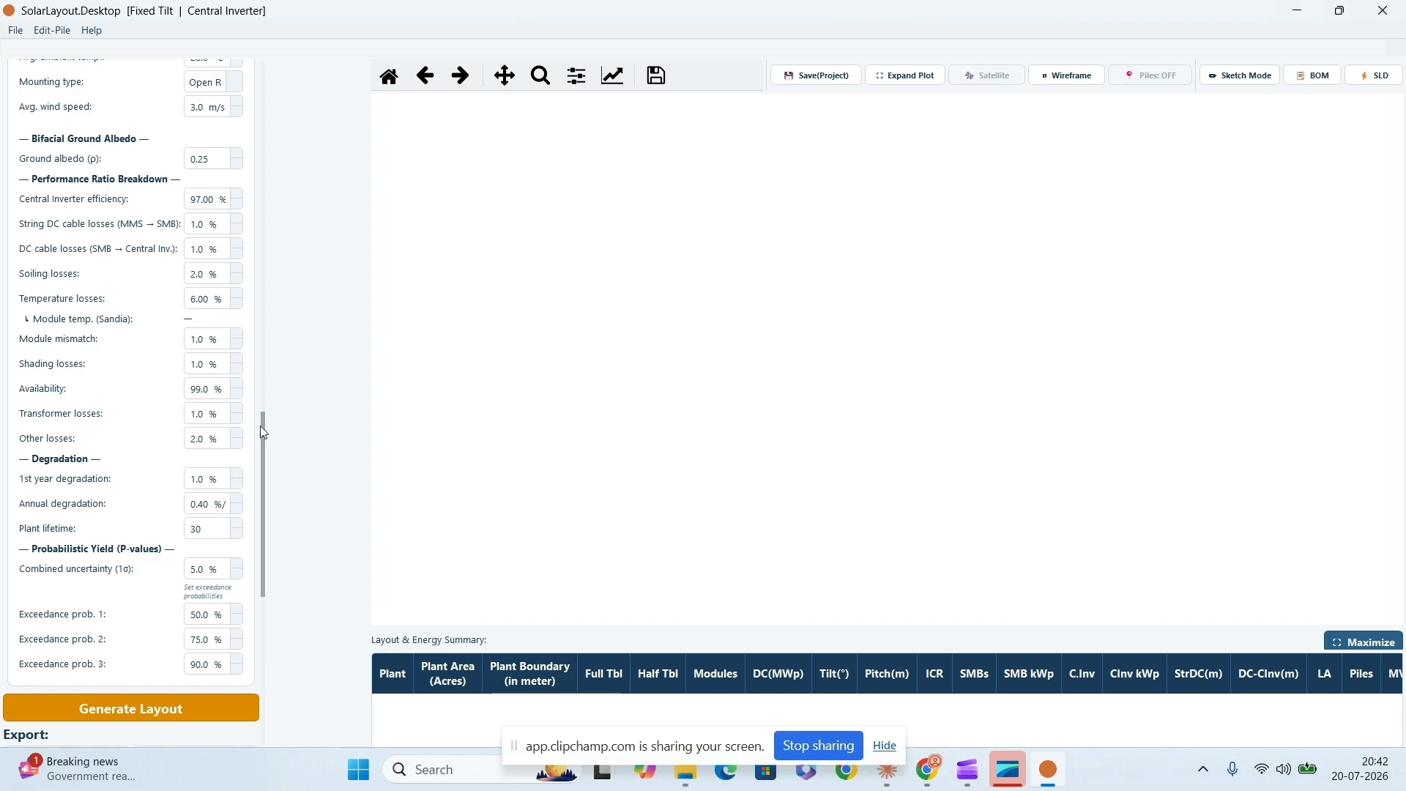
left_click_drag(262, 429, 265, 462)
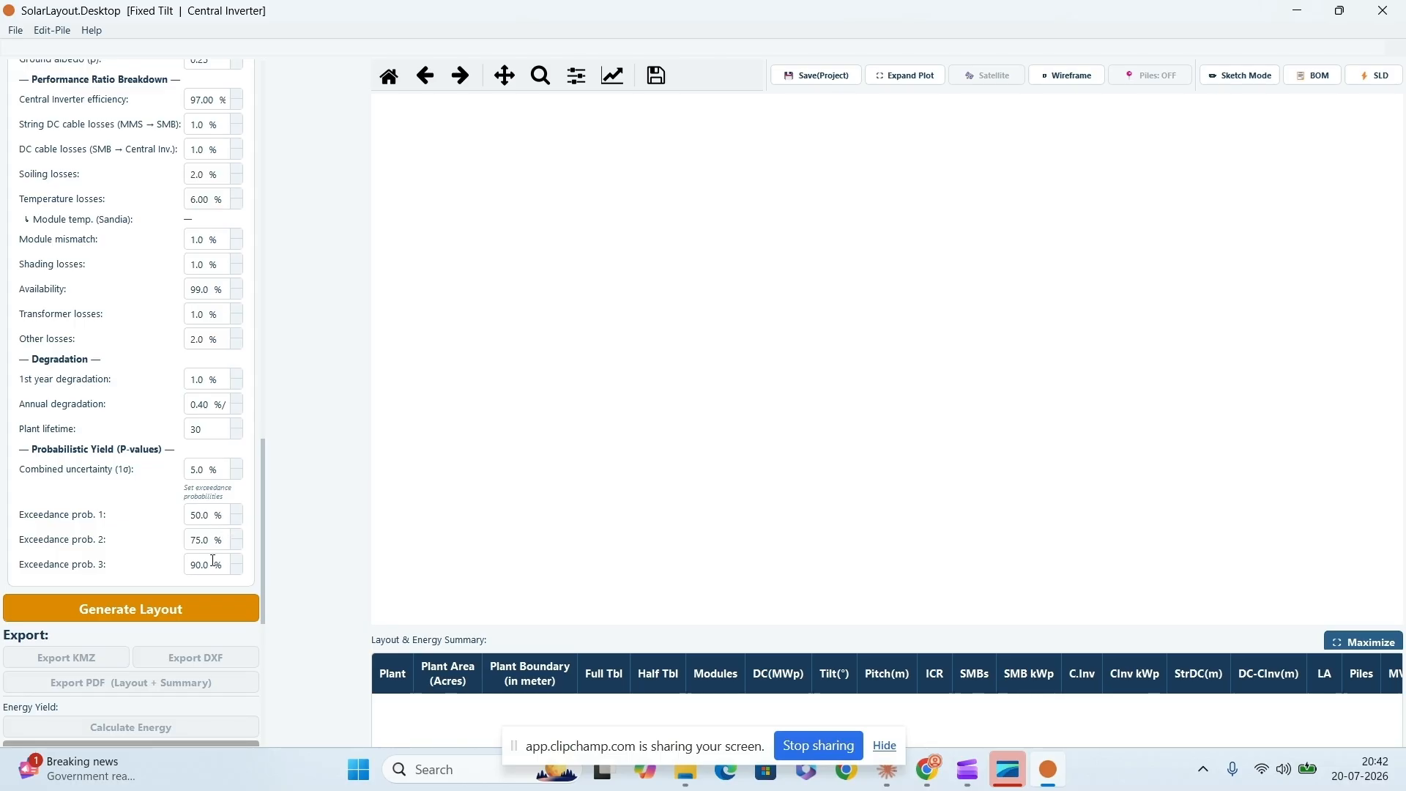
mouse_move(209, 571)
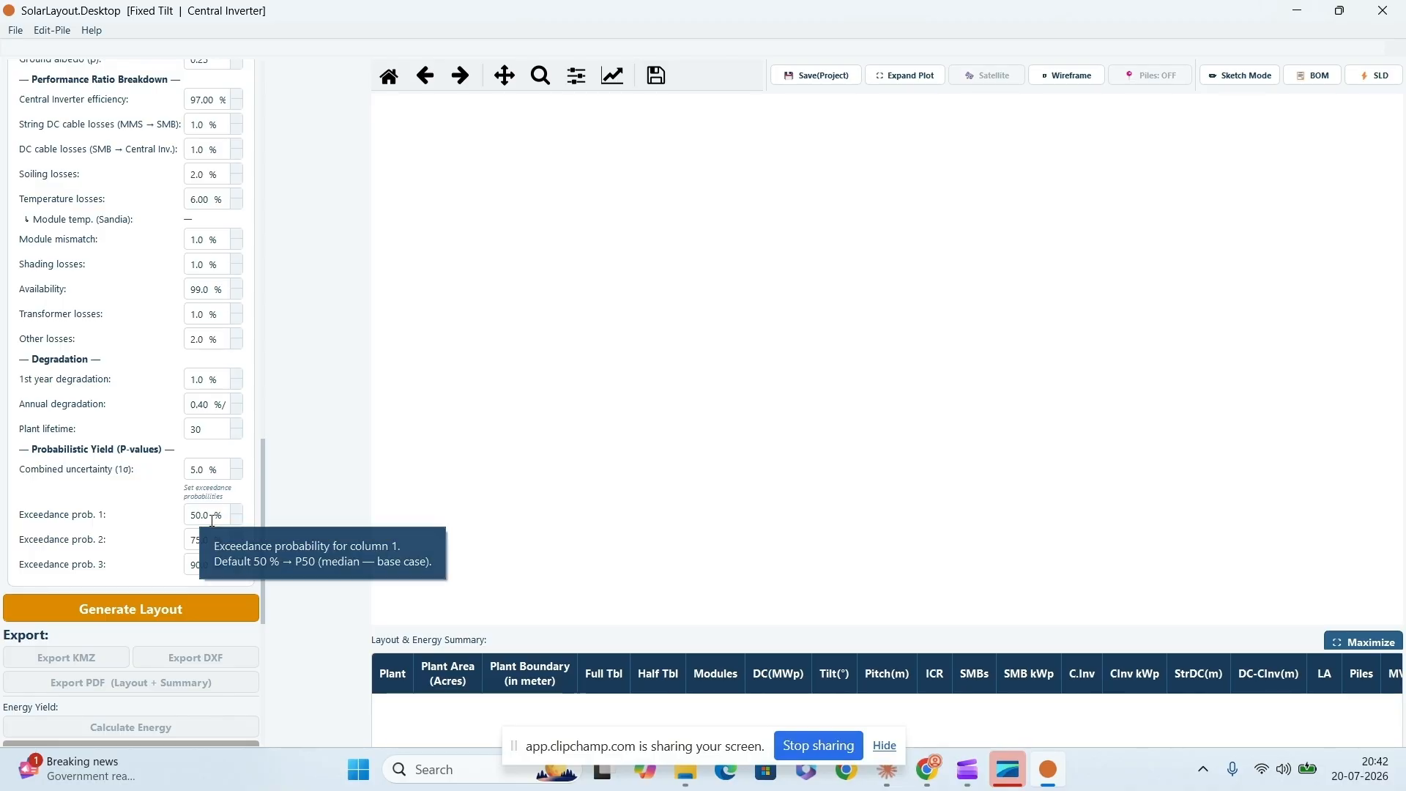
scroll(254, 512, "down", 5)
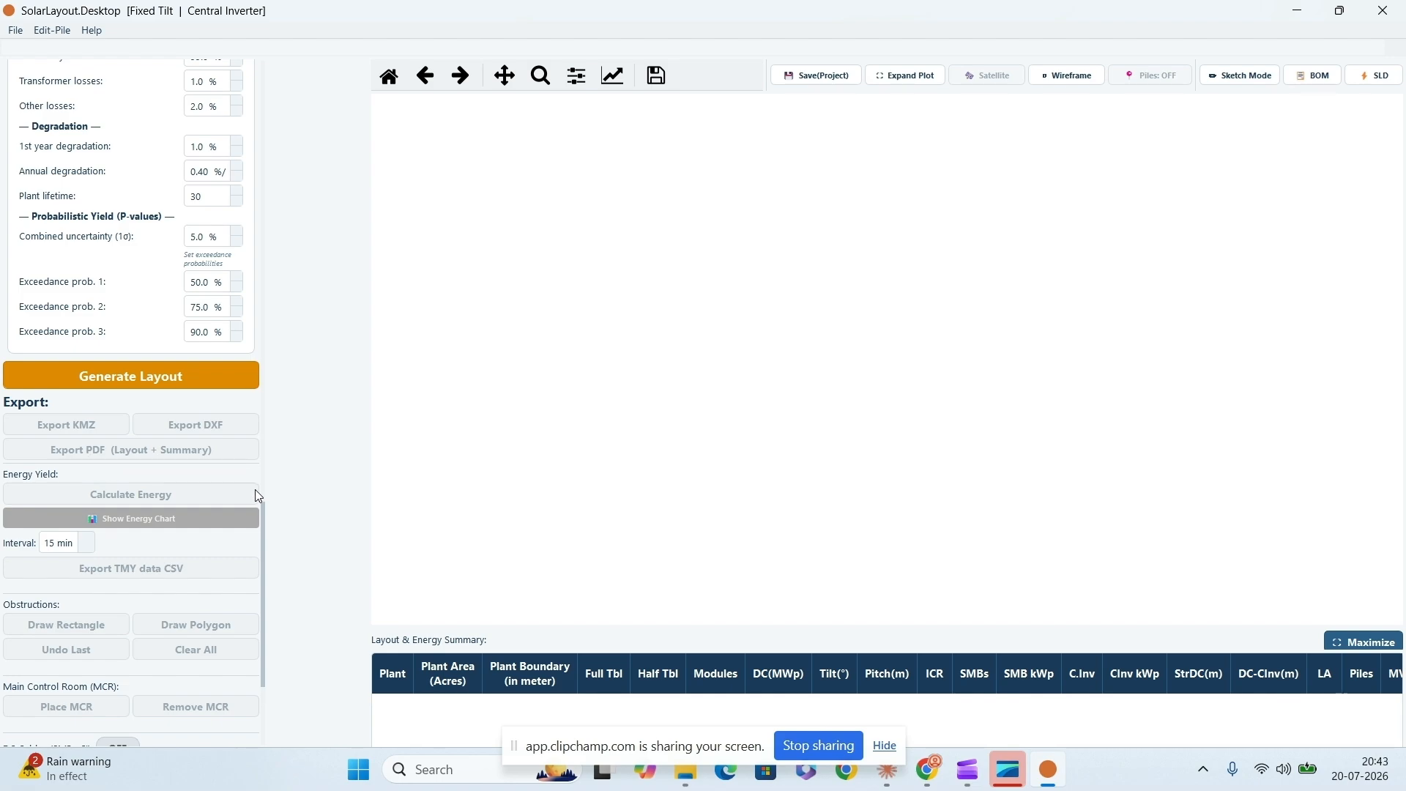
left_click_drag(262, 512, 262, 534)
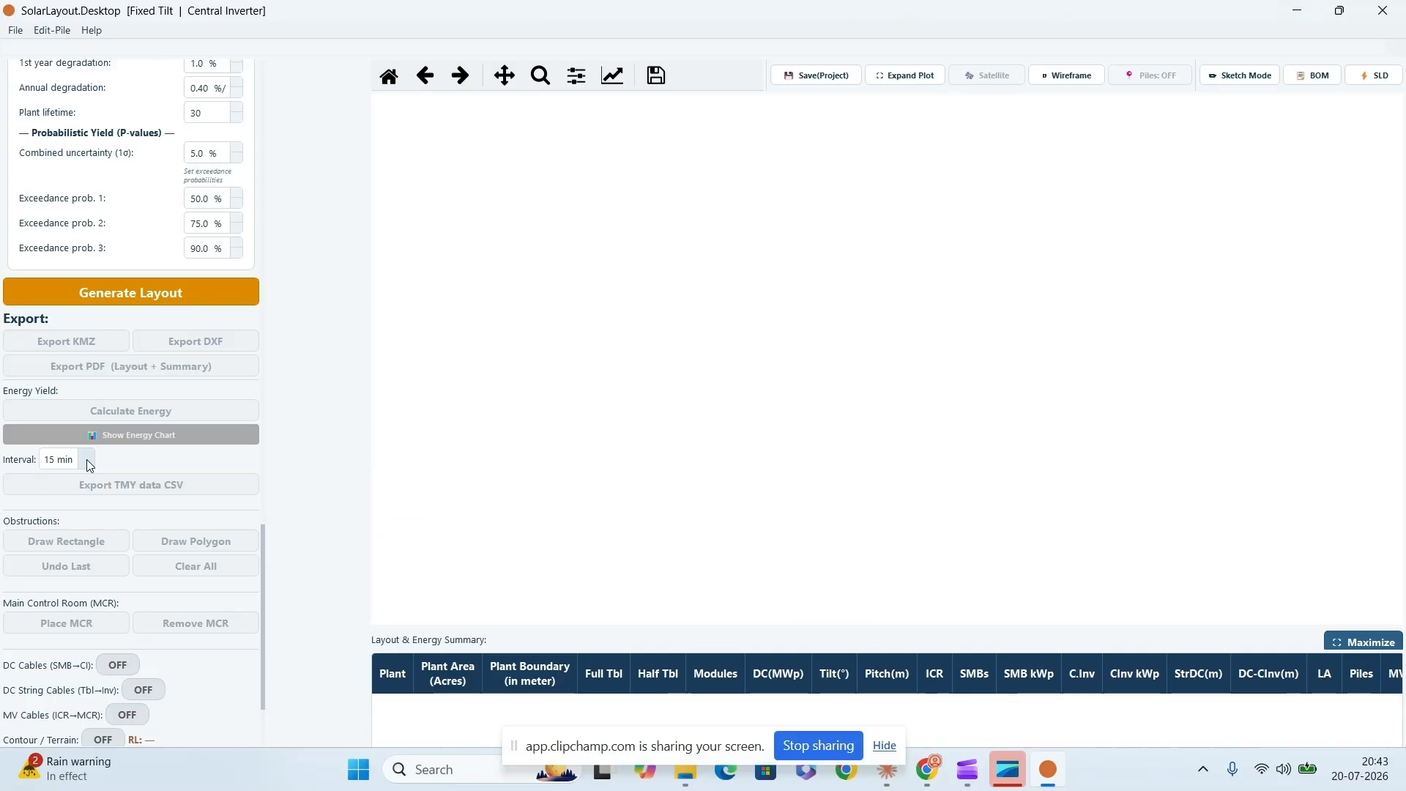
left_click_drag(261, 557, 264, 606)
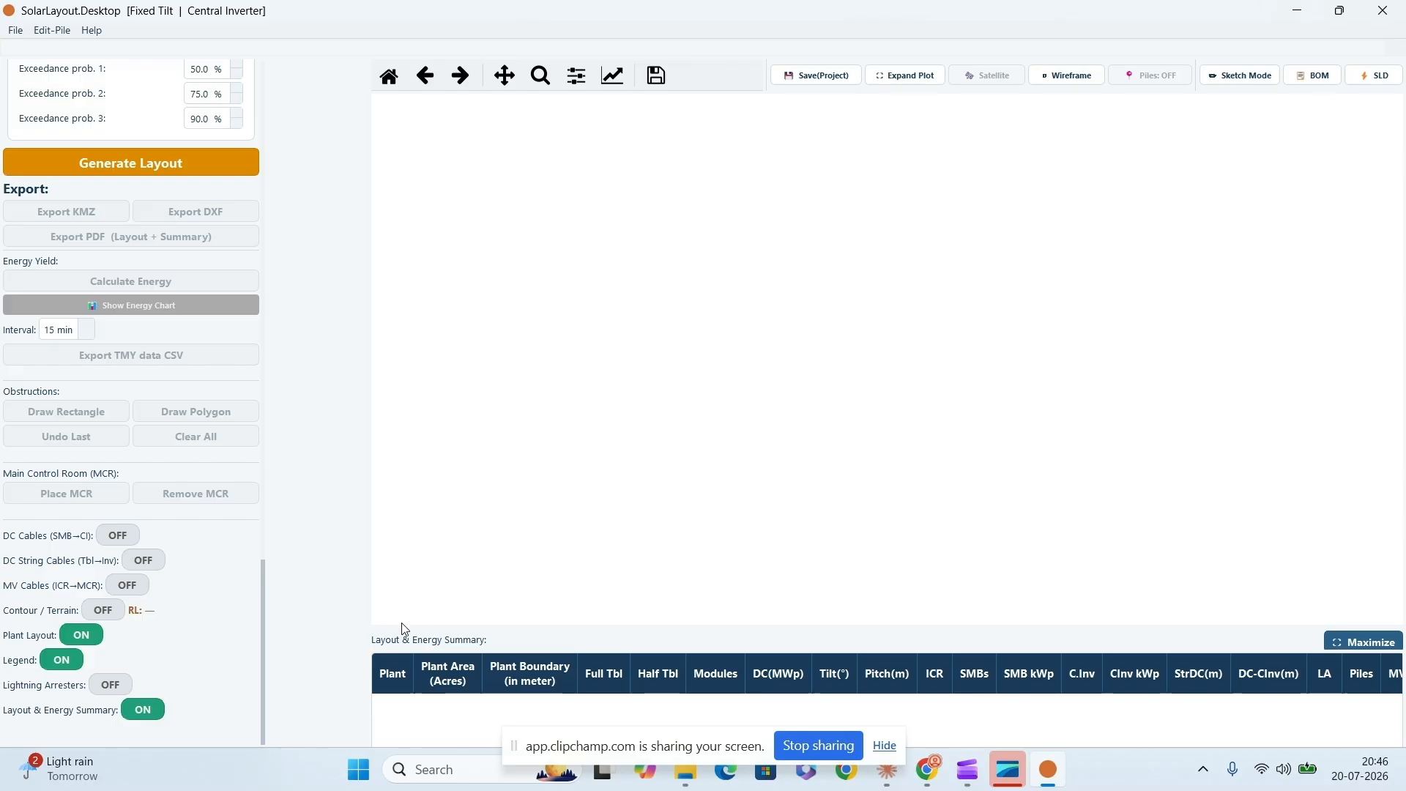
left_click_drag(261, 587, 265, 90)
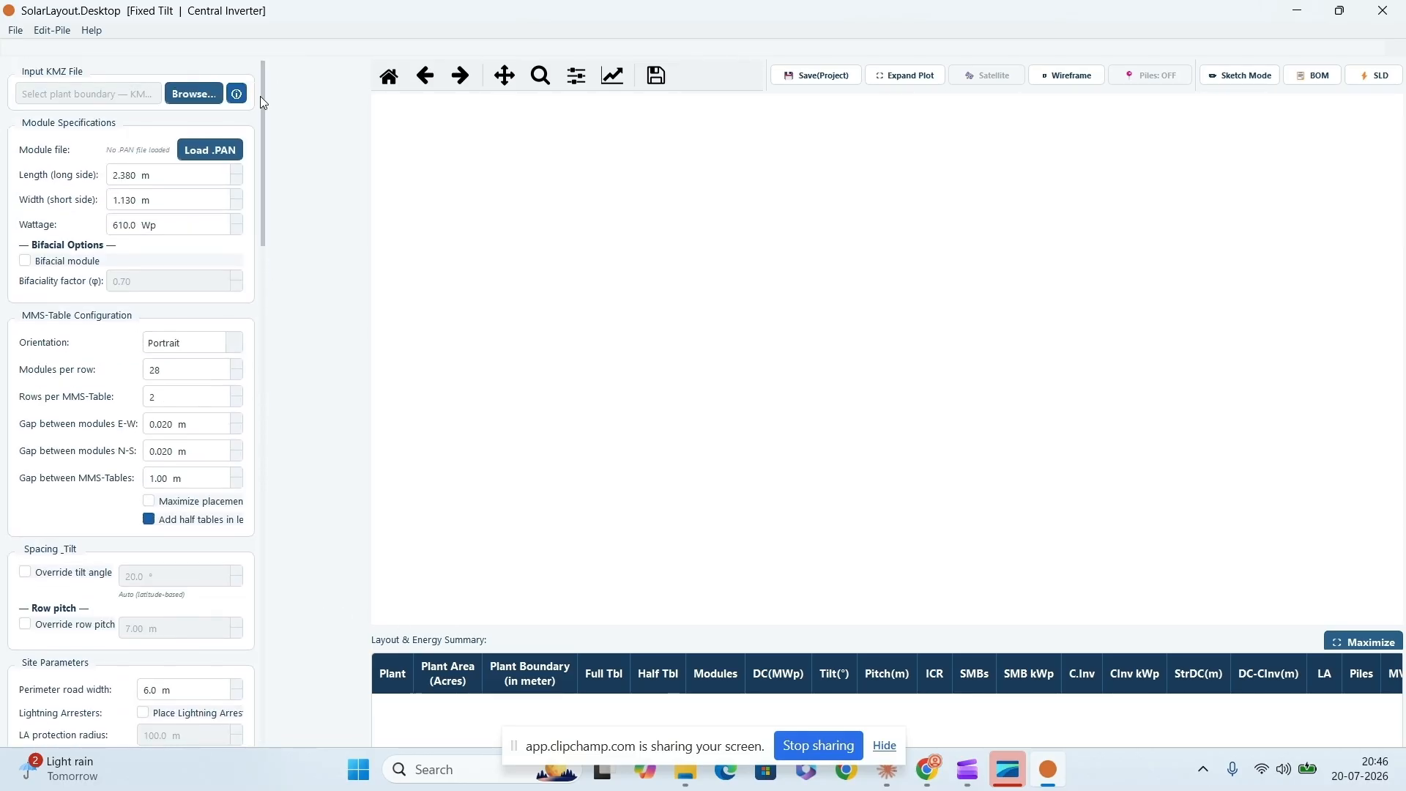
- Load the plant boundary KMZ file and generate the plant layout
left_click(195, 100)
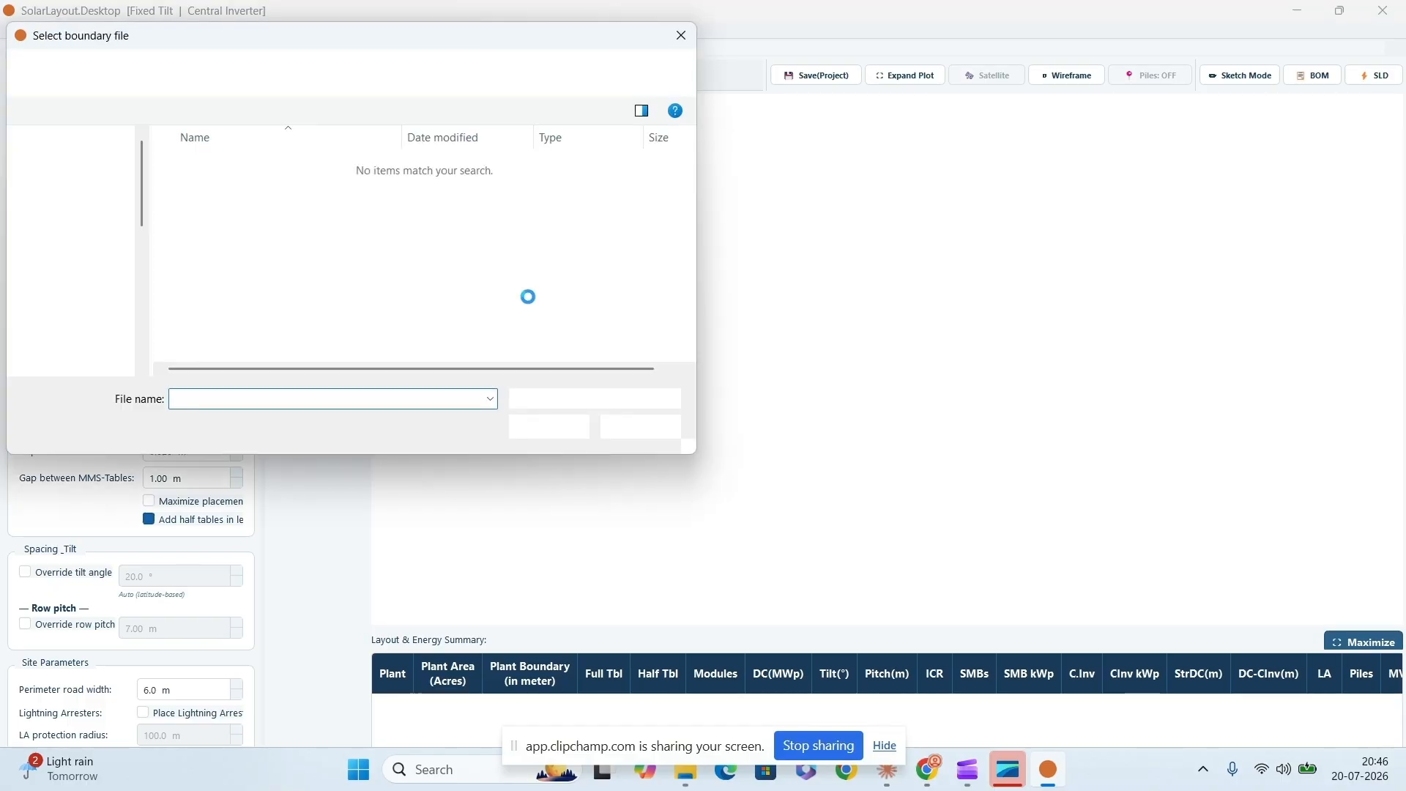
left_click(547, 431)
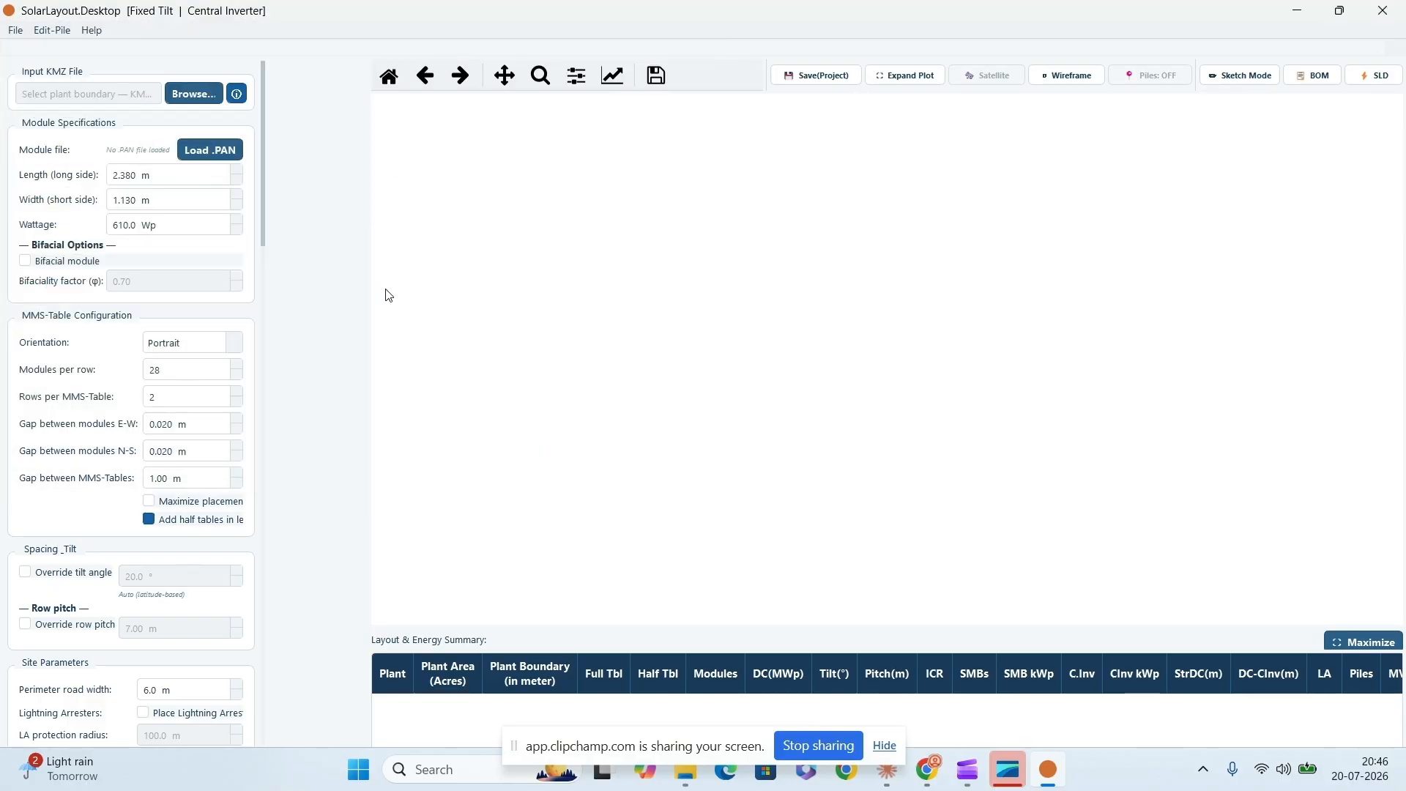
left_click_drag(261, 235, 273, 641)
left_click(188, 543)
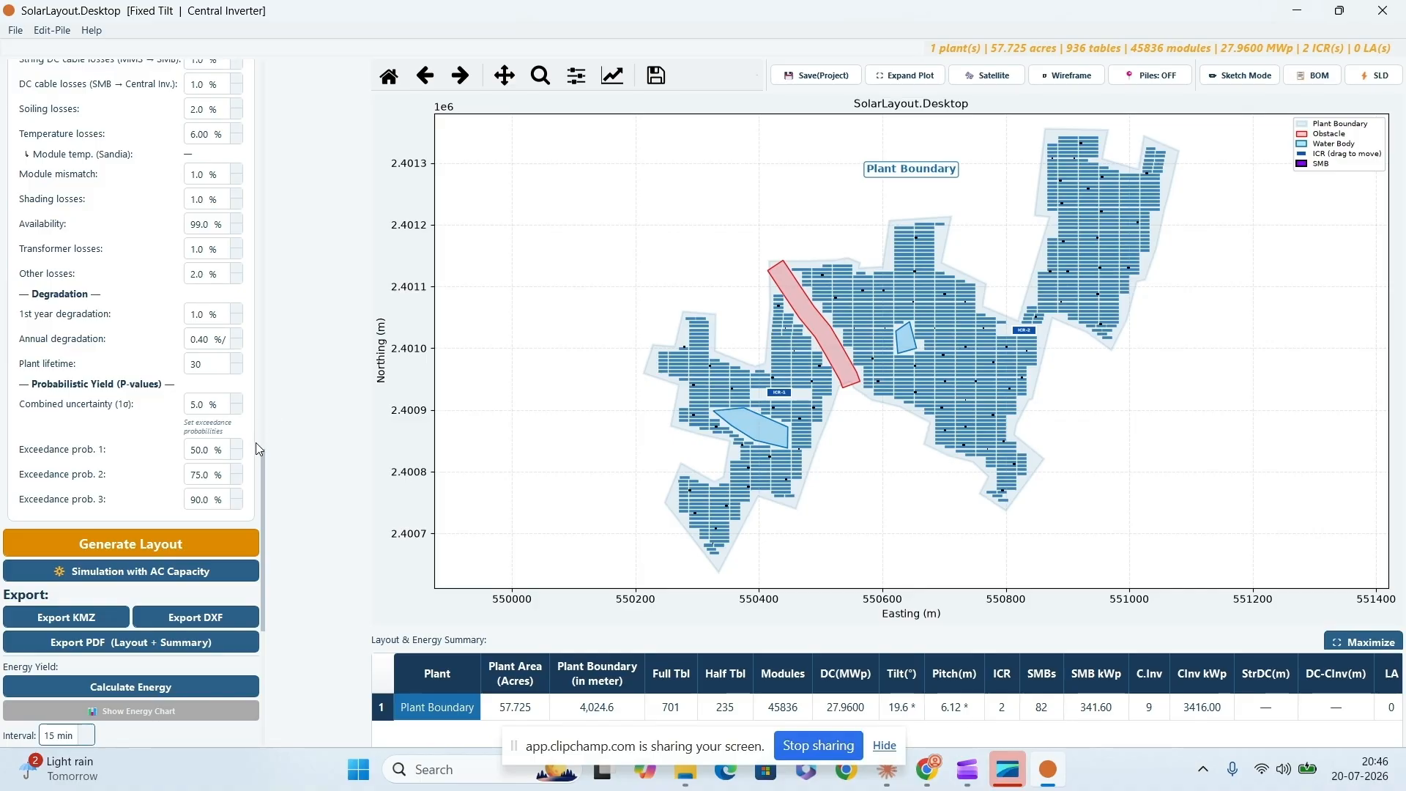
- Place the Main Control Room near the plant's south-eastern tip, at about easting 550,780 m and northing 2,400,800 m
left_click_drag(262, 457, 262, 509)
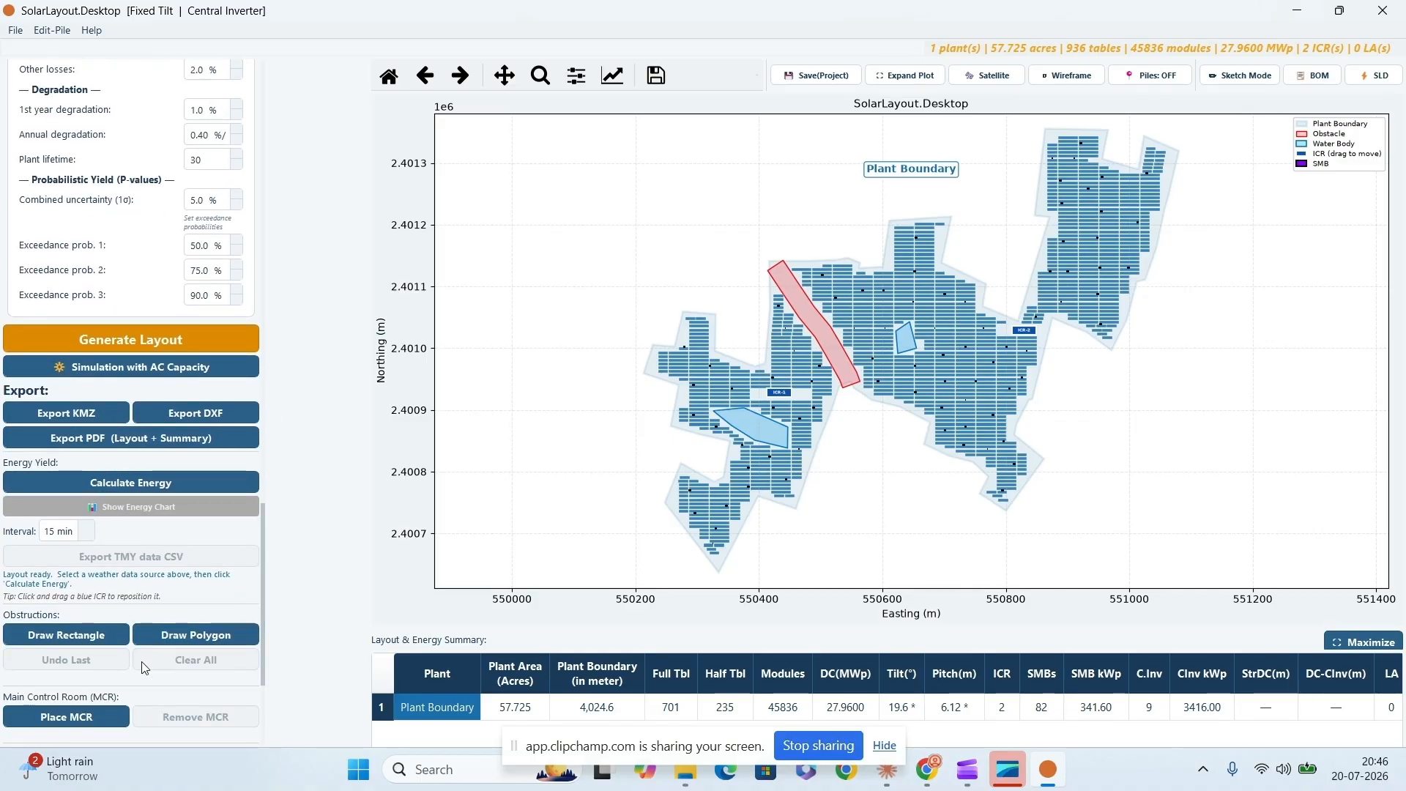
left_click(95, 717)
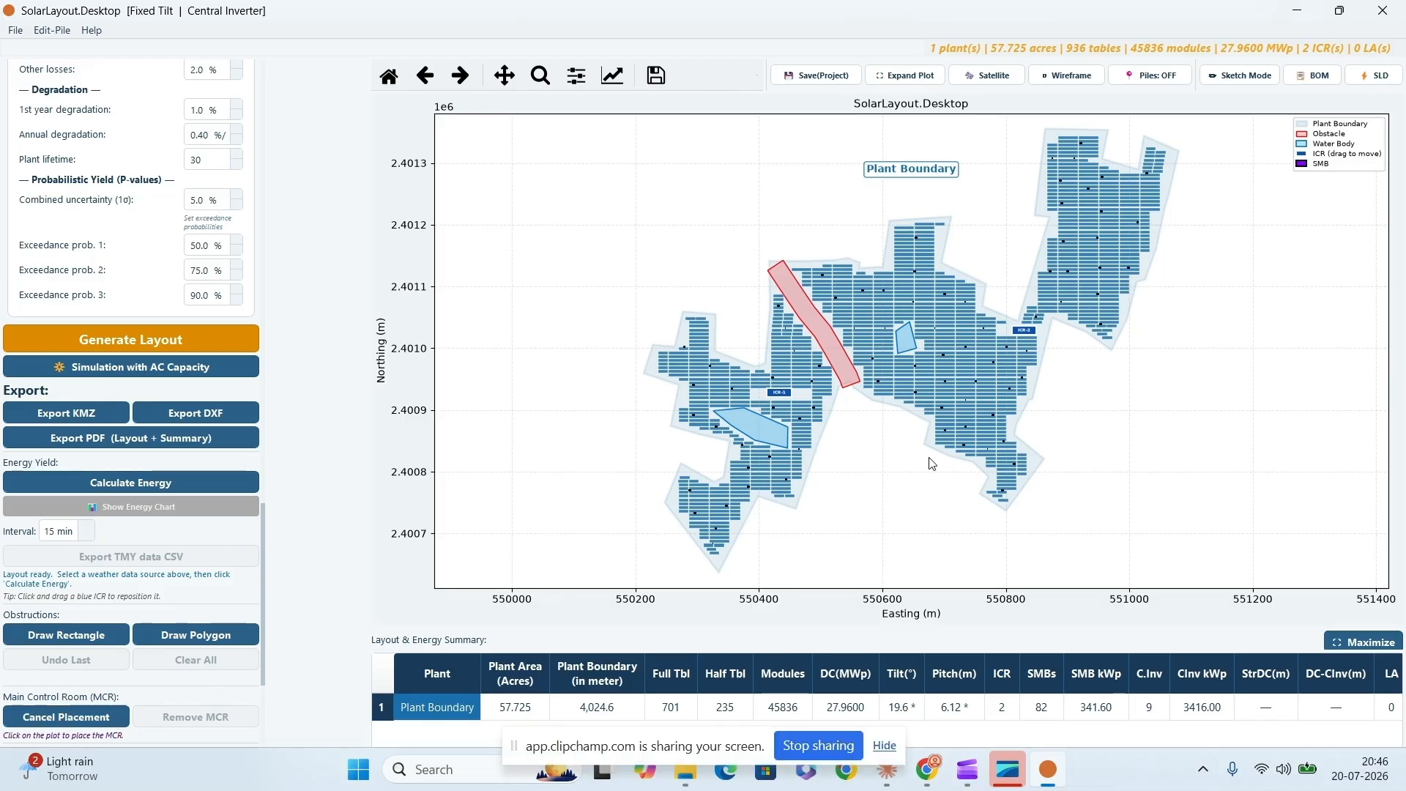
left_click(996, 477)
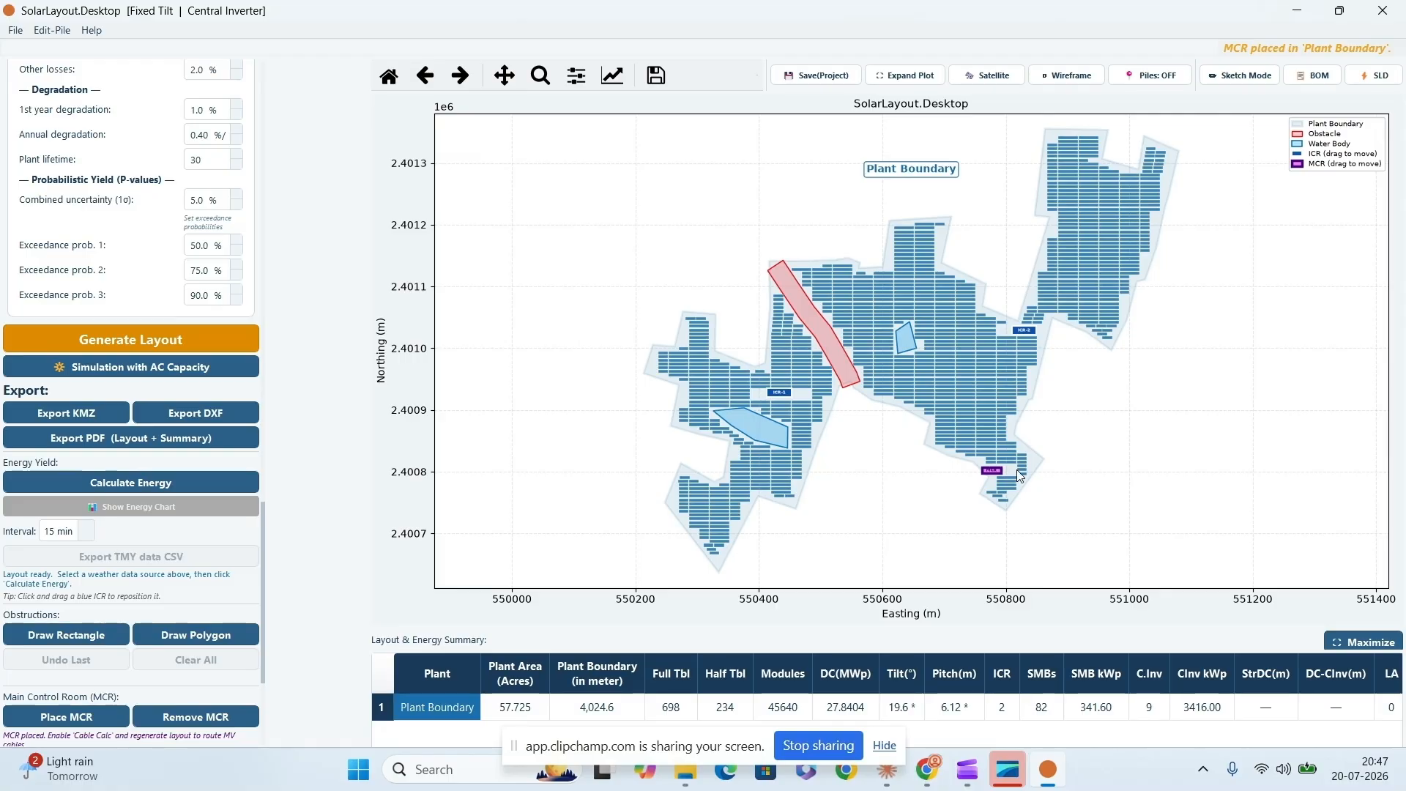
- Enable cable calculation for the String DC and DC to Central Inverter cables and regenerate the layout
left_click_drag(267, 512, 262, 253)
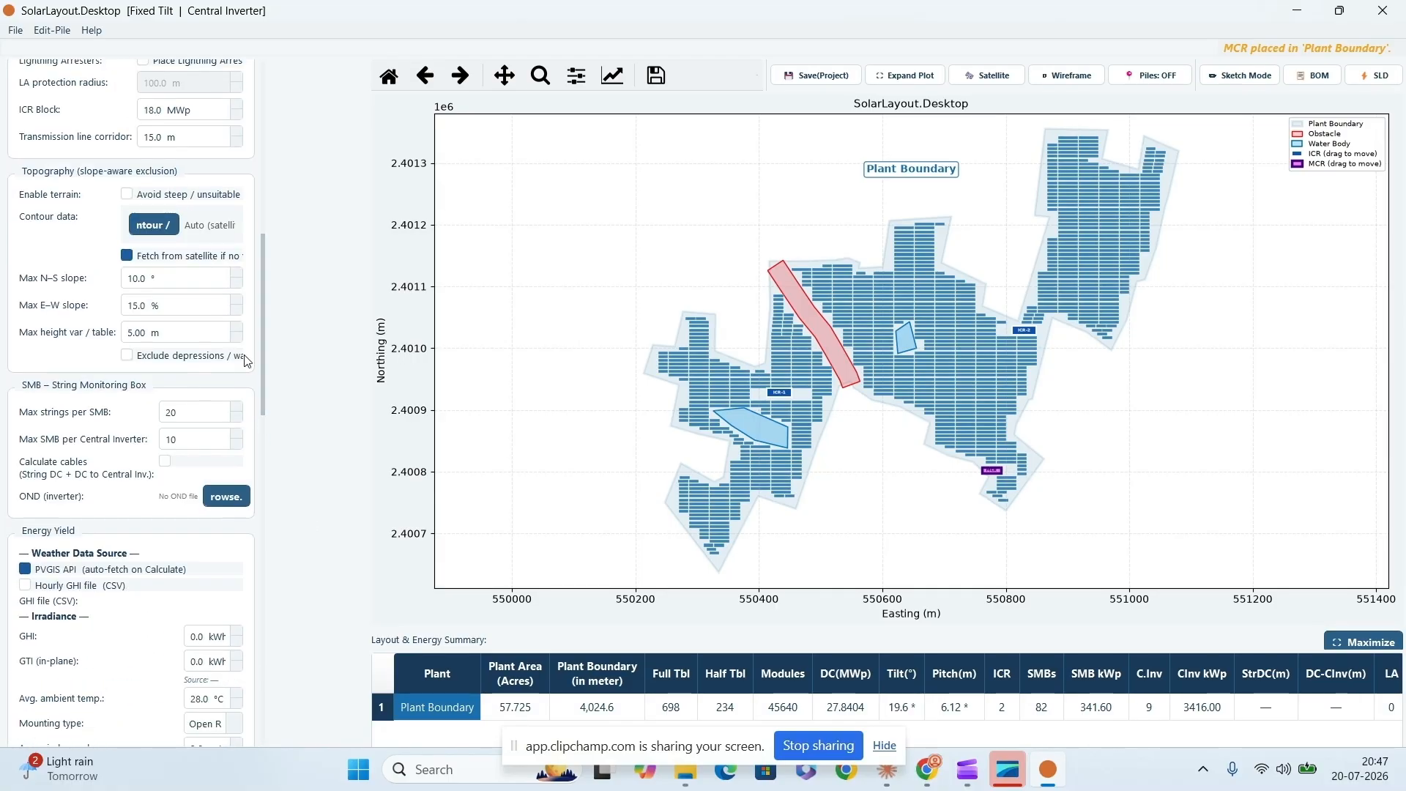
left_click(165, 460)
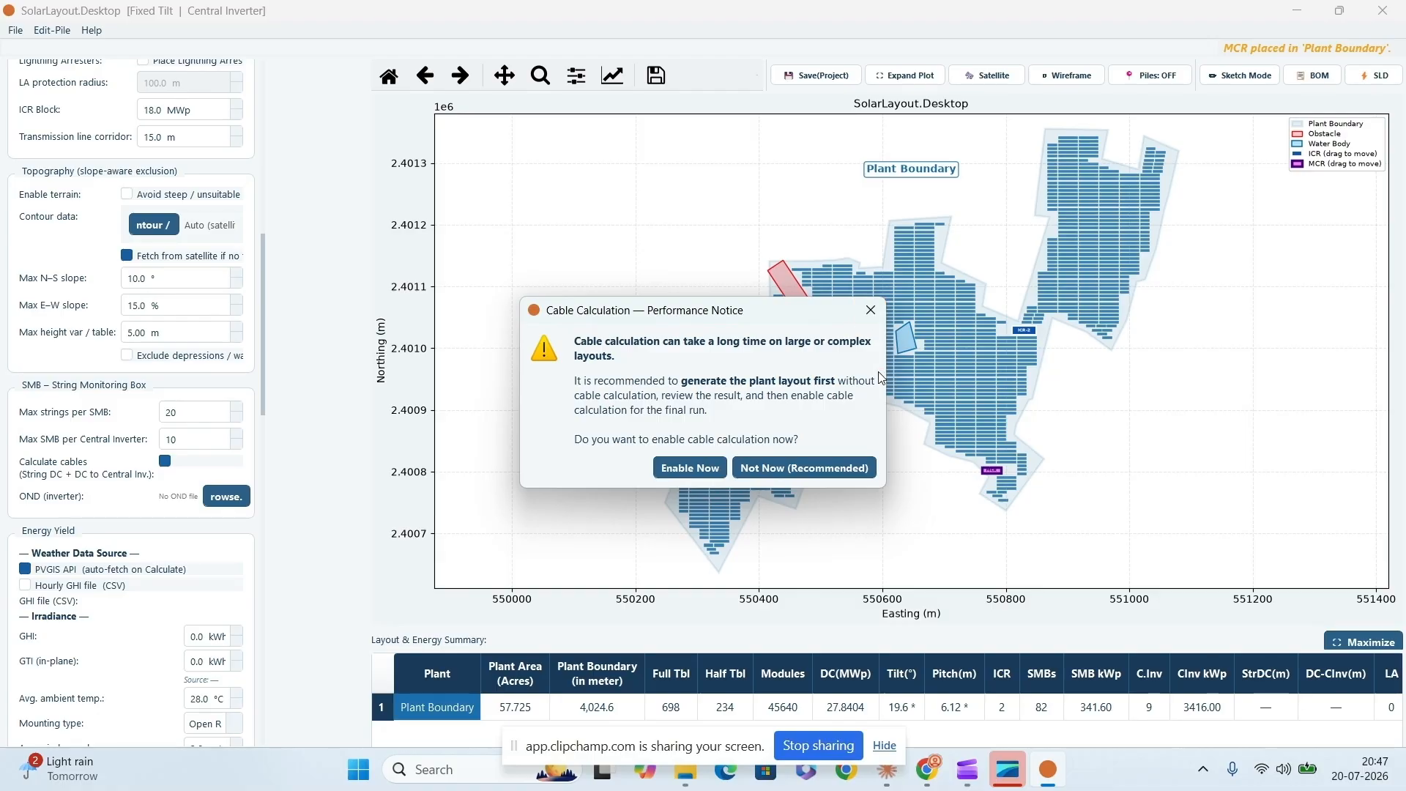
left_click(686, 468)
scroll(265, 407, "down", 10)
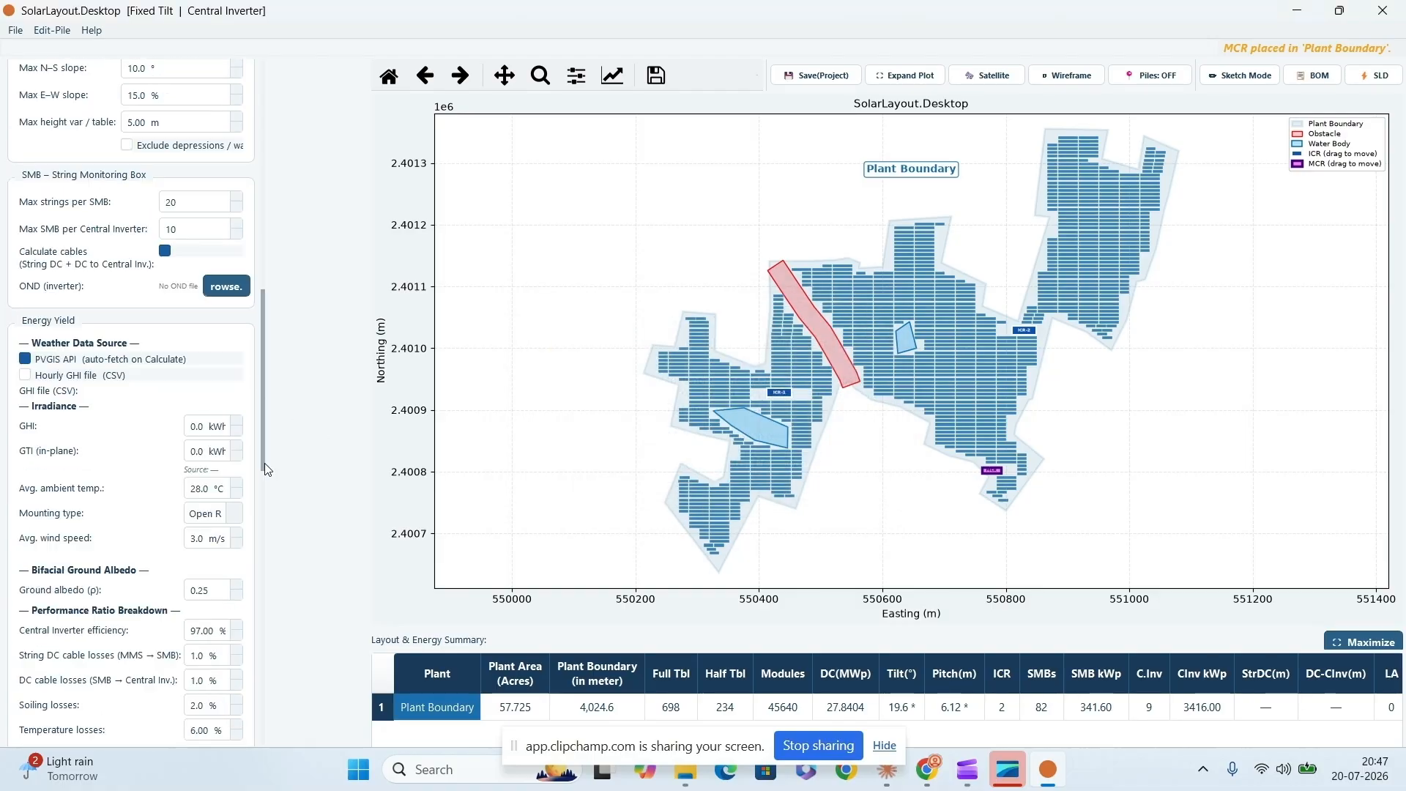
left_click(191, 582)
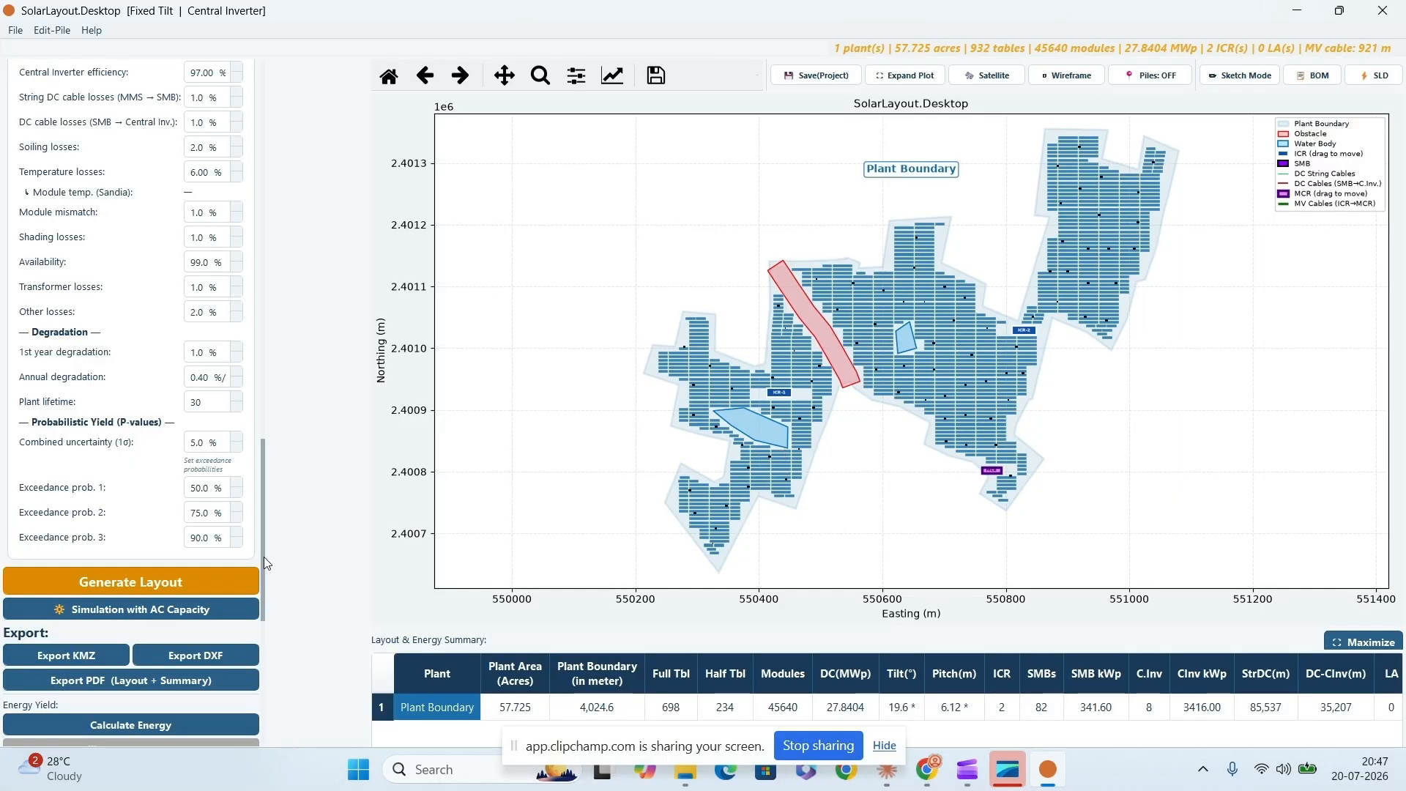
- Show and hide the SMB-to-central-inverter DC cable routes and the DC string cable routes on the plot in turn
left_click_drag(263, 560, 254, 709)
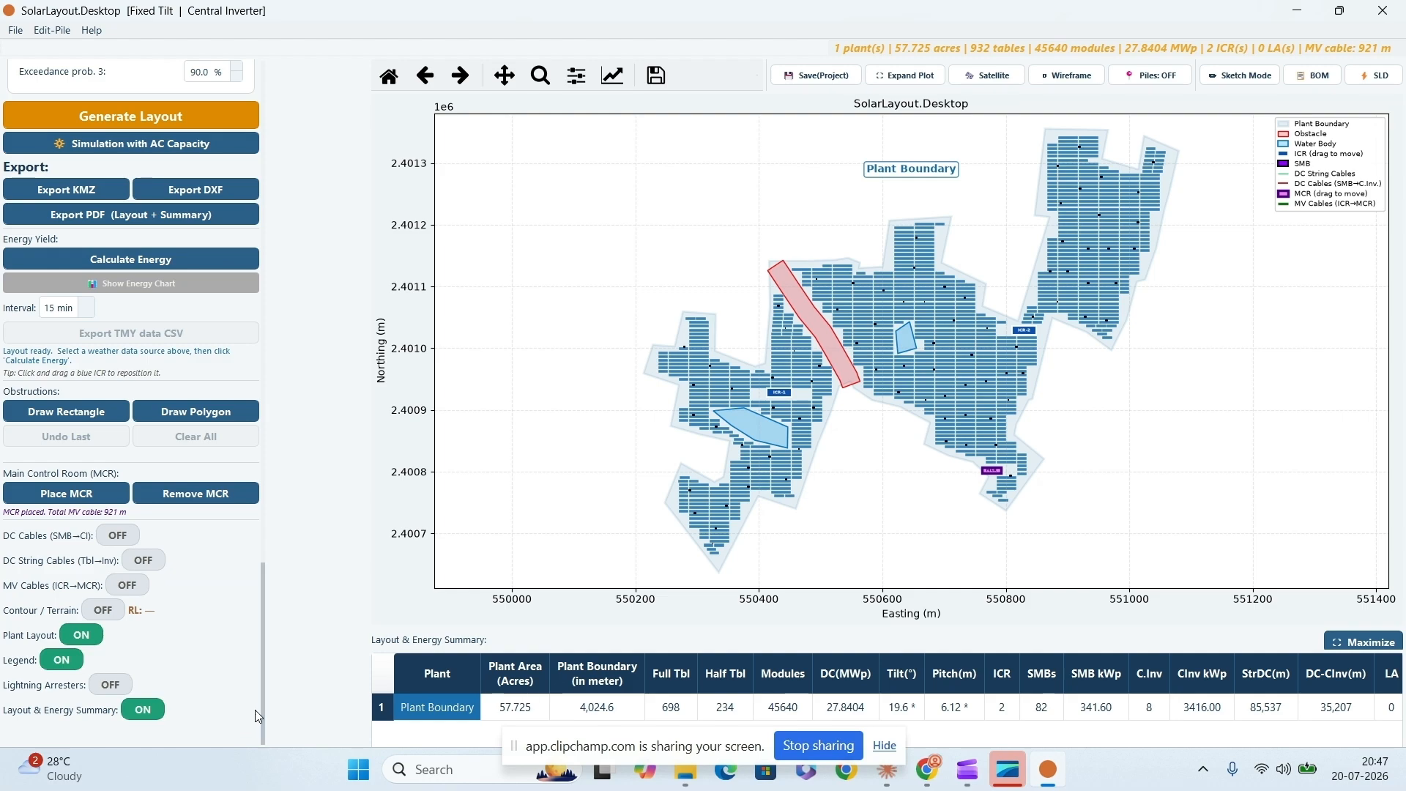
left_click(119, 536)
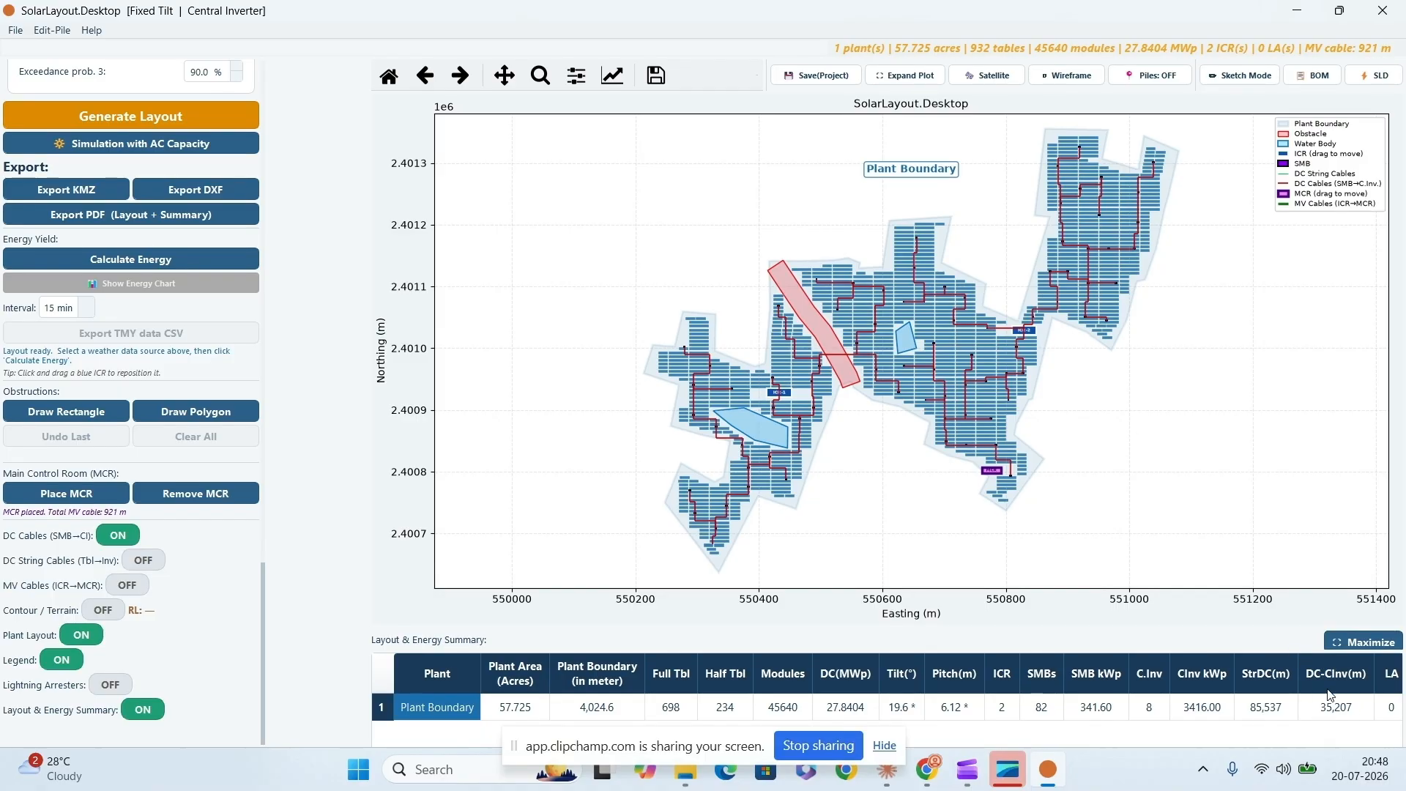
left_click(115, 537)
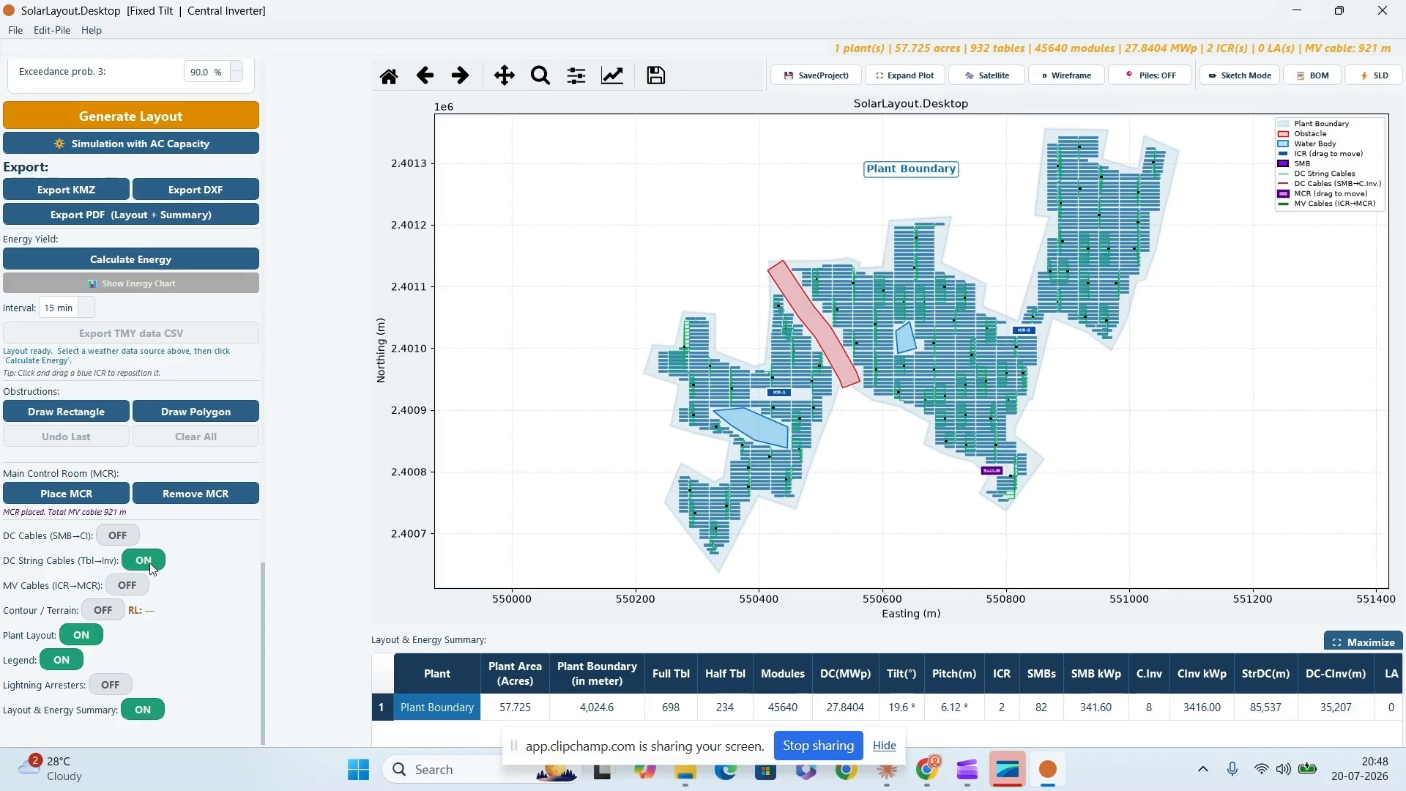
left_click(147, 563)
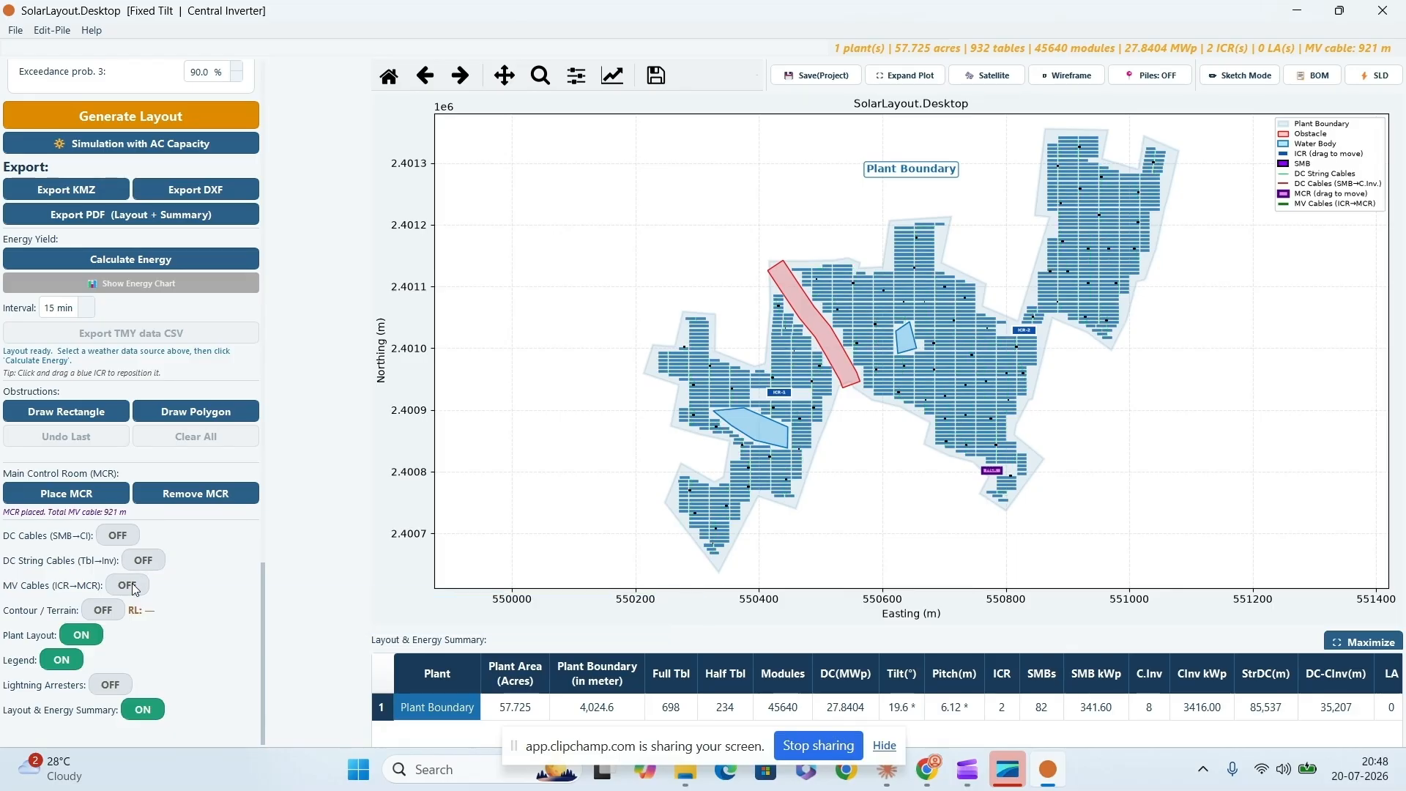
- Show the ICR-to-MCR MV cable routes on the plot and try to start the simulation with AC capacity
left_click(132, 587)
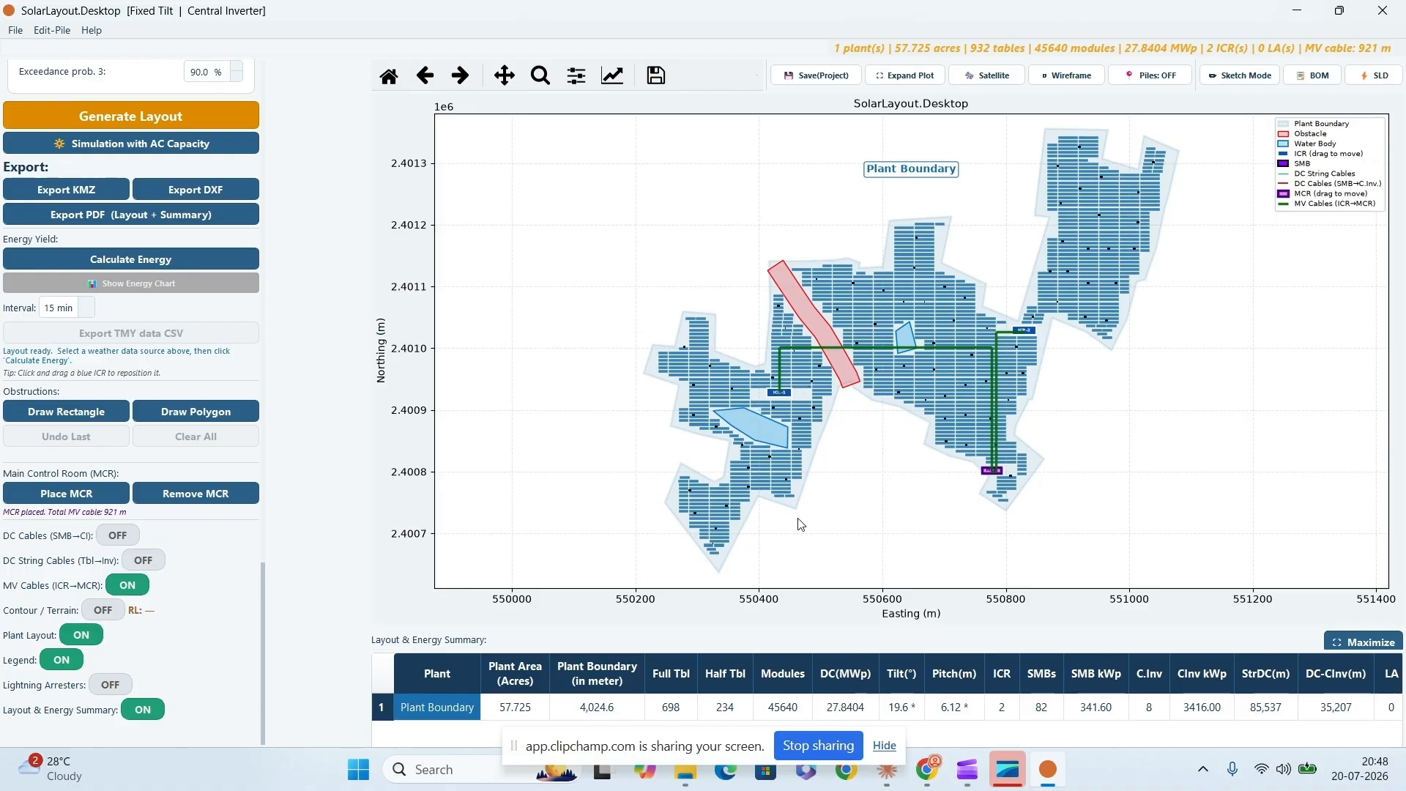
left_click_drag(262, 604, 273, 517)
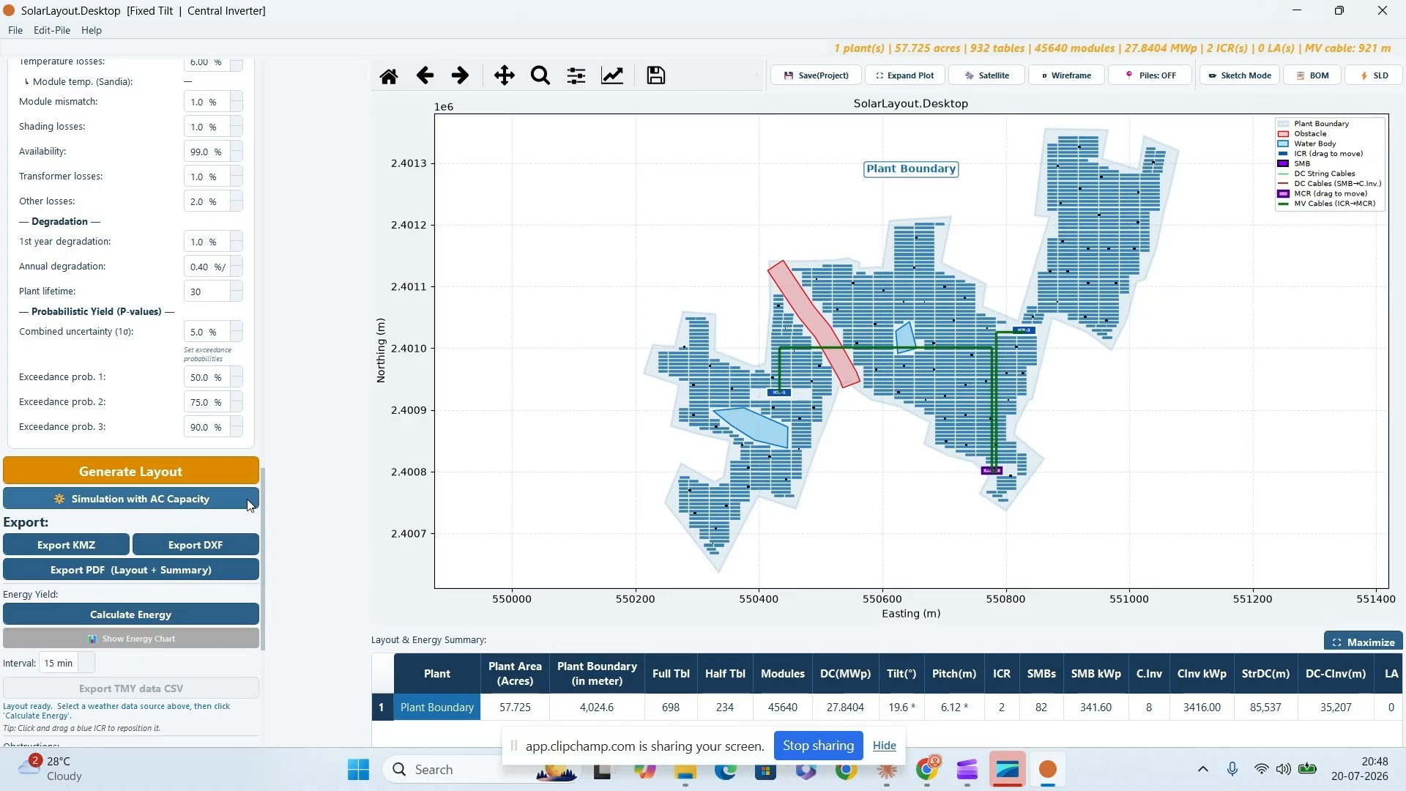
left_click(209, 502)
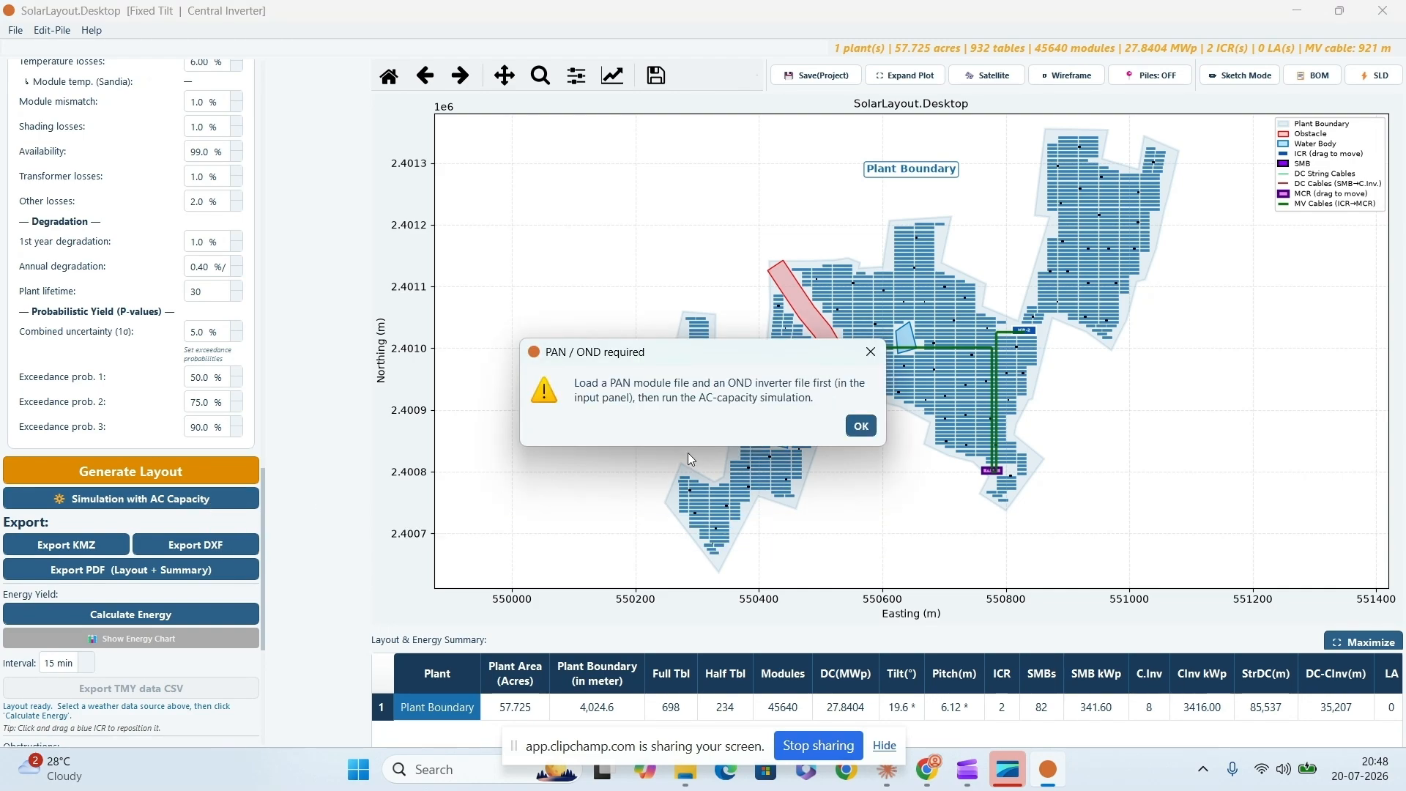
left_click(860, 426)
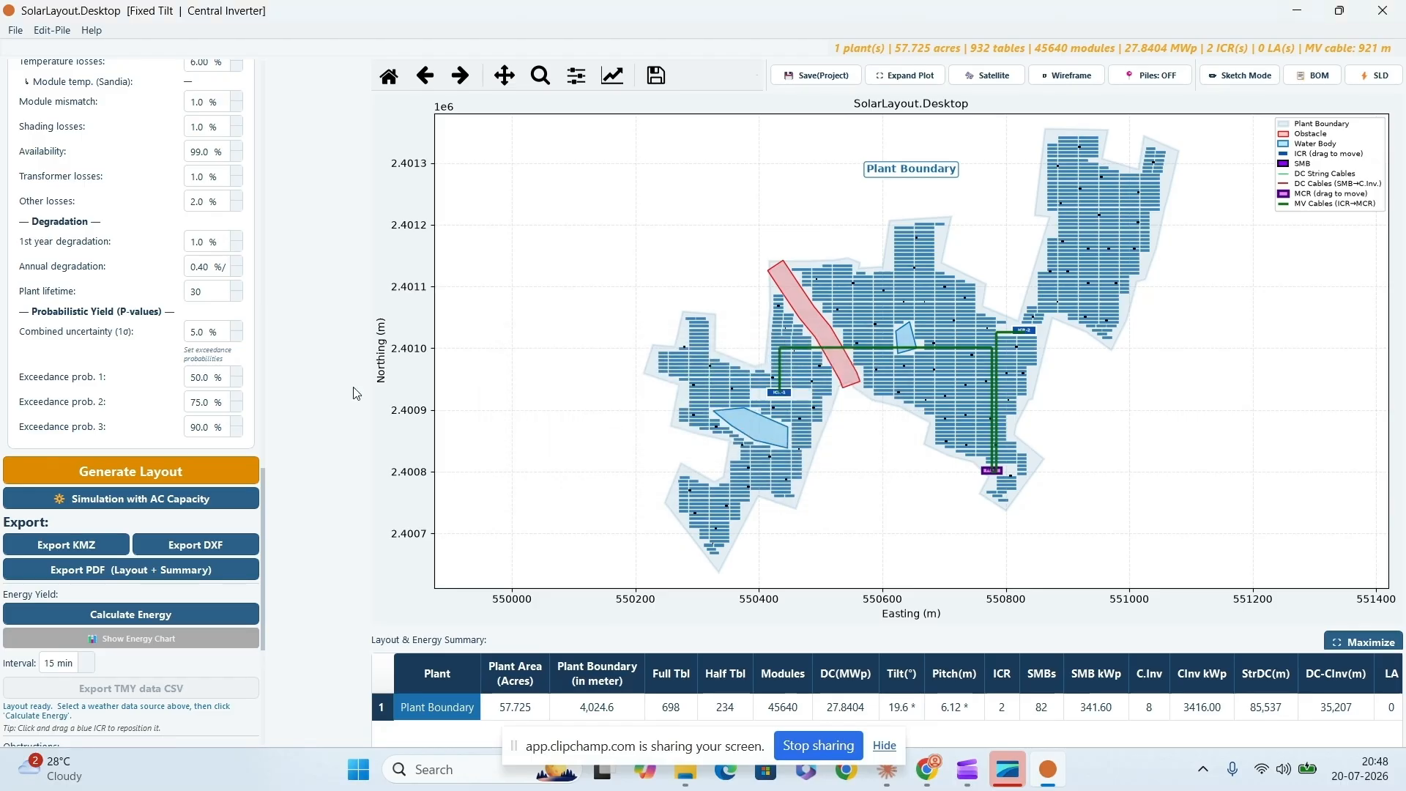
- Load the PVsyst module file Test.PAN into the module specifications
scroll(265, 413, "up", 15)
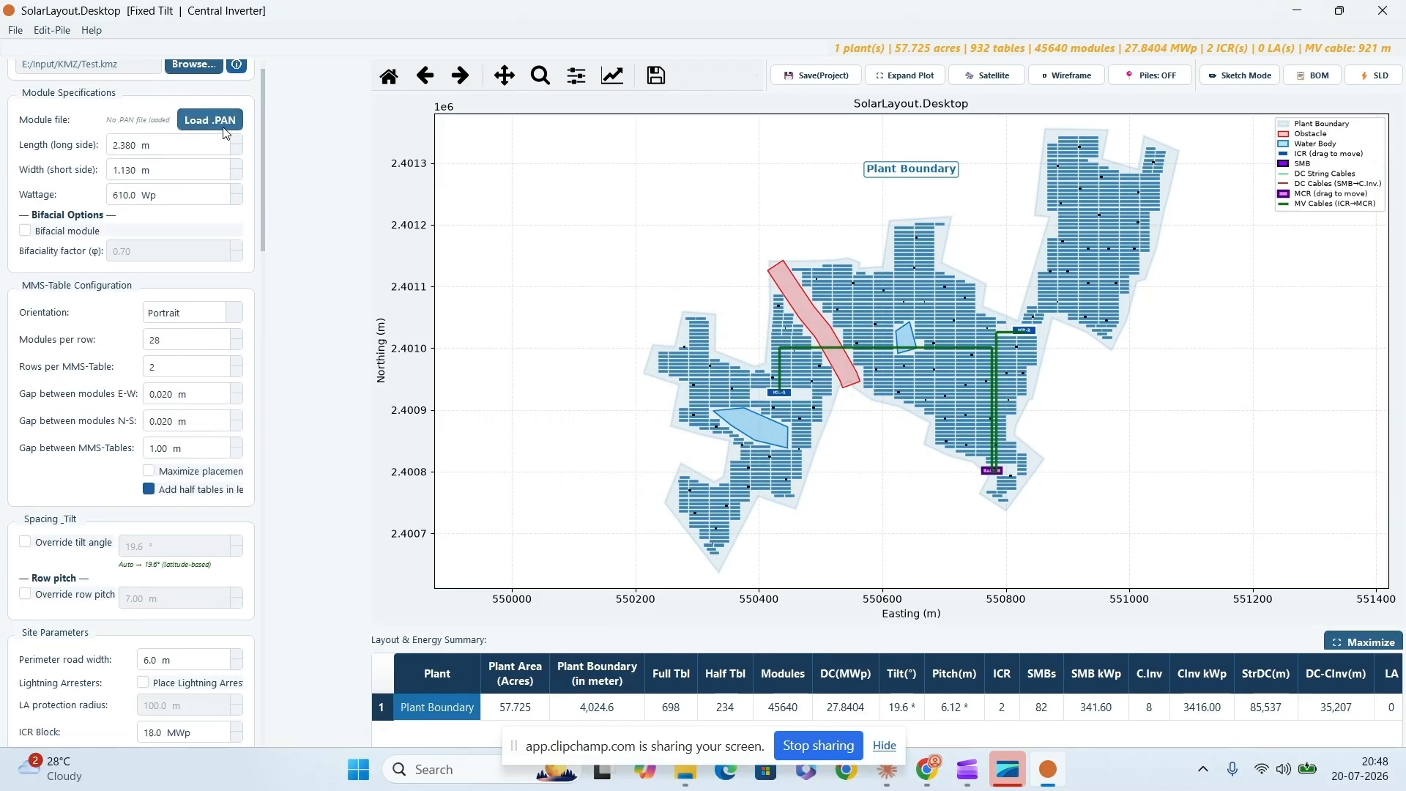
left_click(224, 127)
left_click(207, 168)
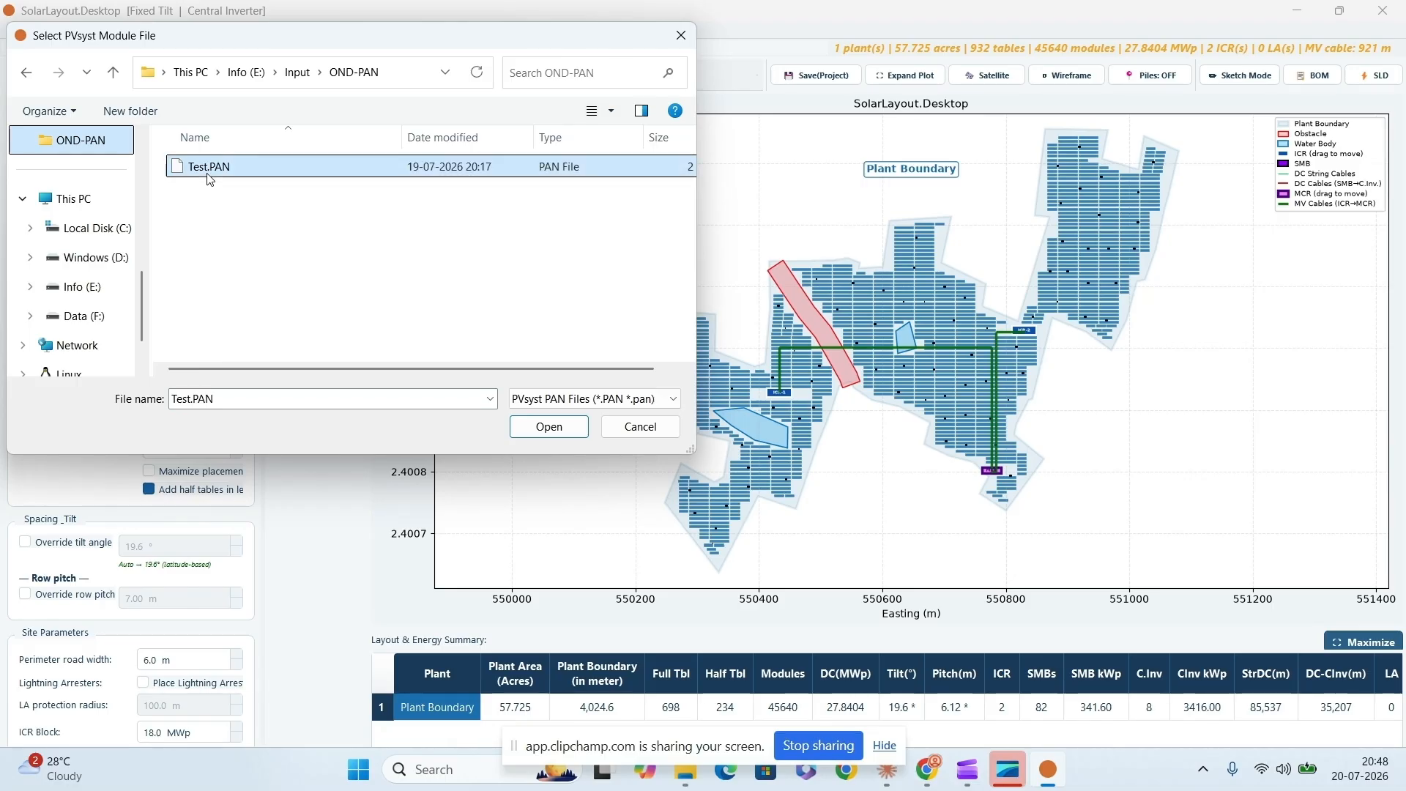
left_click(549, 426)
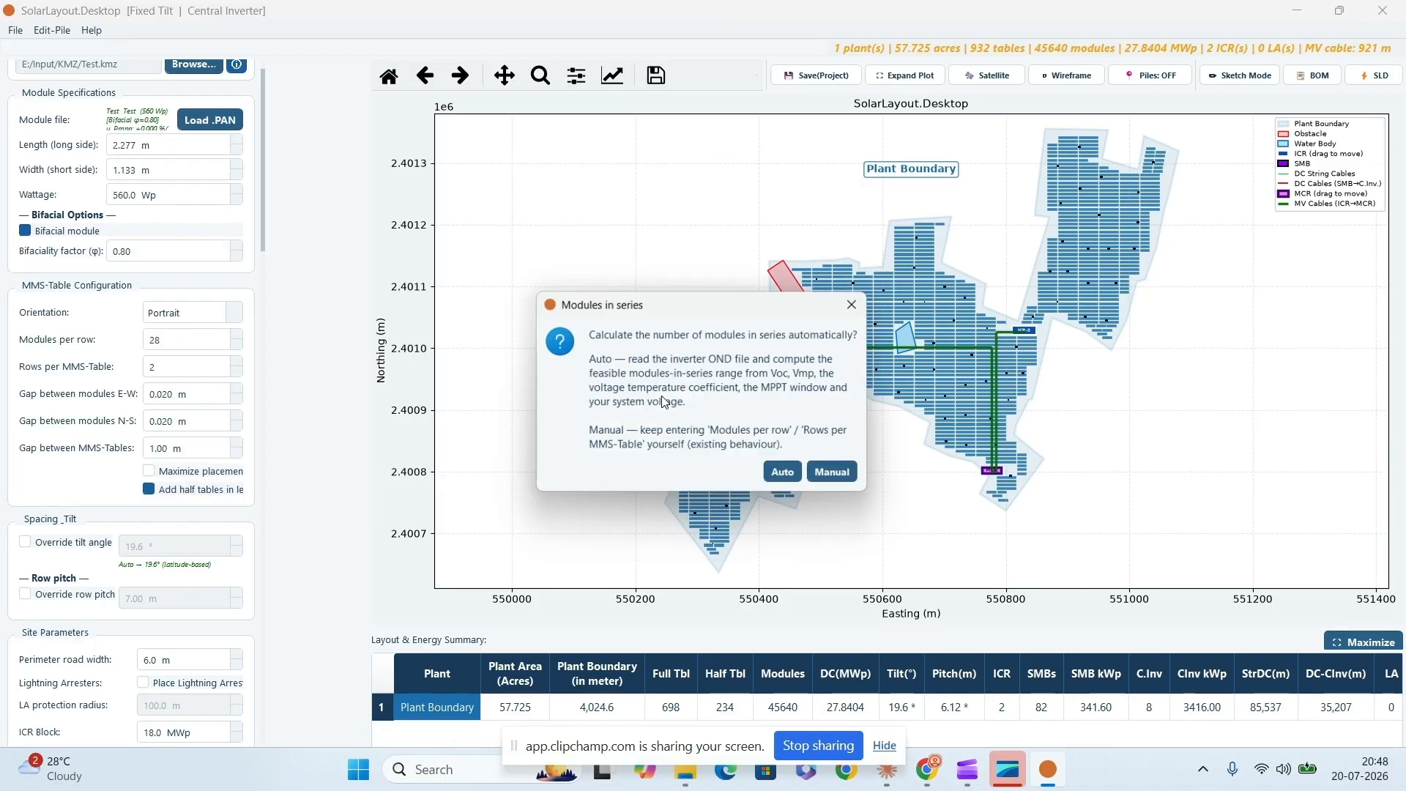
- Choose automatic calculation of the modules in series and load the inverter file Test.OND
left_click(787, 476)
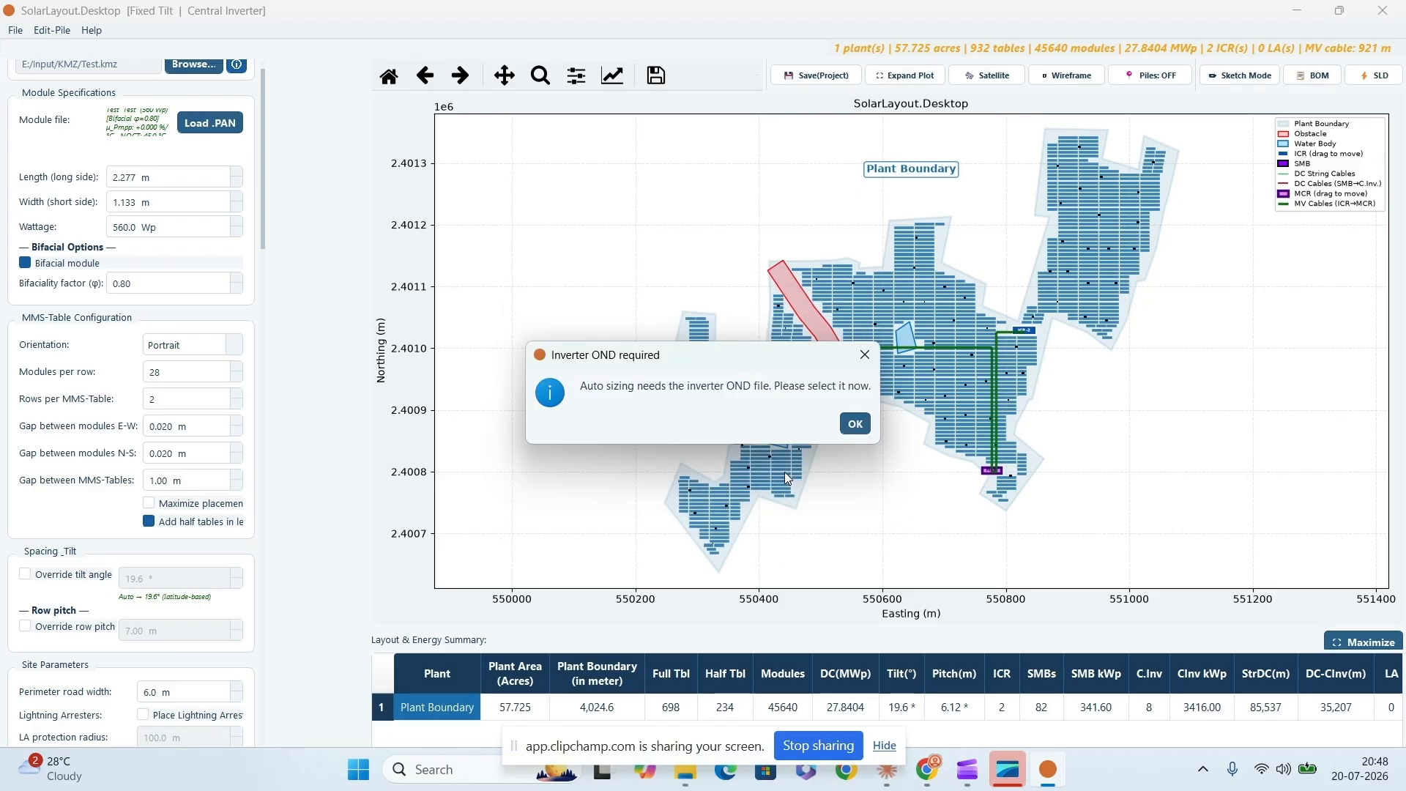
left_click(855, 424)
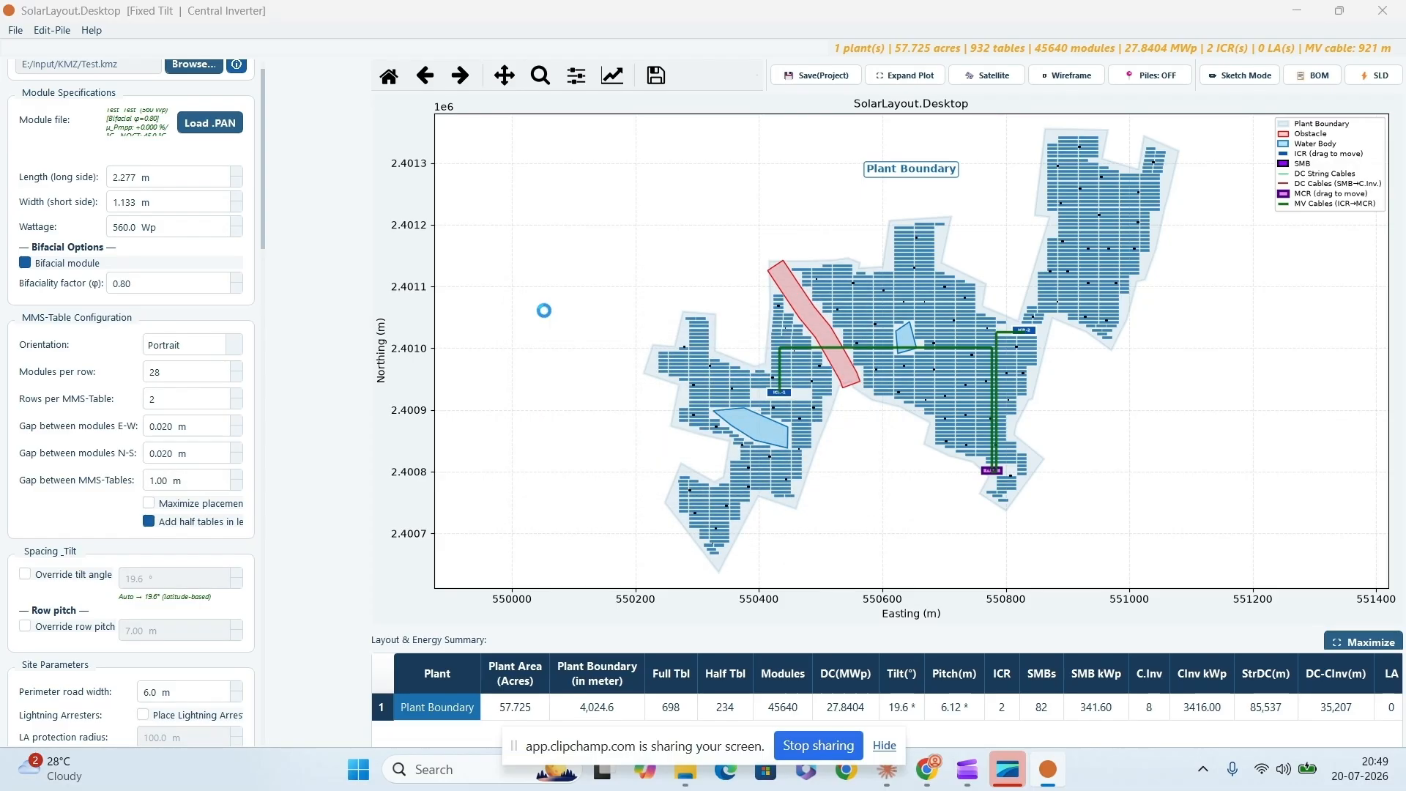
left_click(220, 167)
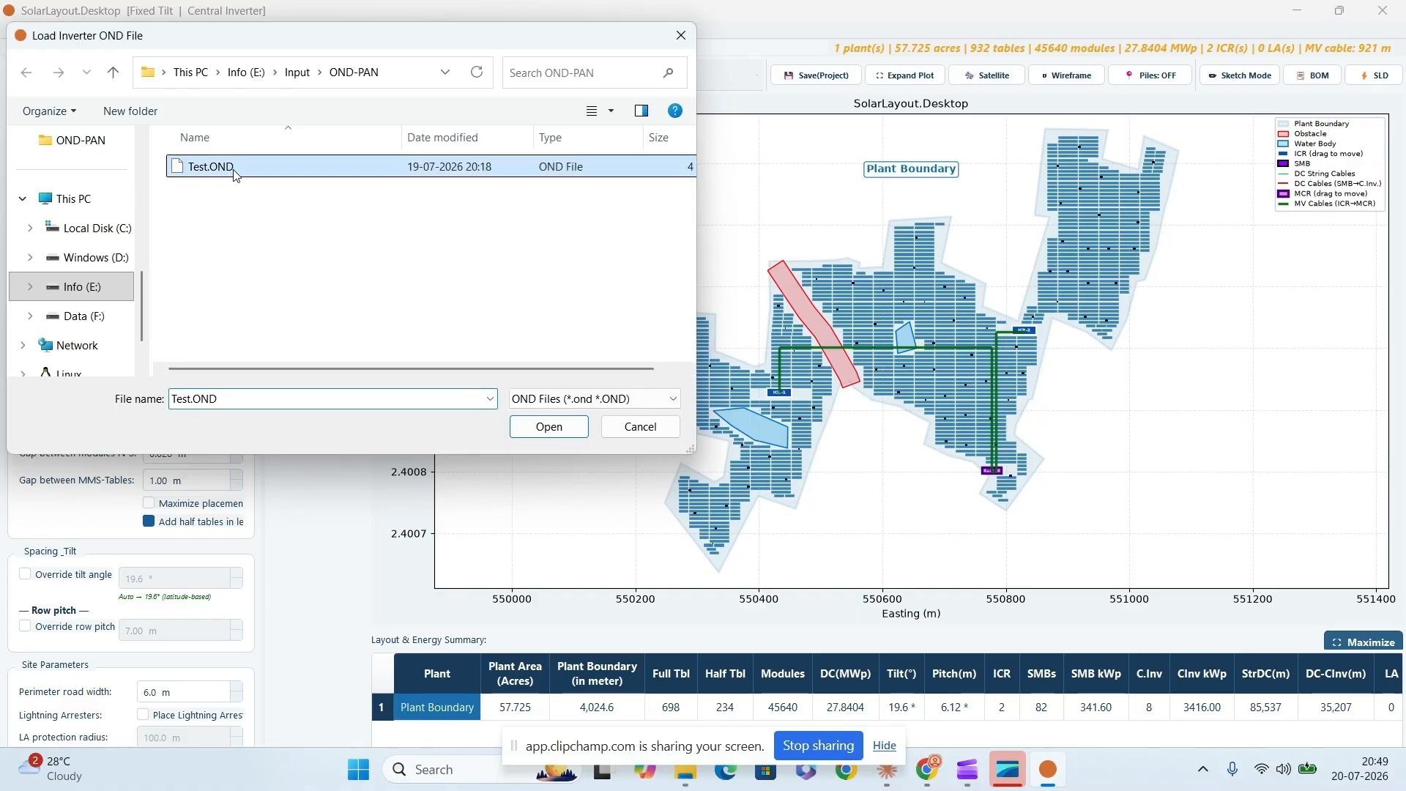
left_click(558, 420)
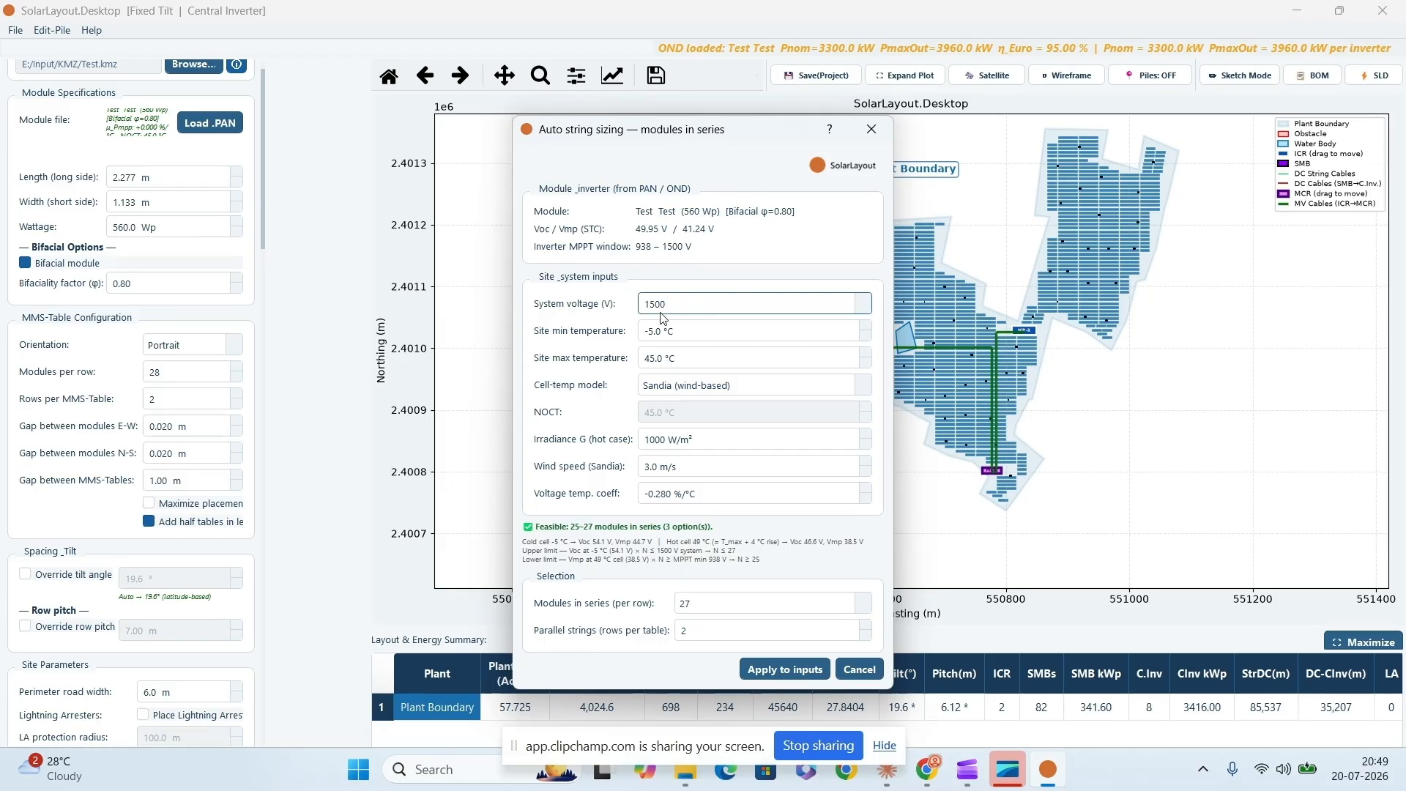
- Set the site minimum temperature to 0 °C and the maximum to 50 °C for the auto string sizing
mouse_move(662, 309)
left_click_drag(677, 331, 631, 332)
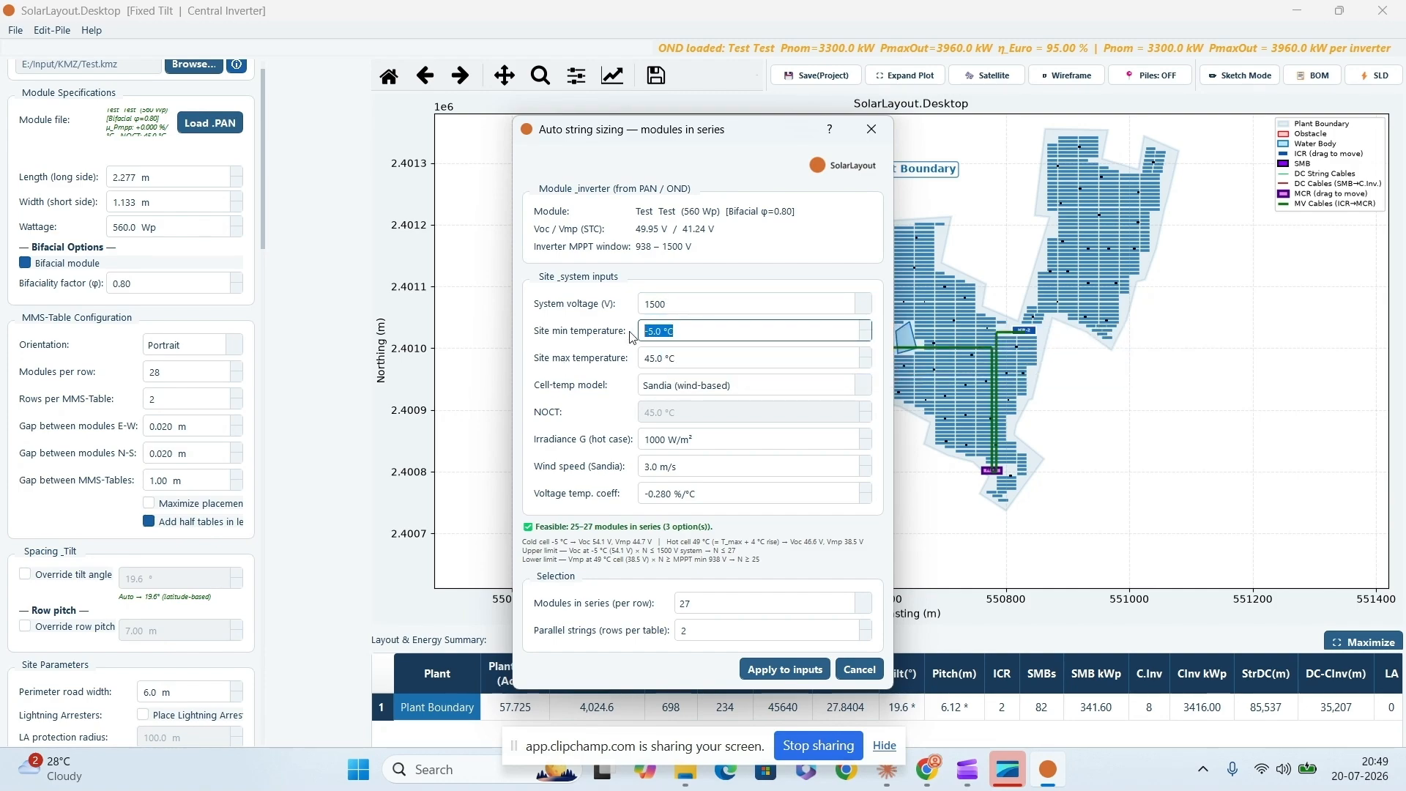
type("0")
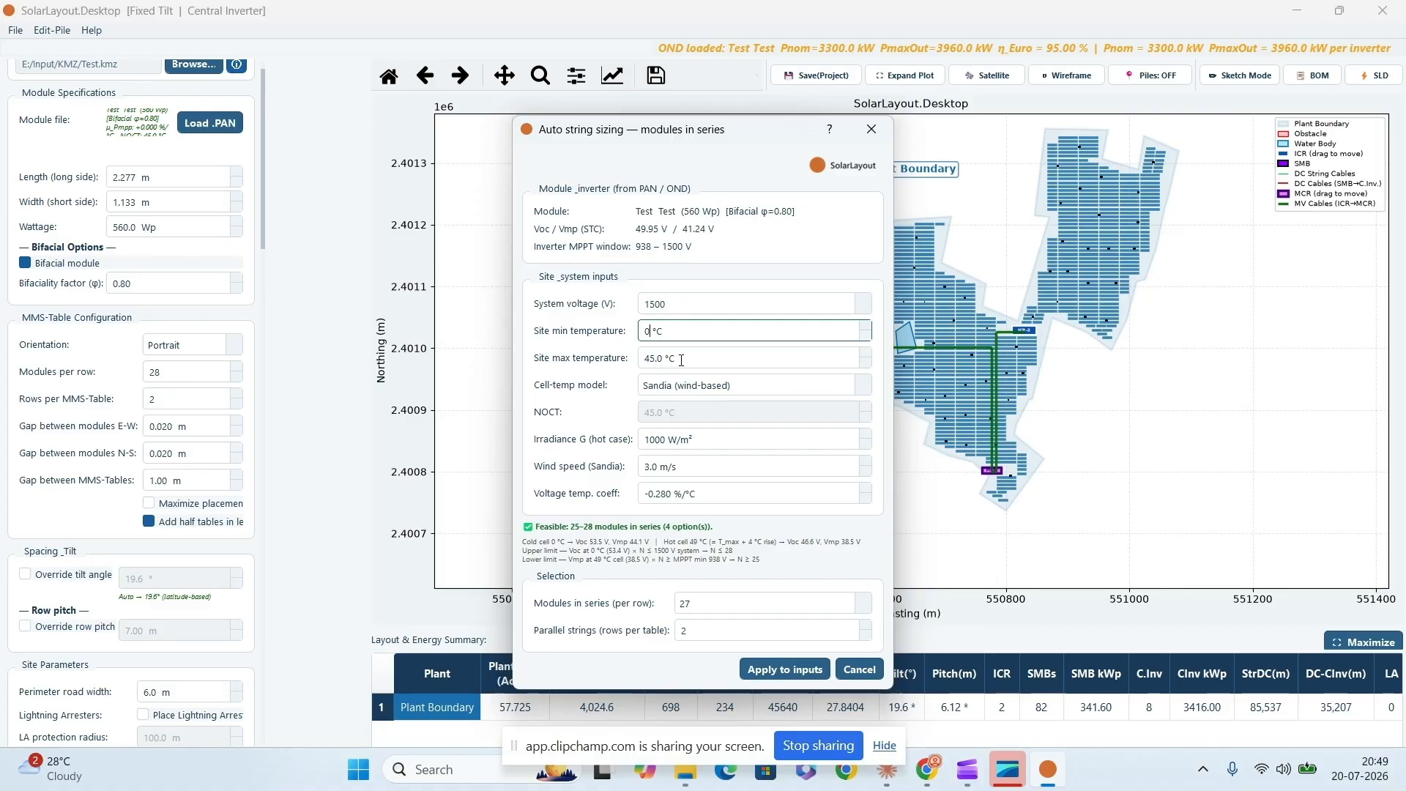
left_click_drag(681, 360, 647, 361)
type("5")
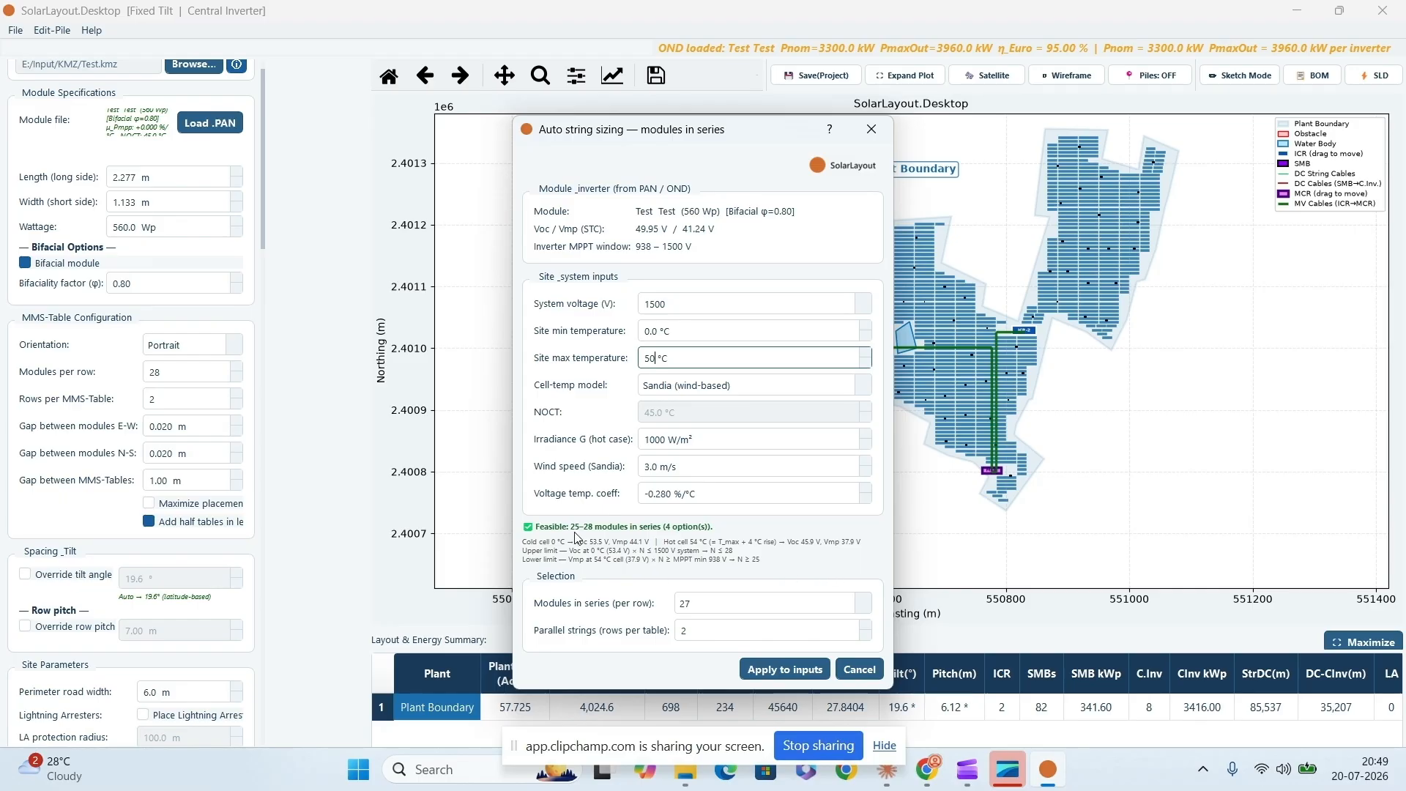
- Select 28 modules in series per row and apply the string sizing to the inputs
left_click(711, 608)
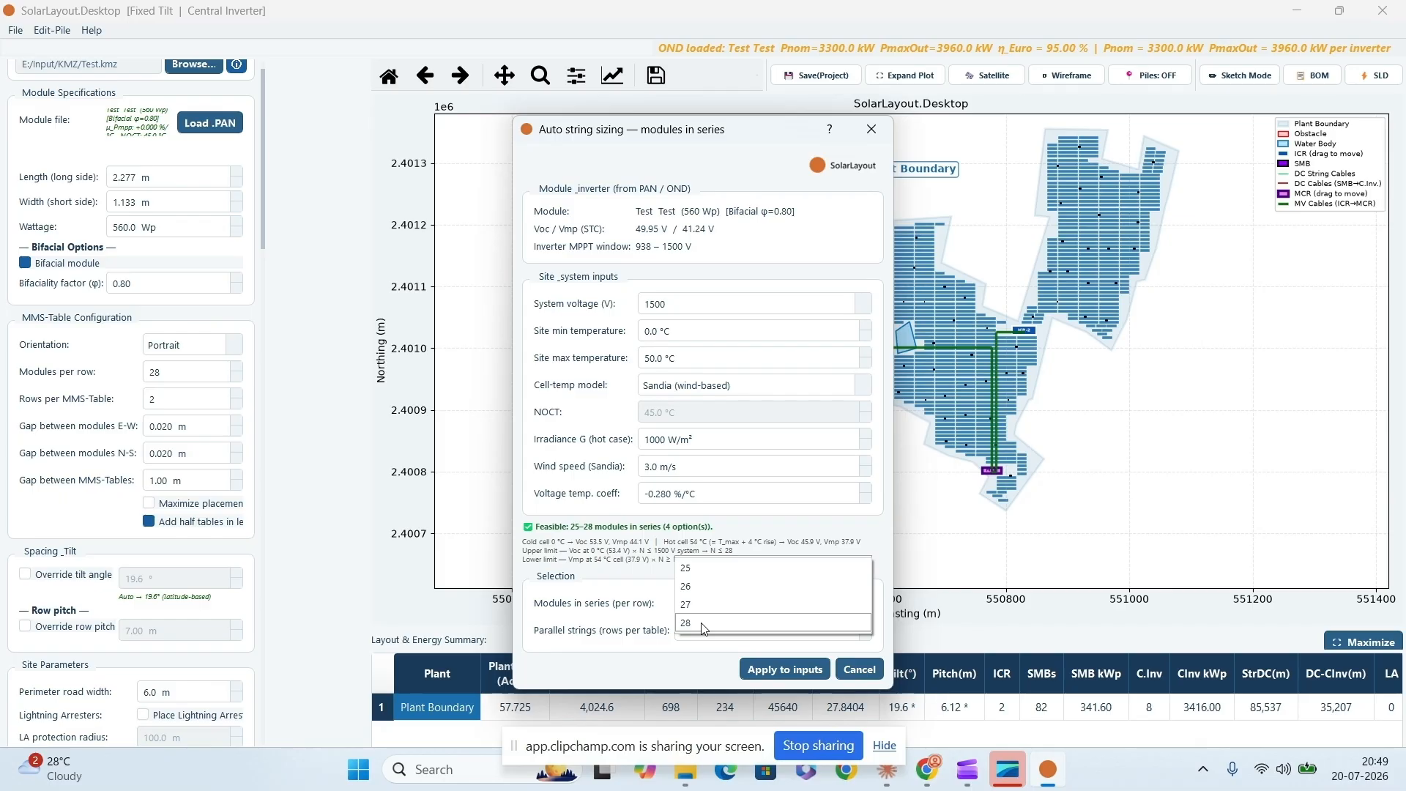
left_click(703, 622)
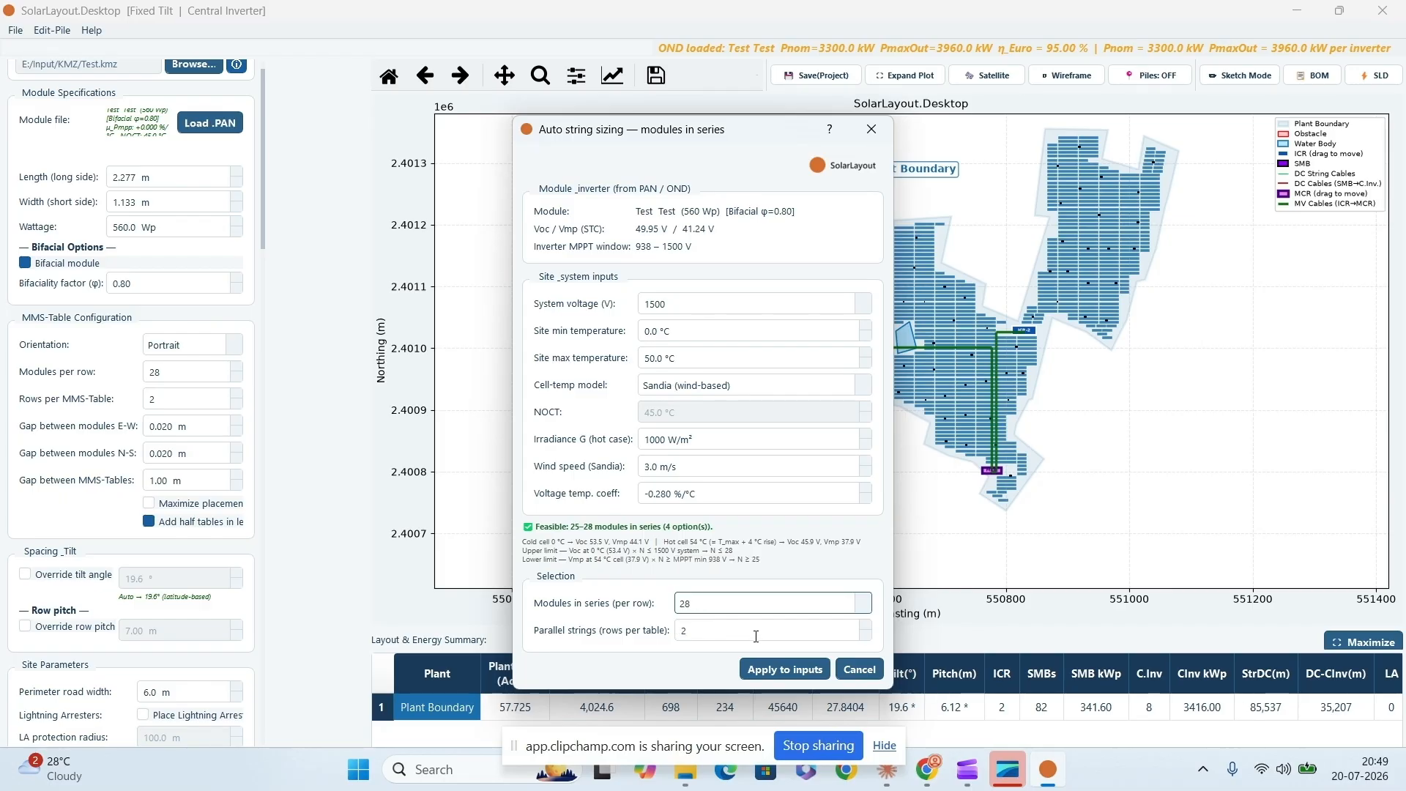
left_click(785, 669)
left_click(824, 426)
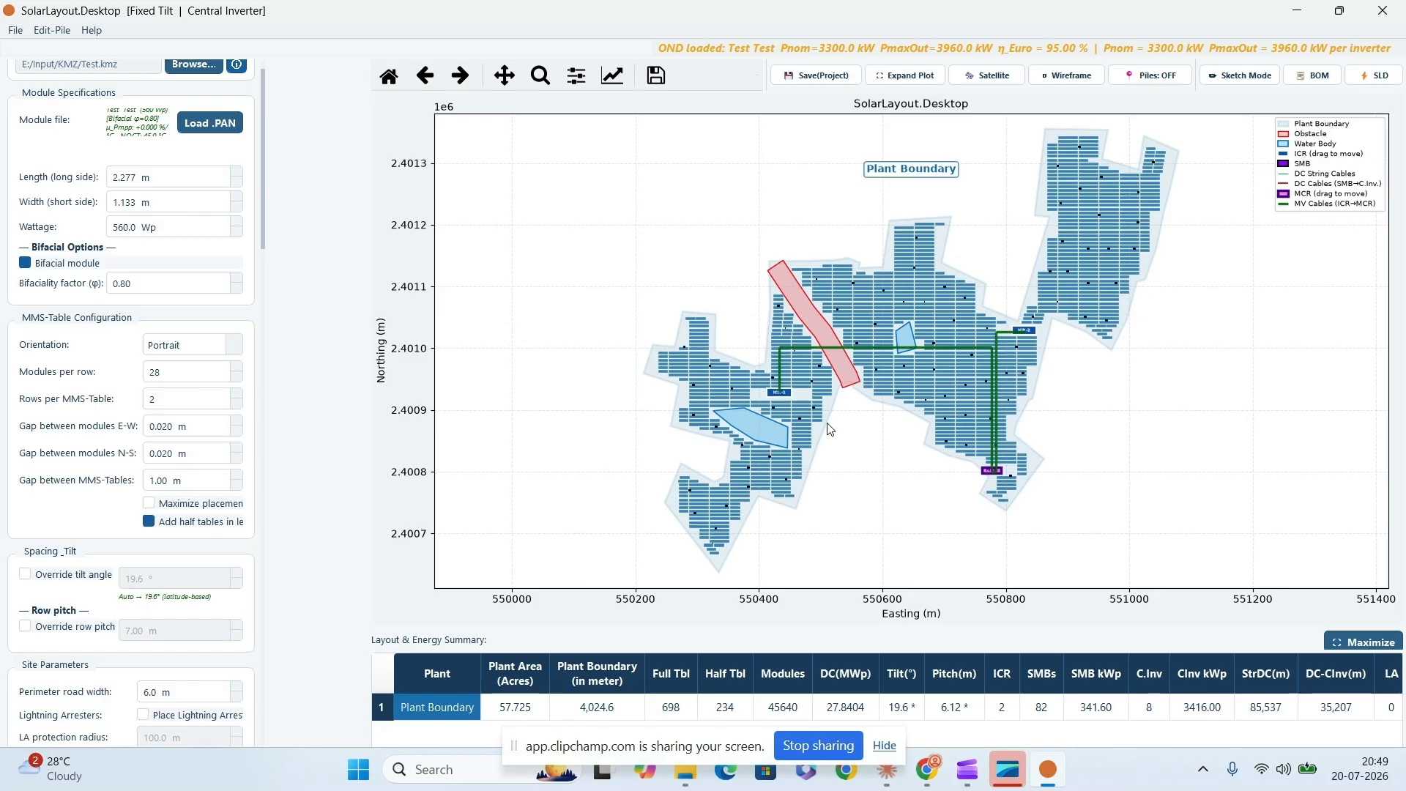
- Run the simulation with AC capacity for a target of 6000 kW
scroll(265, 236, "down", 20)
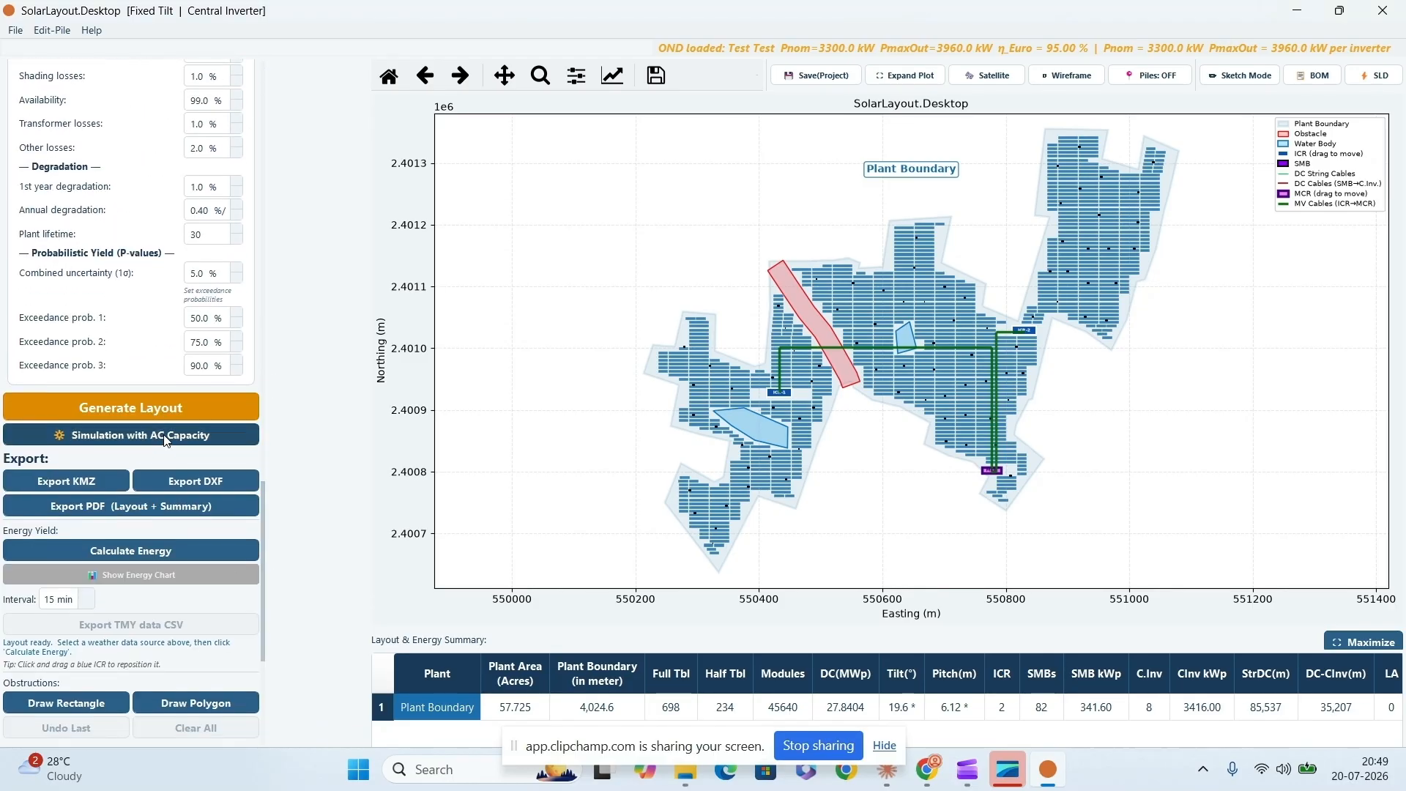
left_click(166, 436)
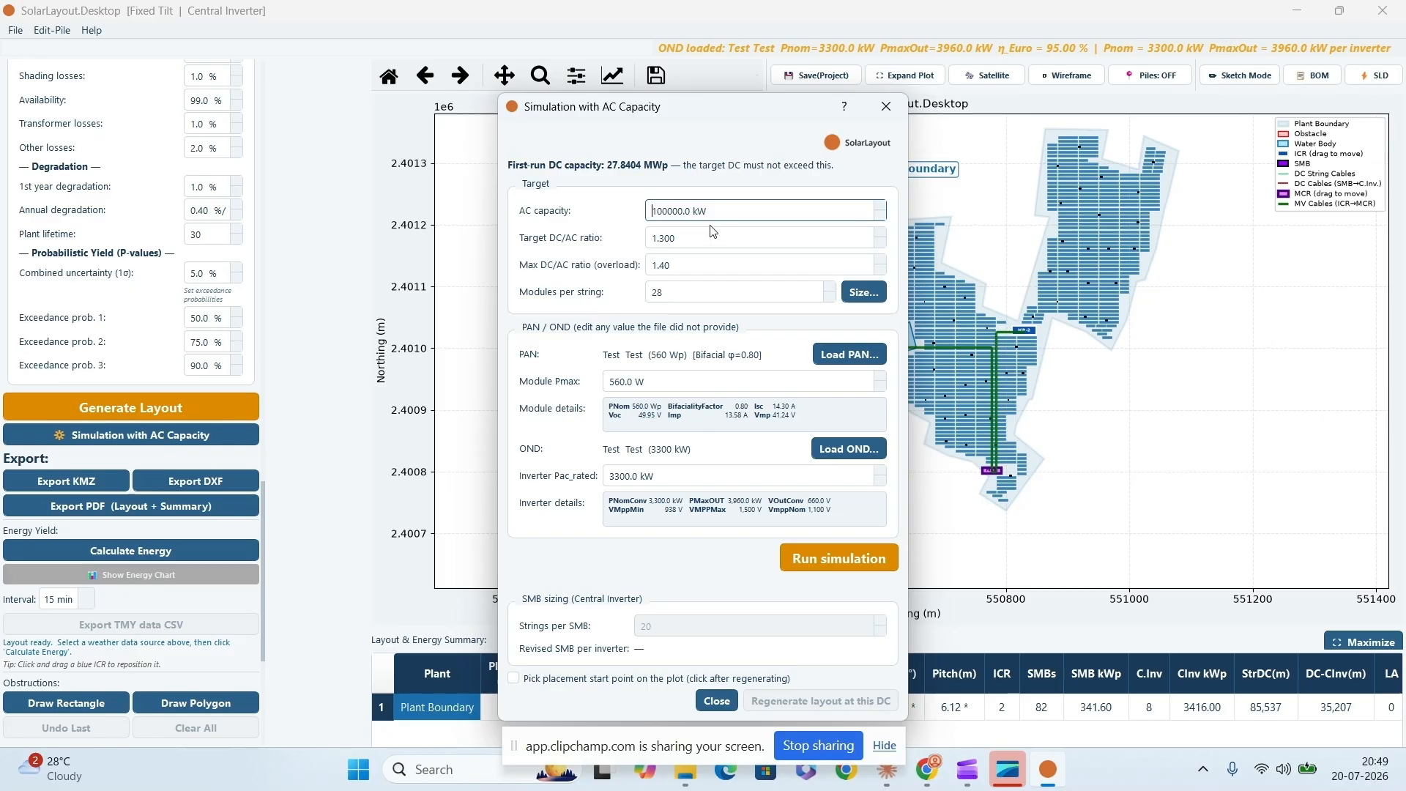
left_click_drag(699, 108, 499, 109)
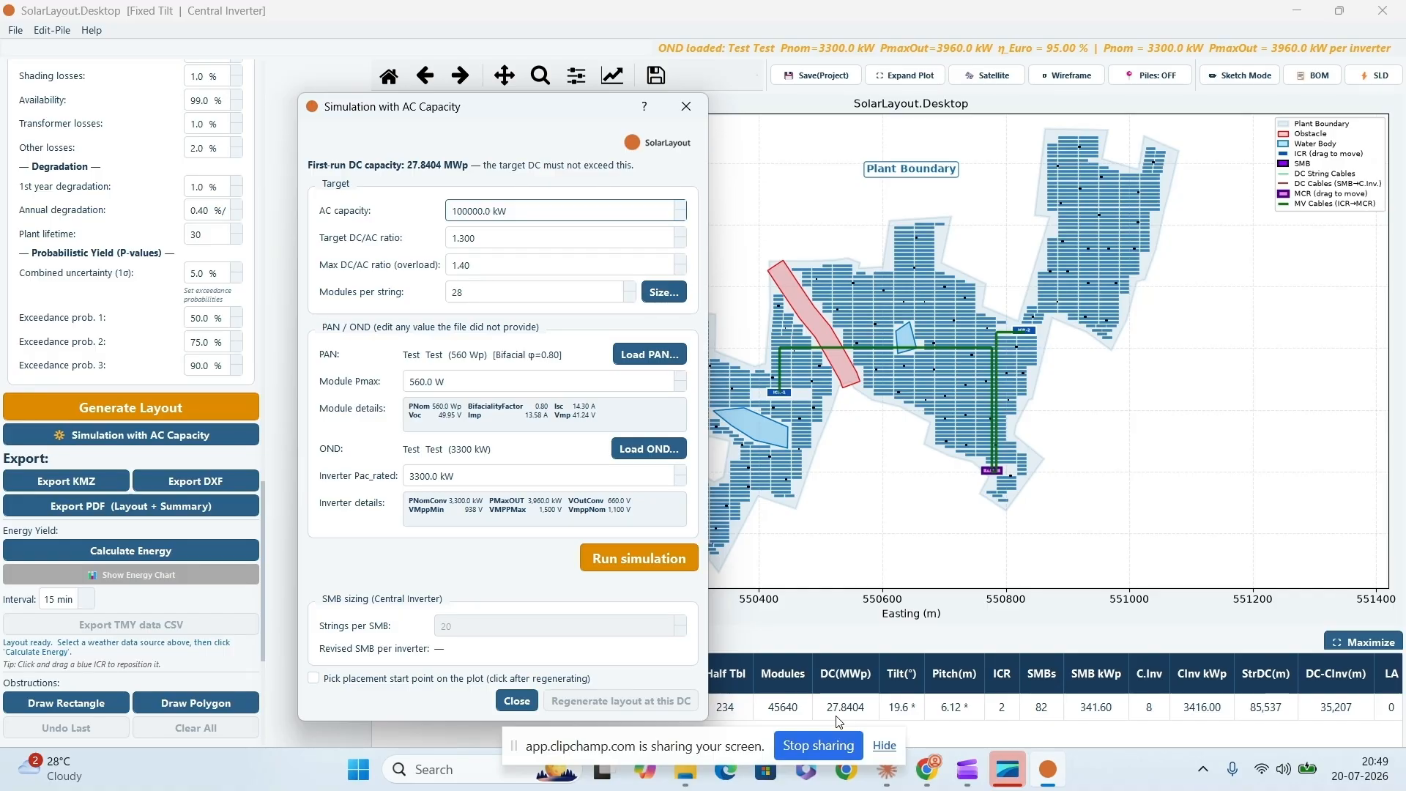
left_click_drag(512, 209, 427, 220)
type("6000")
left_click(483, 239)
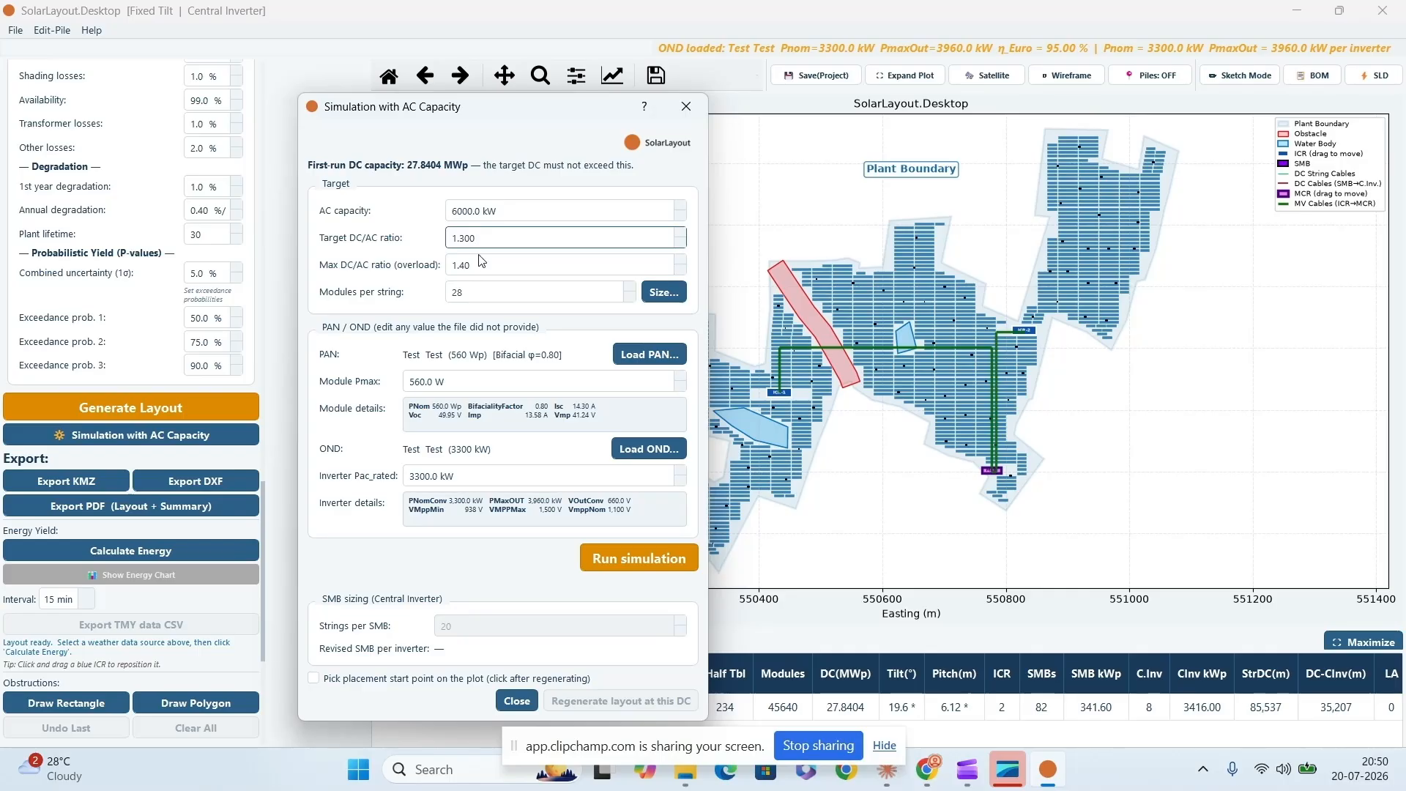
mouse_move(481, 280)
left_click(635, 560)
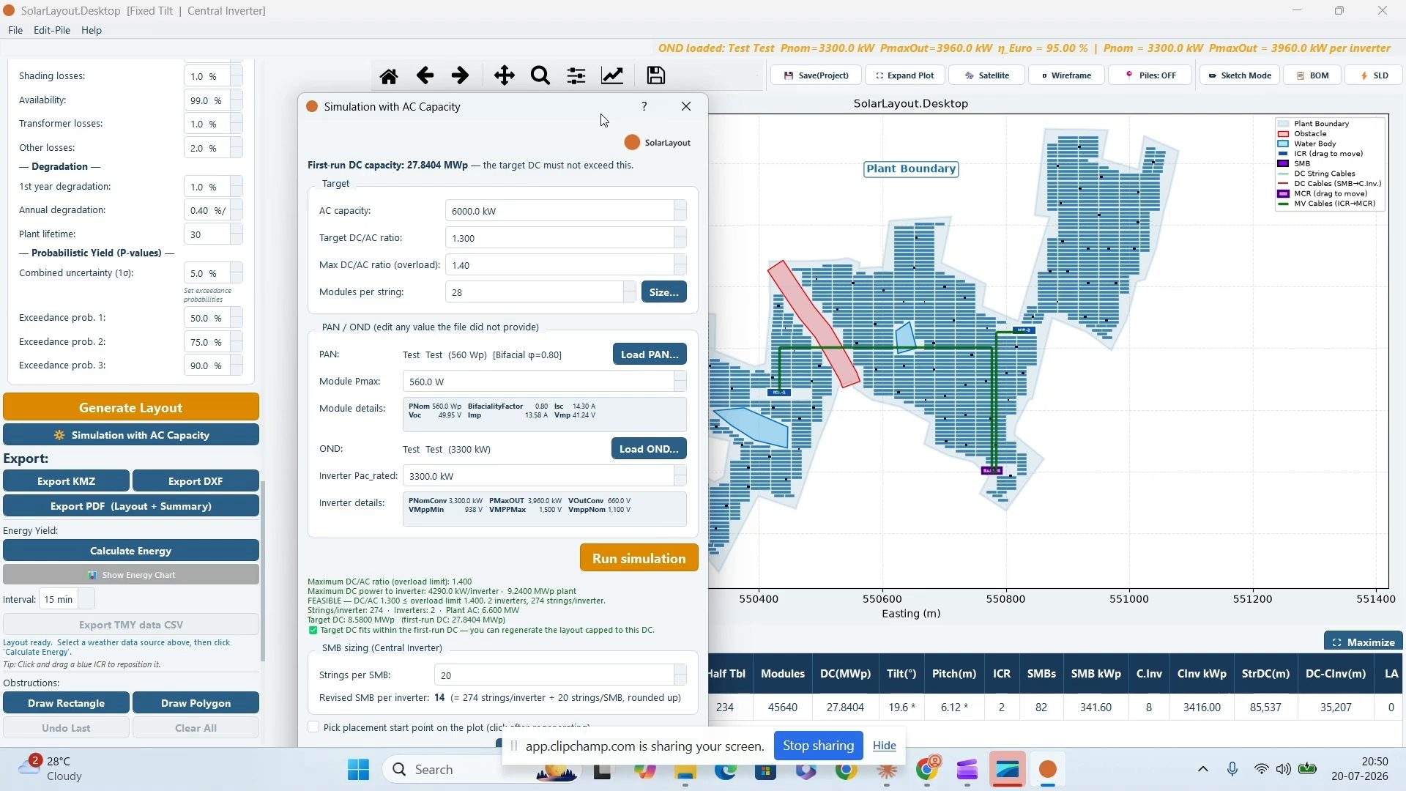
- Regenerate the layout at the simulated DC with a picked placement start at the north-eastern corner, about easting 551,070 m, northing 2,401,310 m
left_click_drag(605, 117, 601, 77)
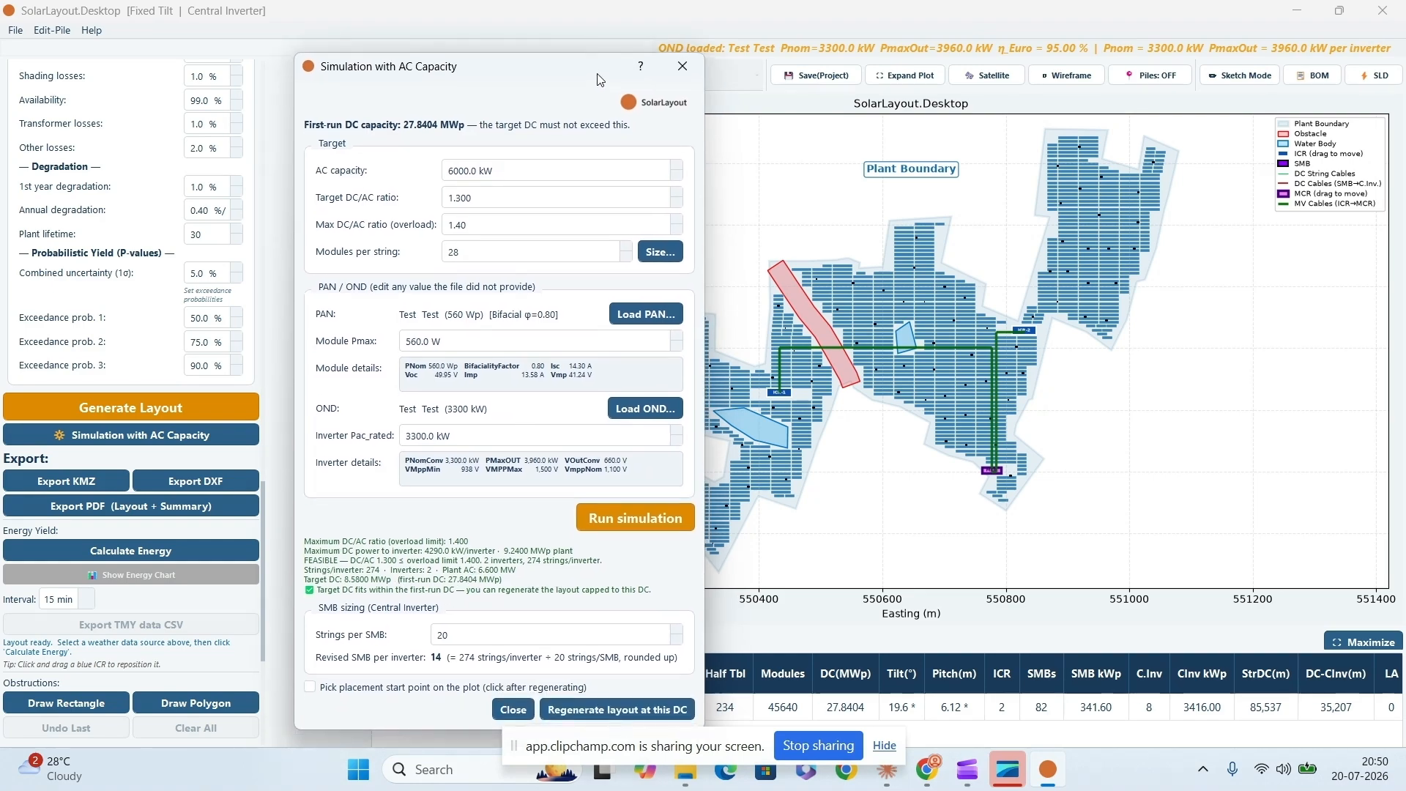
left_click(367, 691)
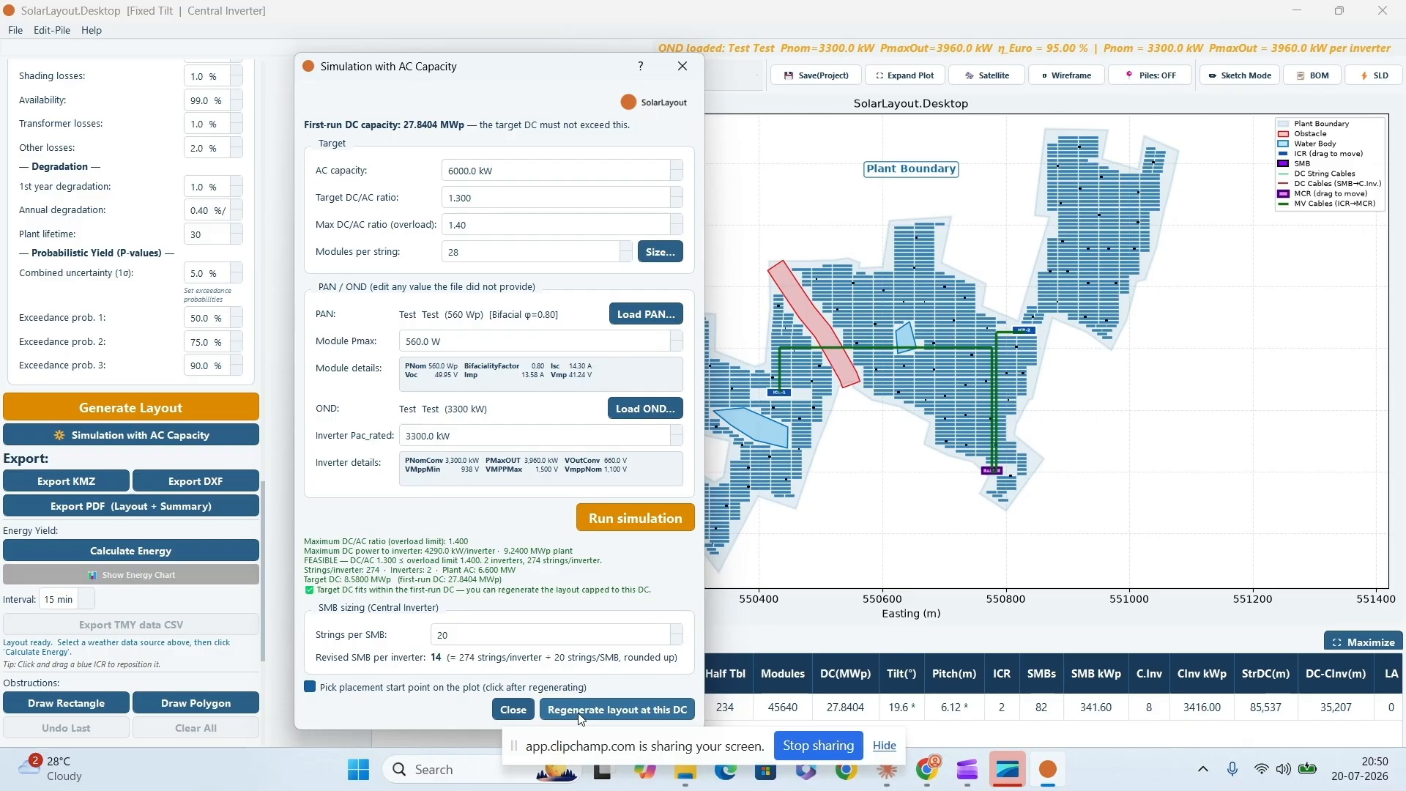
left_click(577, 714)
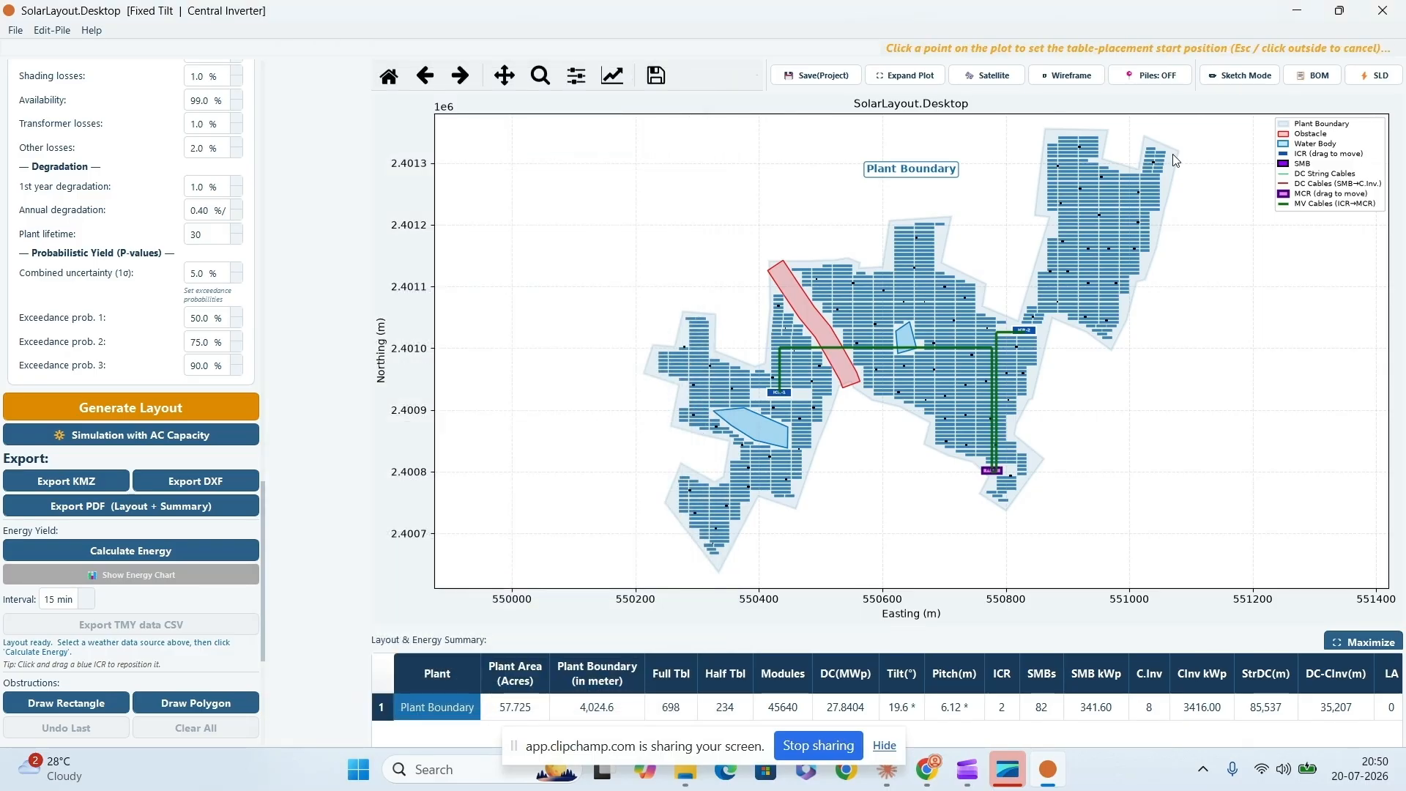
left_click(1173, 159)
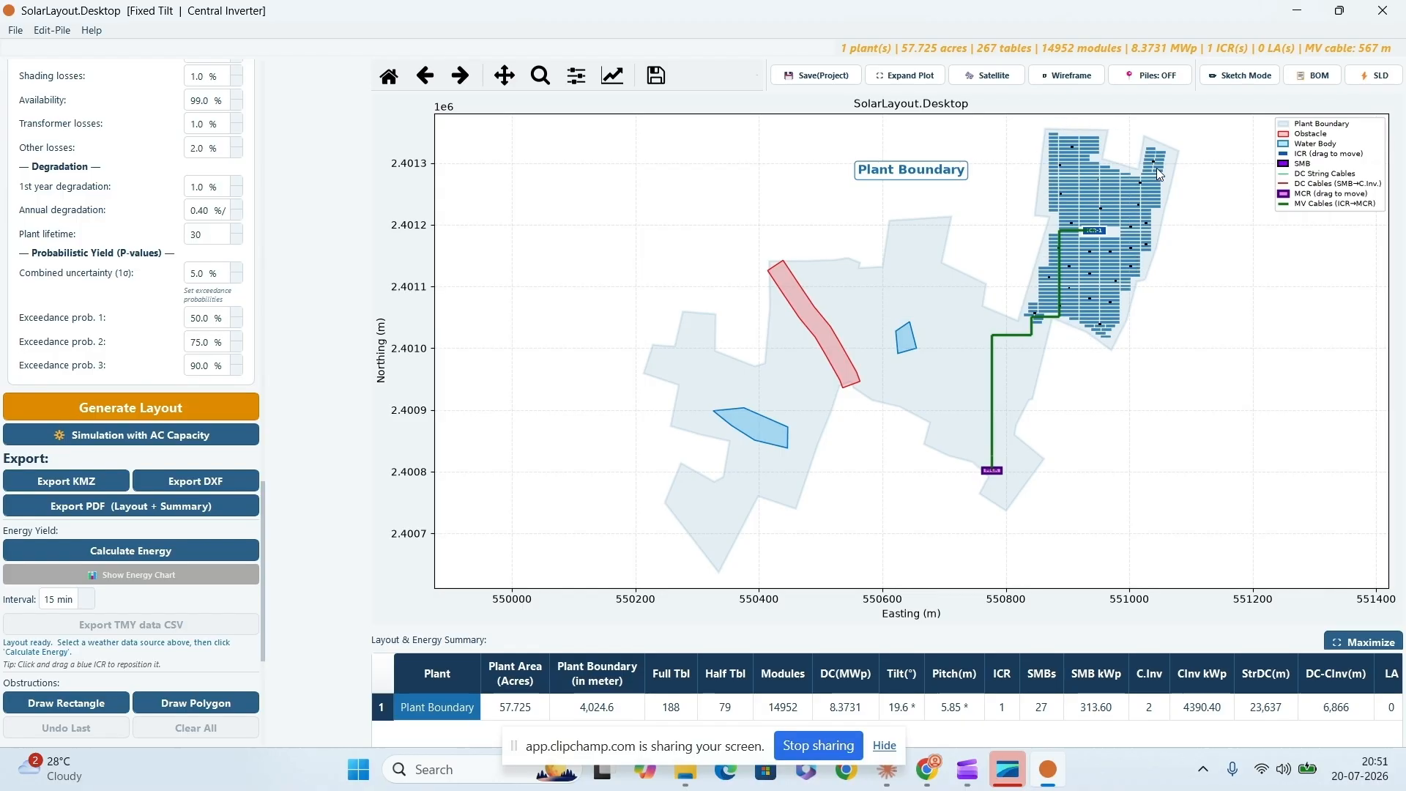
- Inspect the DC string and SMB-to-central-inverter cable routes of the regenerated layout in turn
scroll(262, 700, "down", 5)
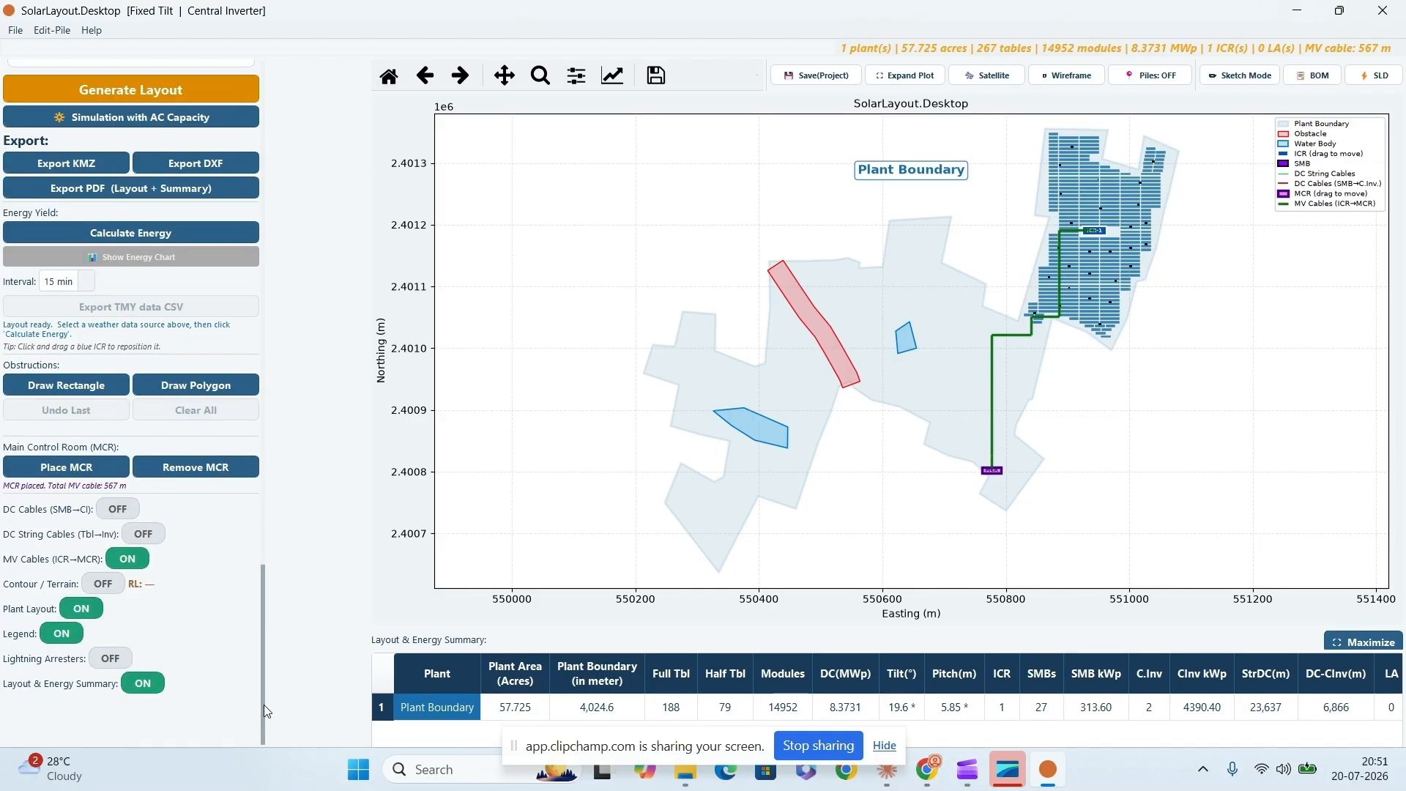
left_click(144, 535)
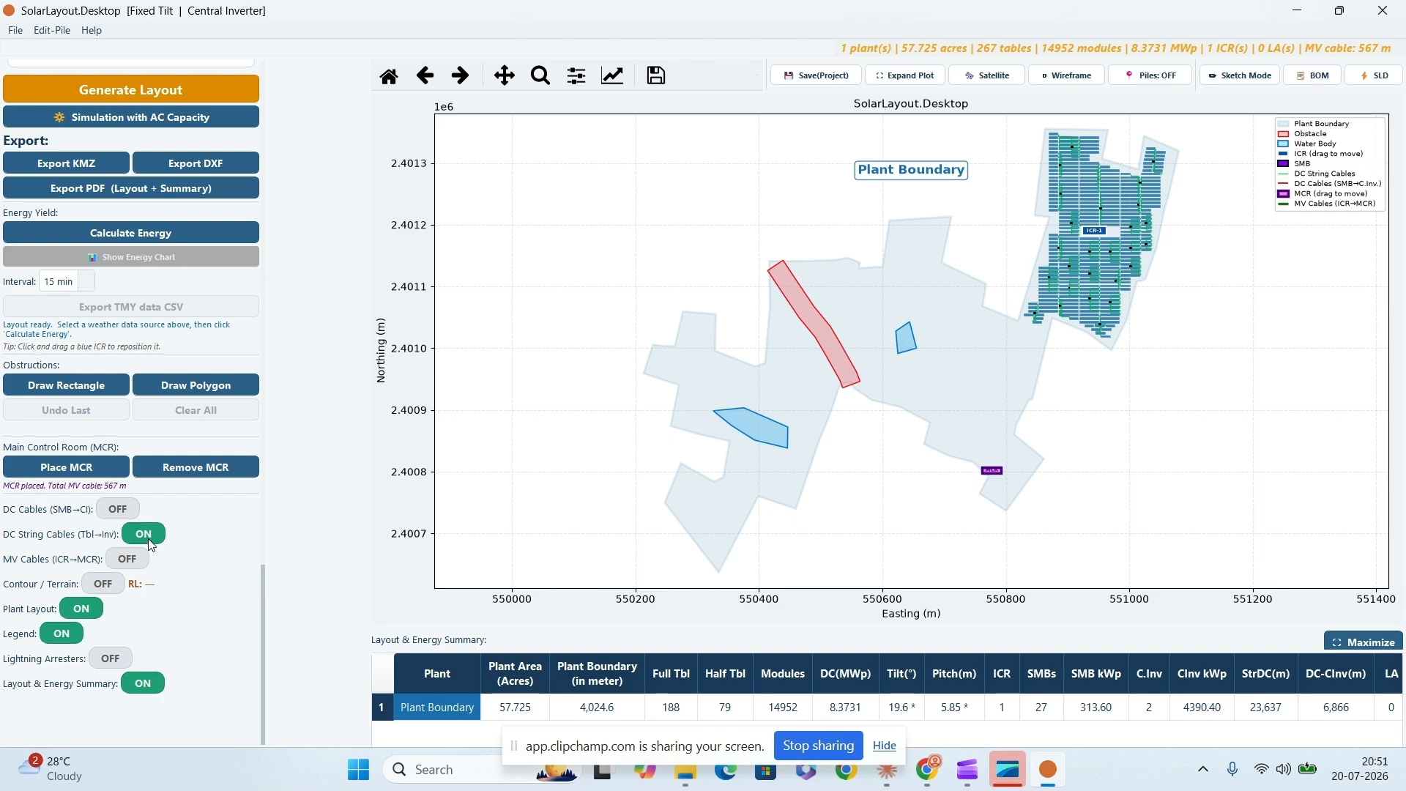
left_click(147, 538)
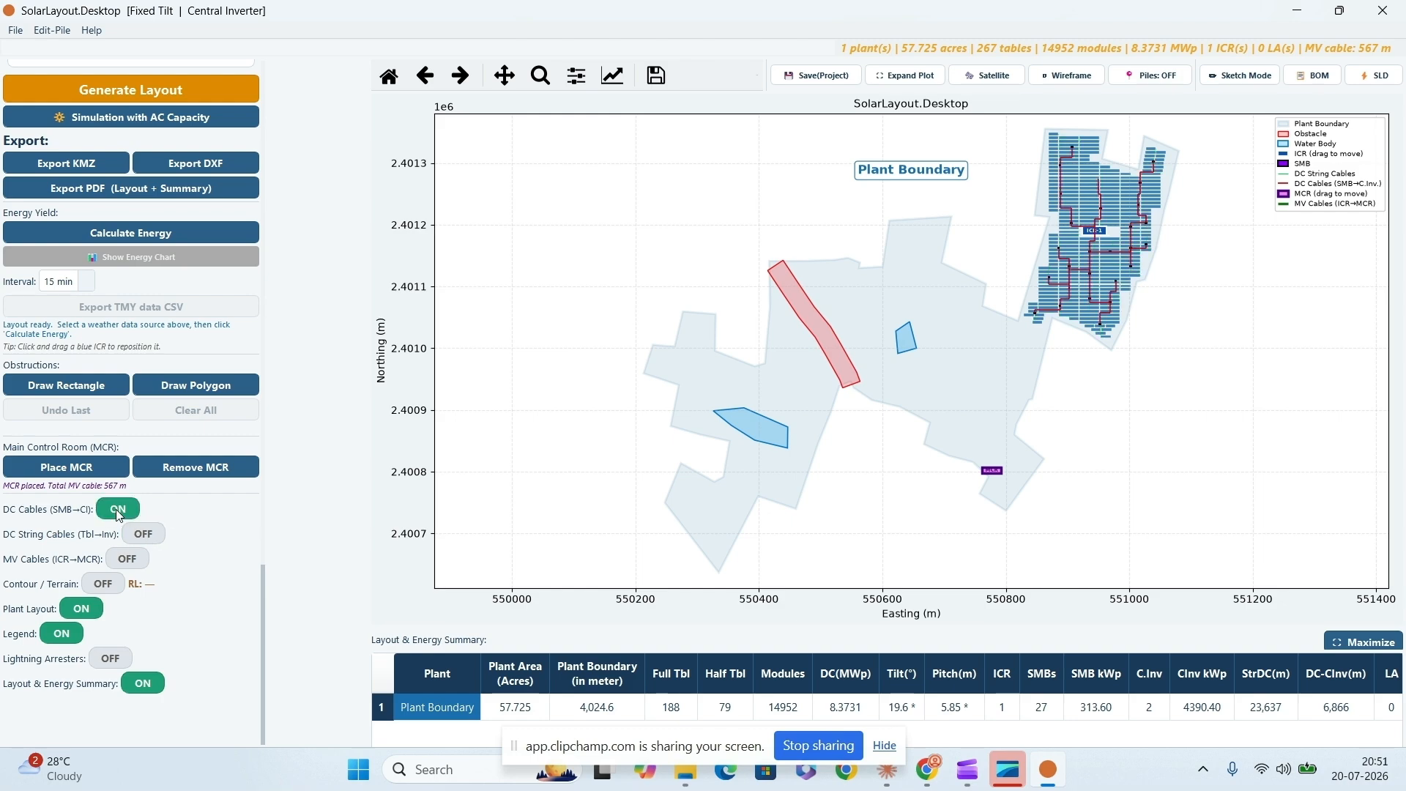
- Calculate the plant's energy yield and review the maximized layout and energy summary
scroll(263, 580, "up", 3)
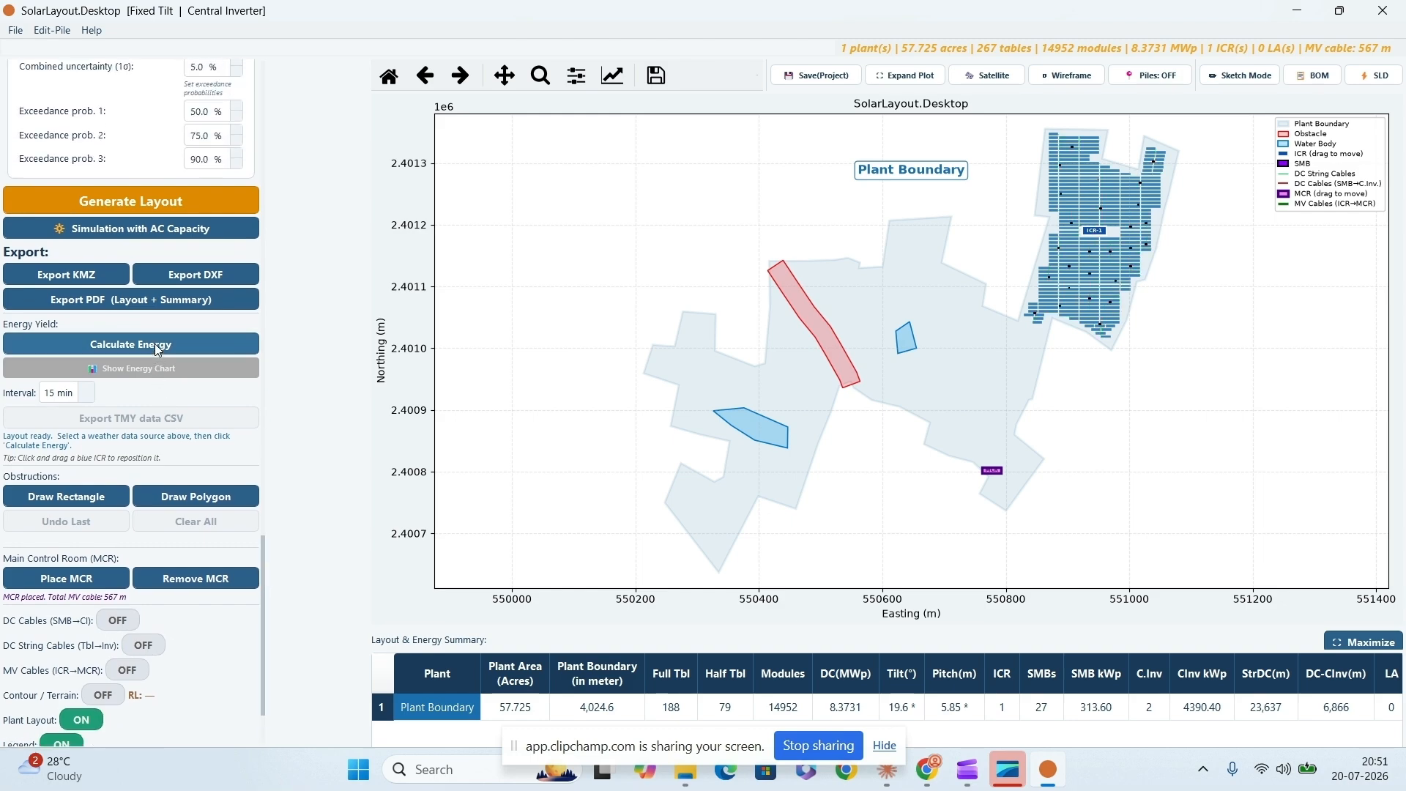
left_click(155, 344)
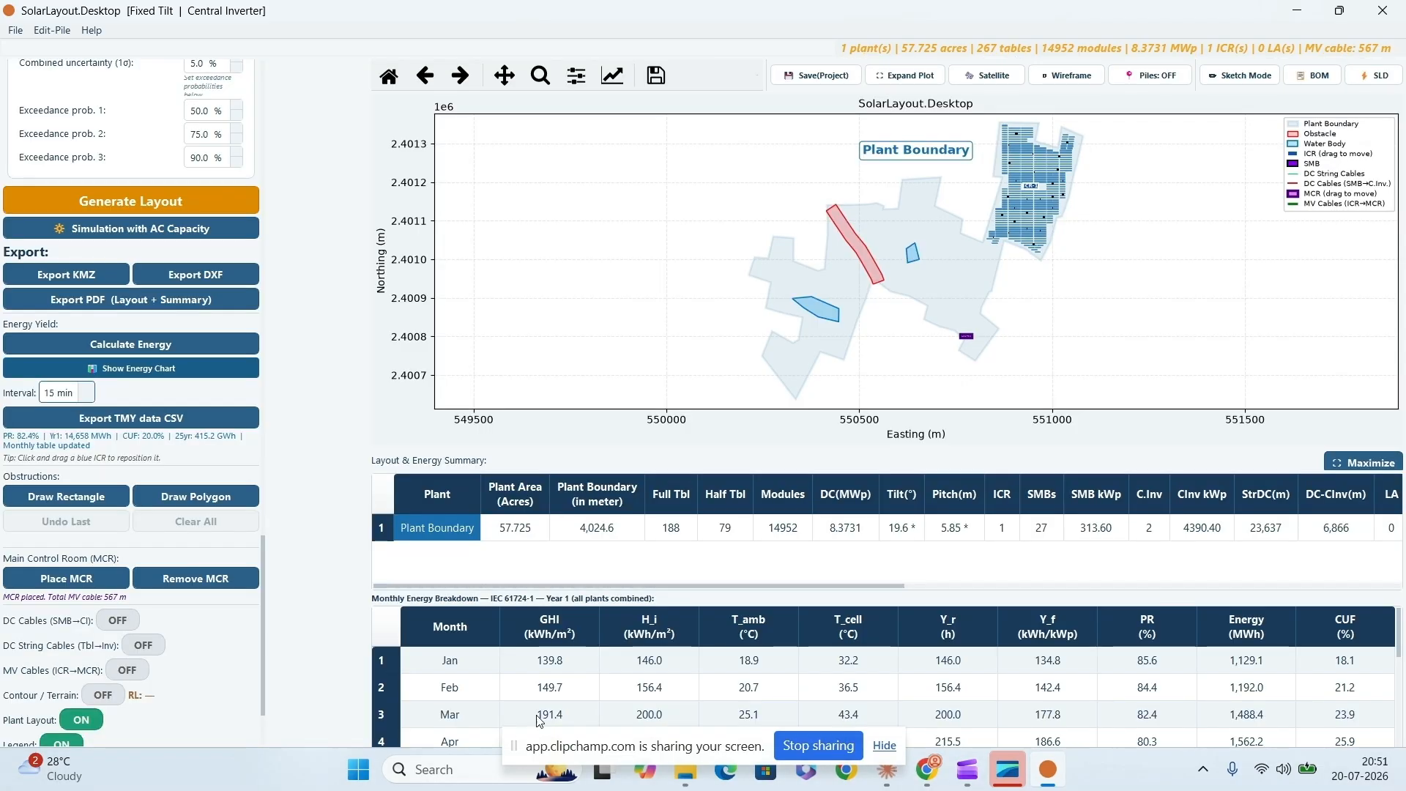
left_click(1340, 463)
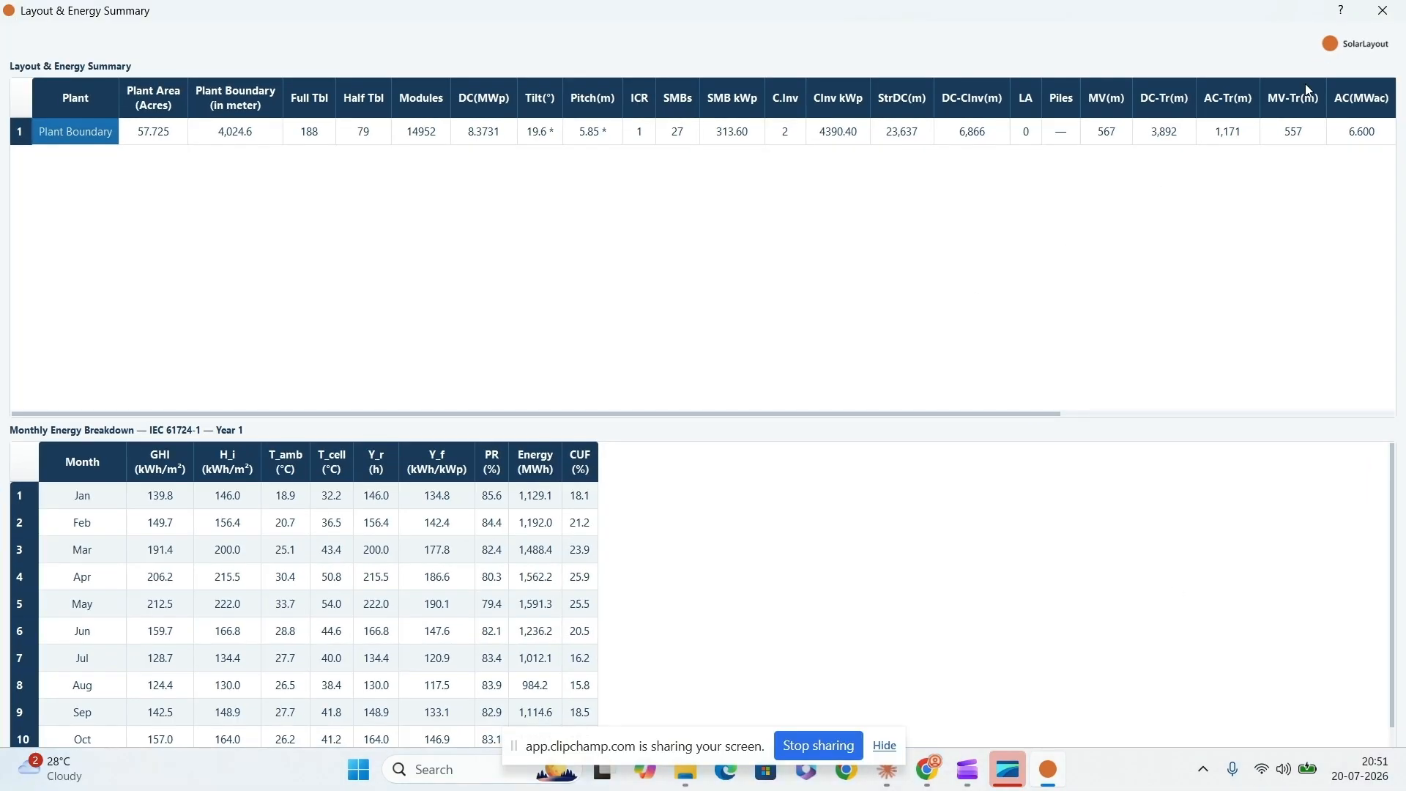
left_click(1382, 10)
- Open the pile coordinate layout for one table and try applying it to the whole plant
left_click_drag(262, 559, 273, 408)
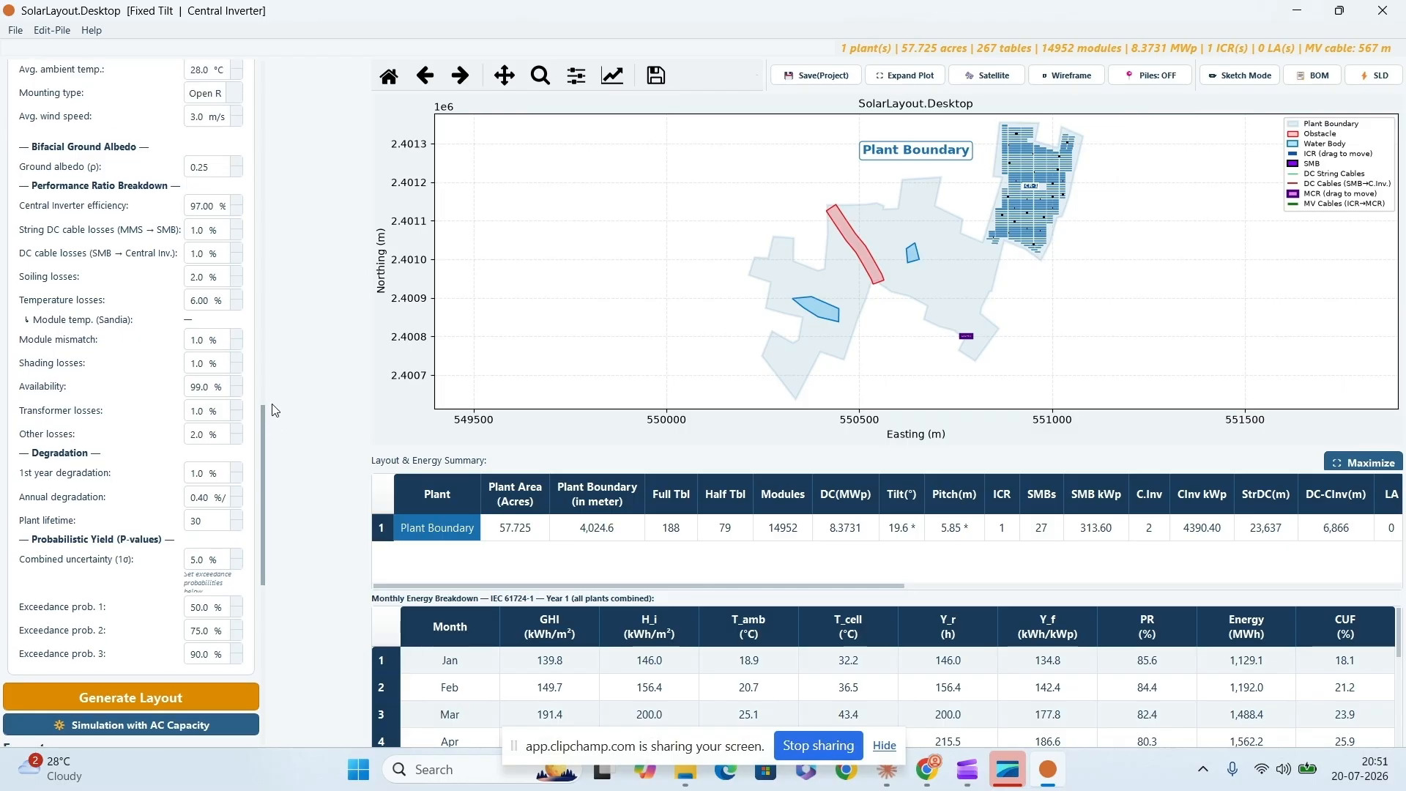
left_click(1150, 79)
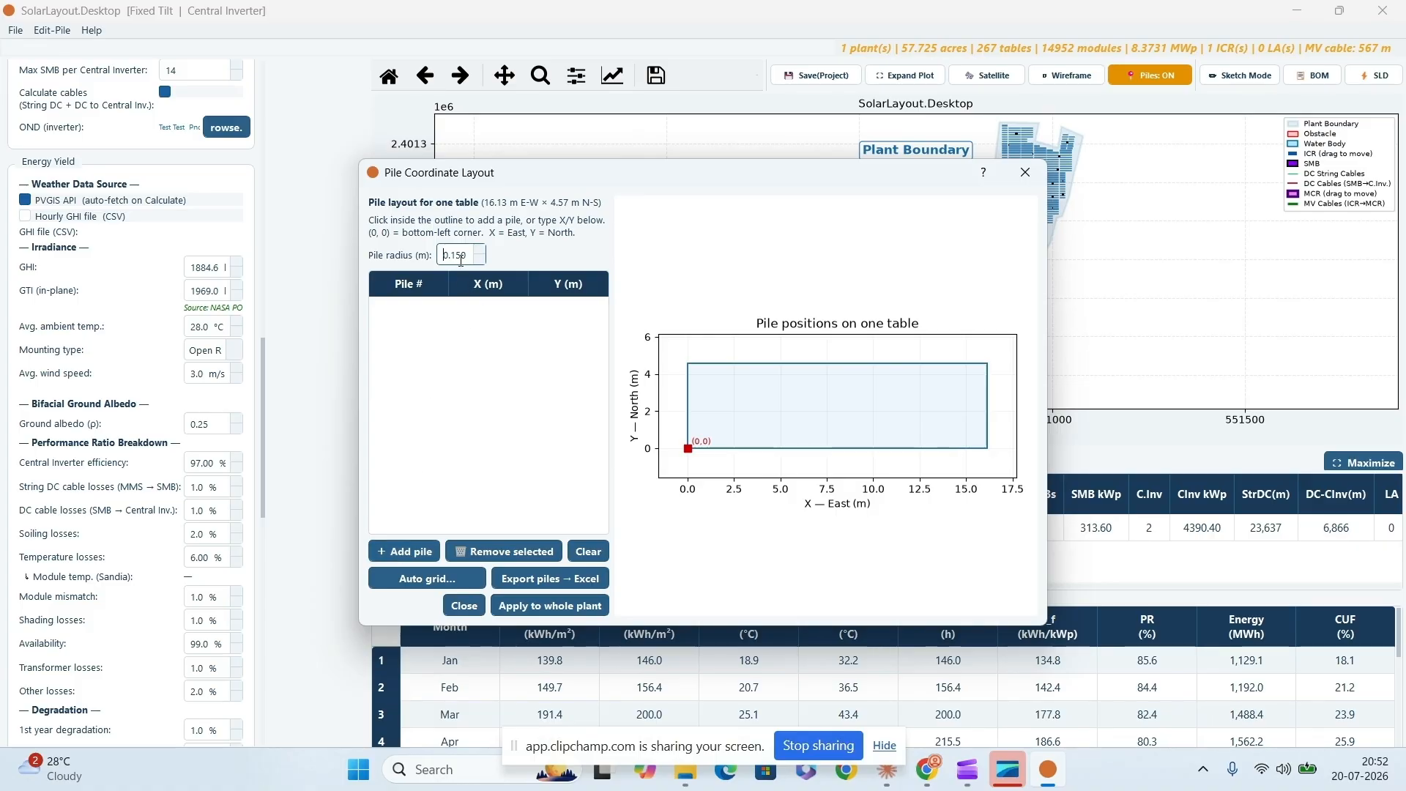
left_click(582, 607)
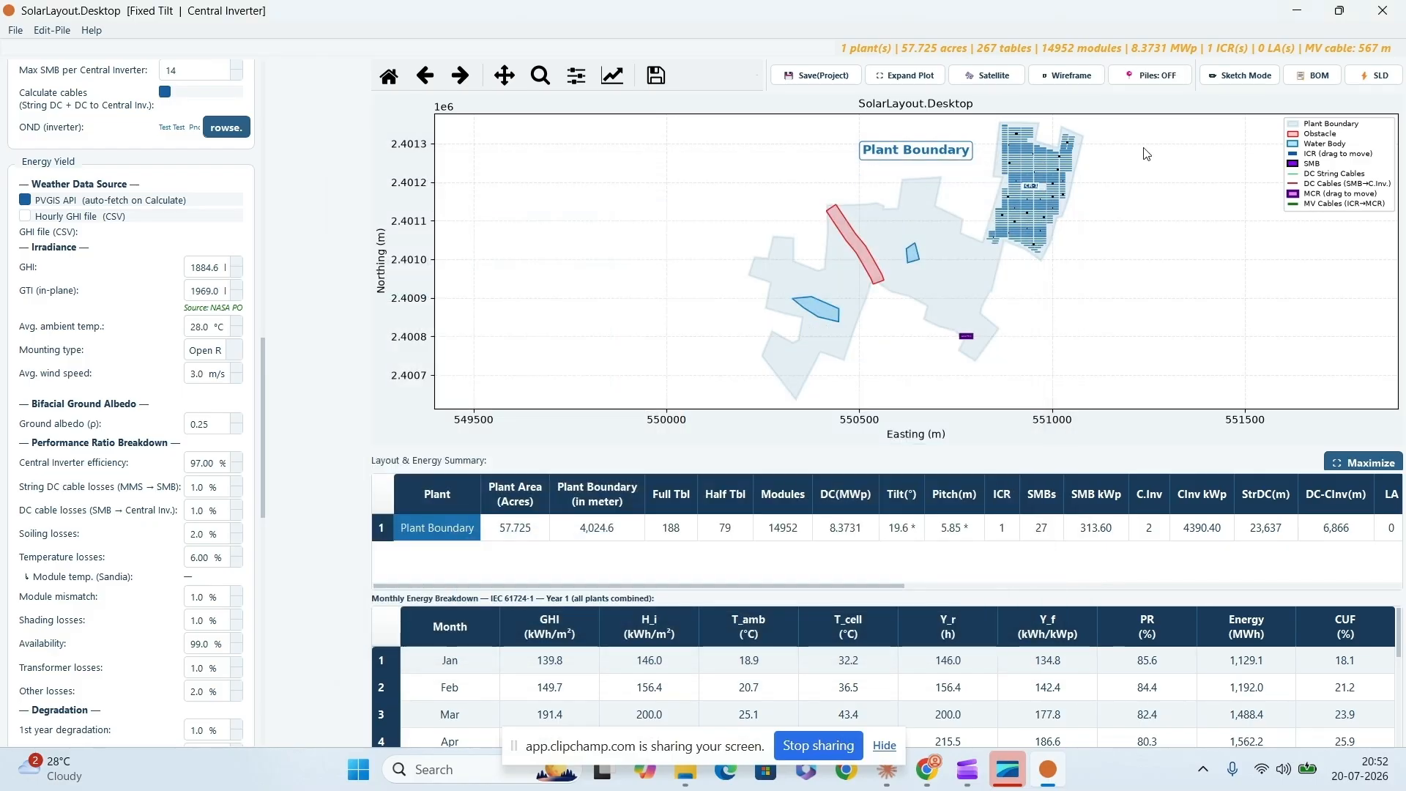
- Turn on sketch mode to review the sketch tools, and hide the layout and energy summary below the plot
left_click(1245, 76)
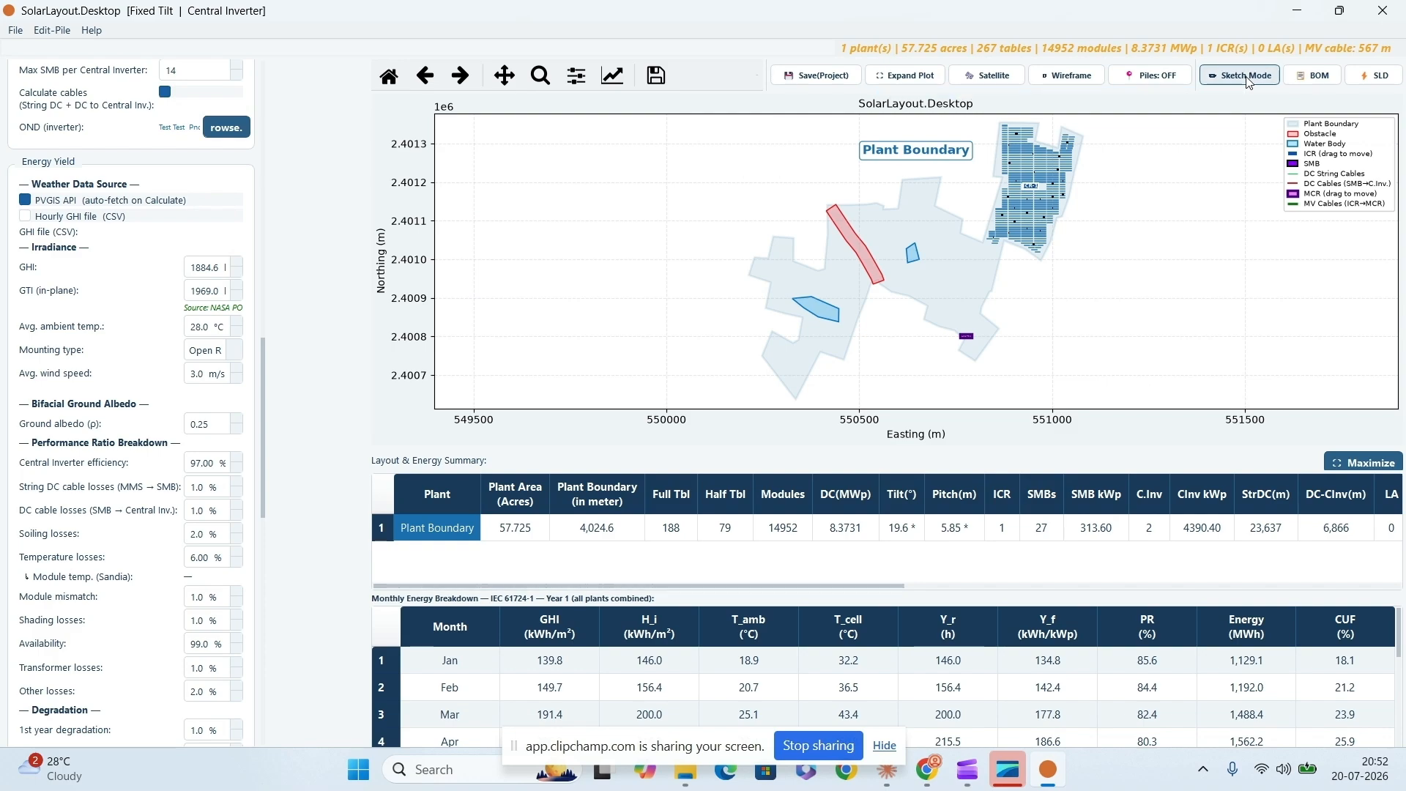
left_click_drag(262, 384, 255, 698)
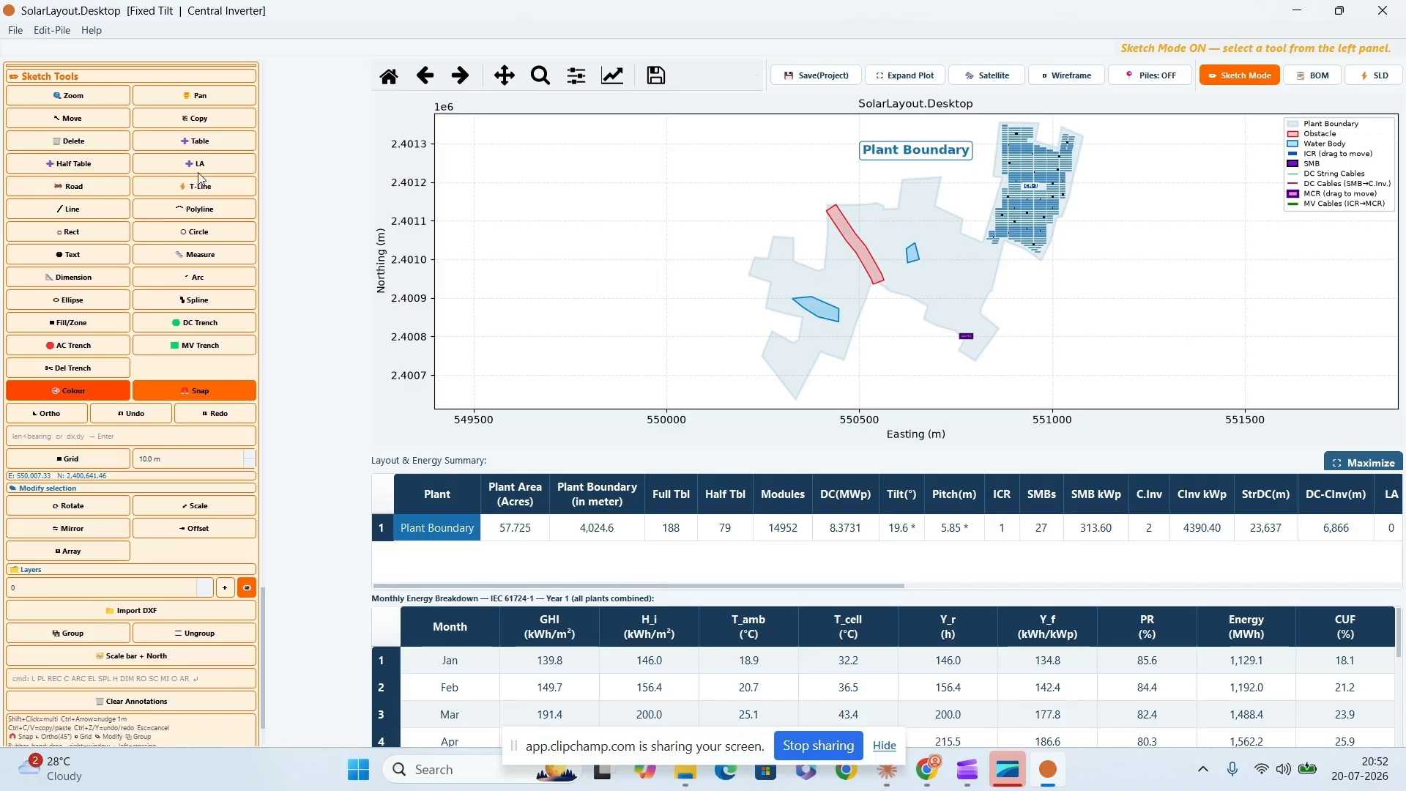
left_click_drag(262, 637, 262, 505)
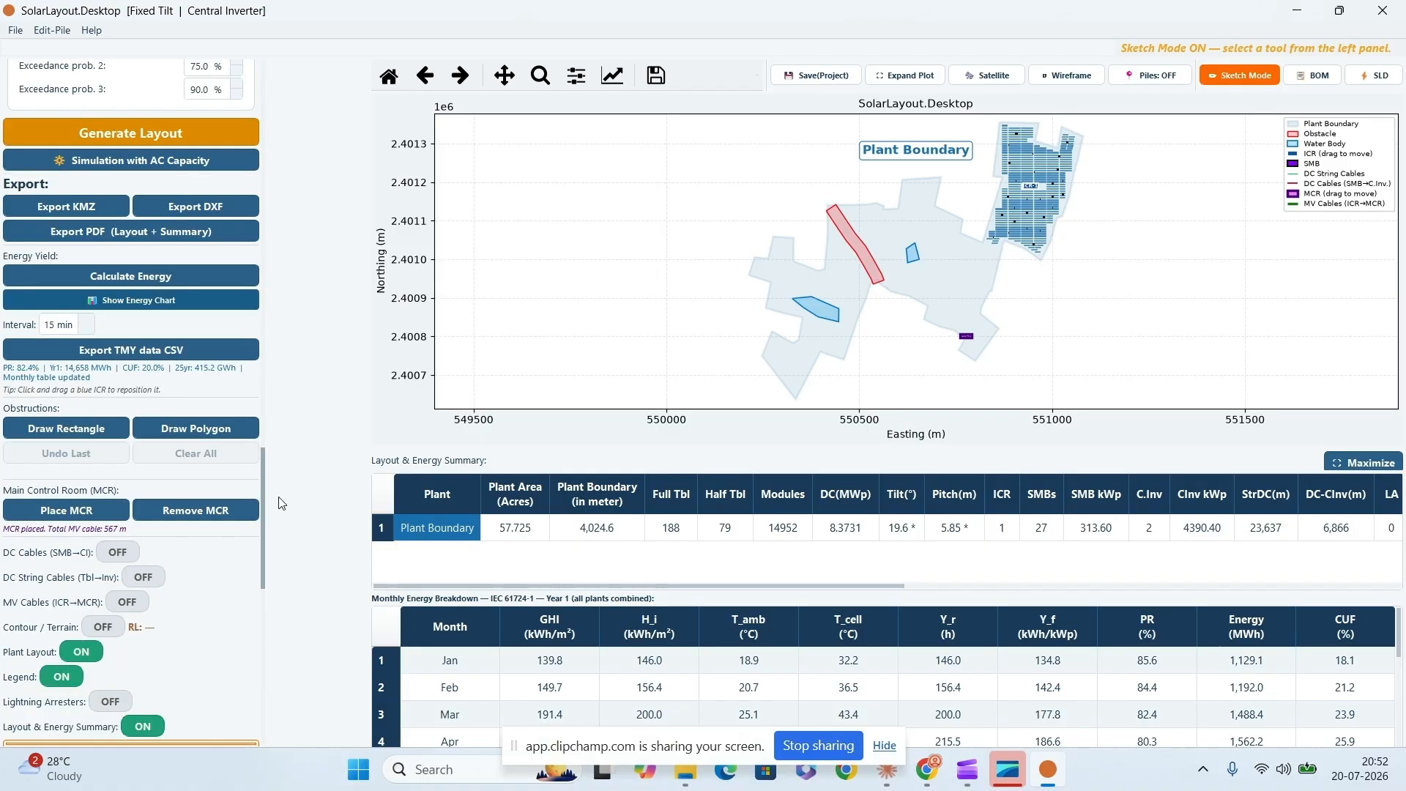
left_click(127, 725)
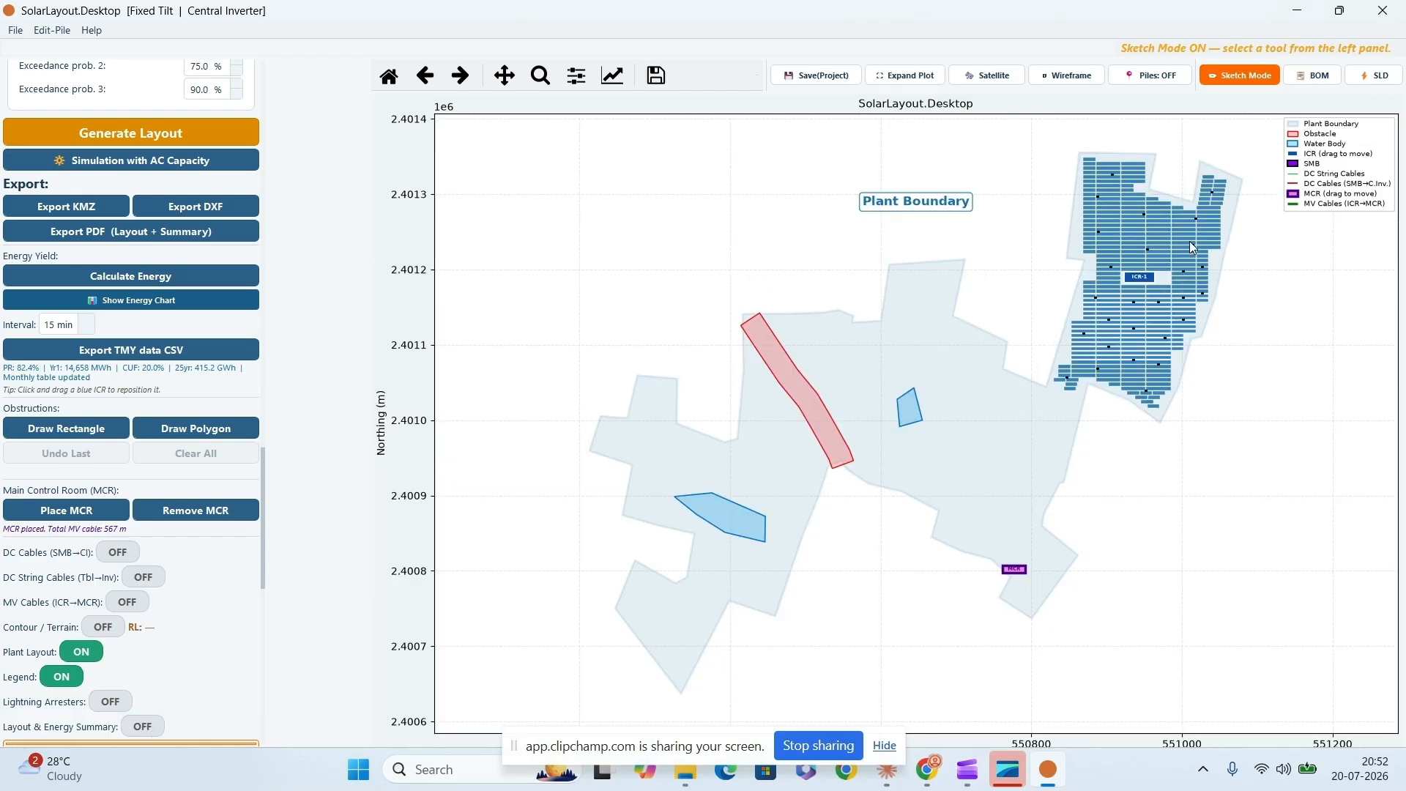
scroll(262, 574, "down", 15)
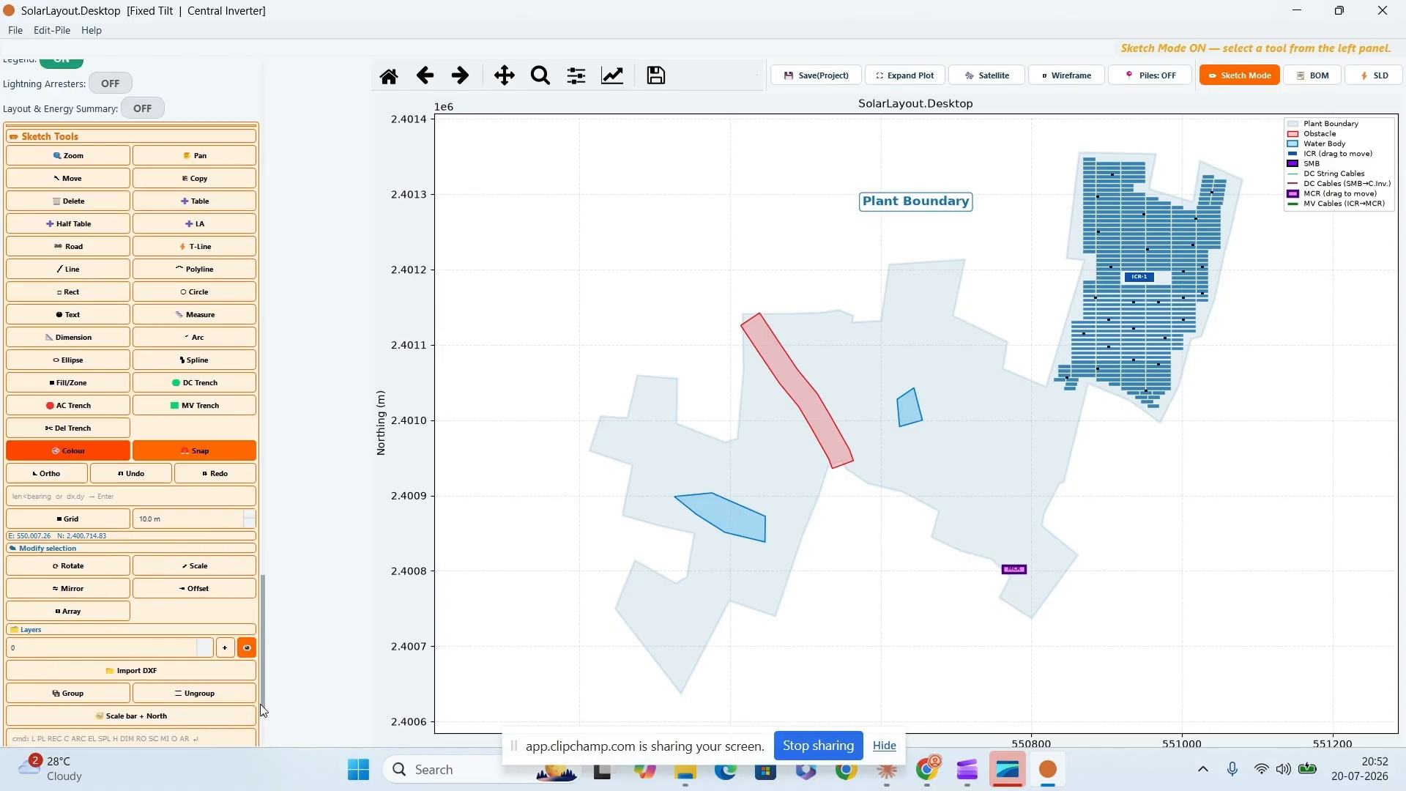
- Open the plant's bill of materials and check which BOM templates are available
left_click(1313, 75)
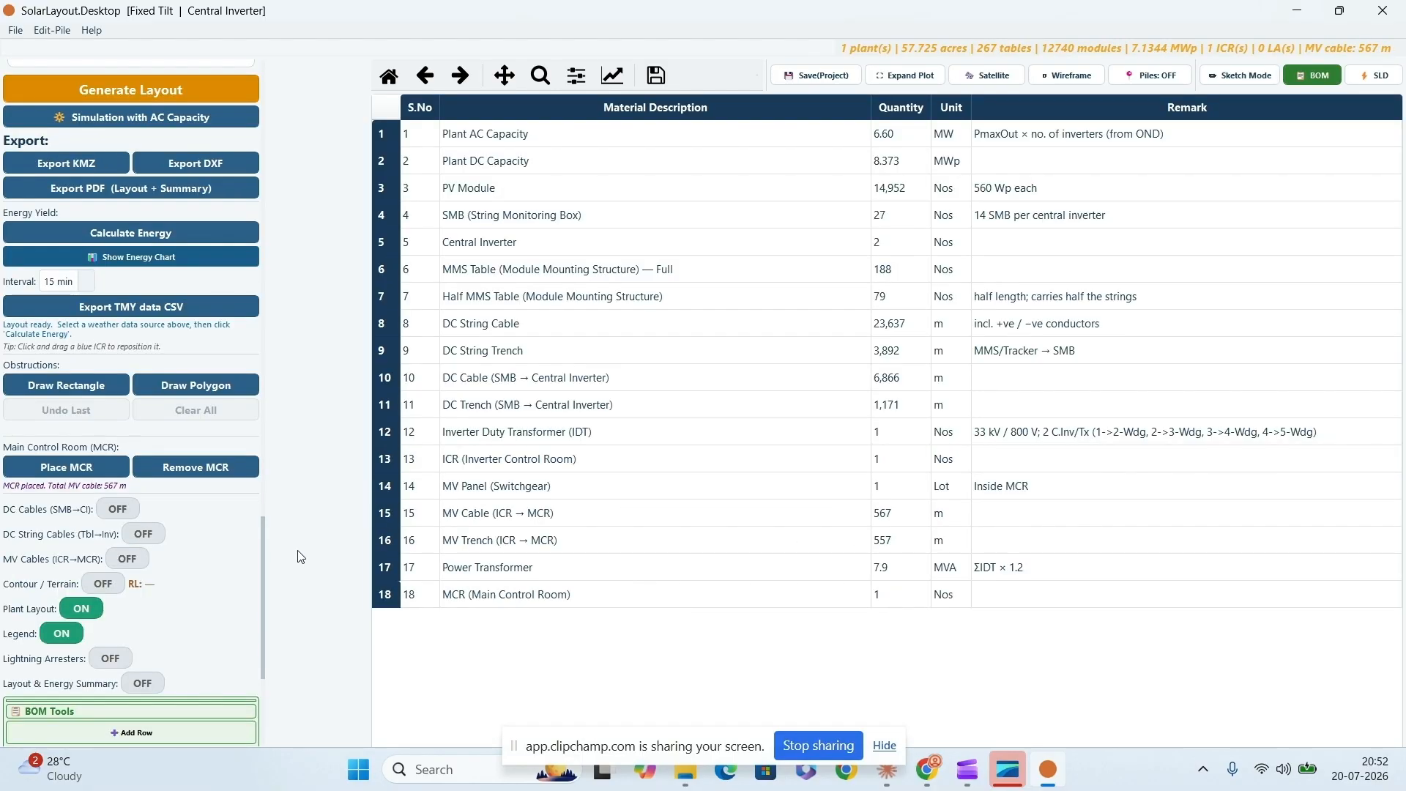
left_click_drag(262, 573, 262, 638)
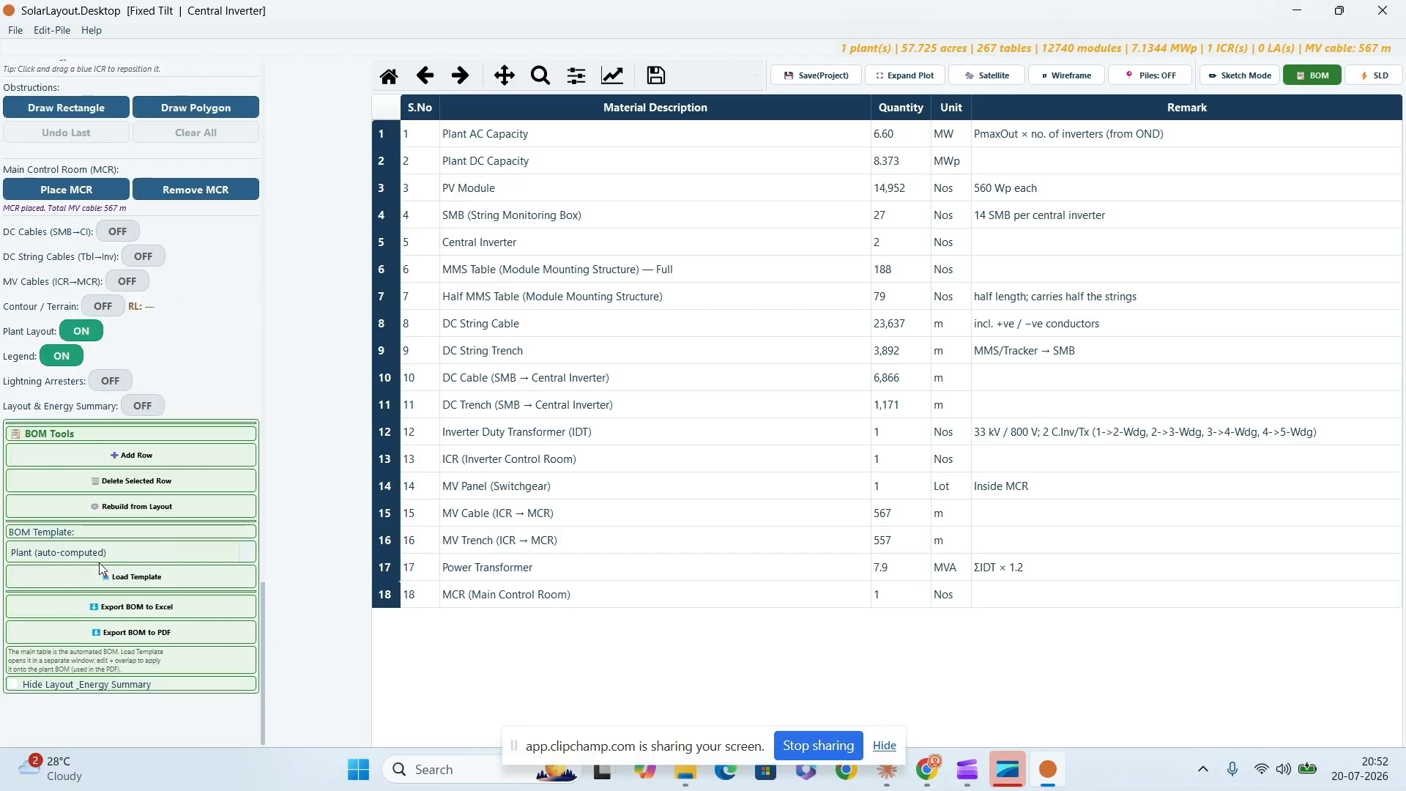
left_click(170, 552)
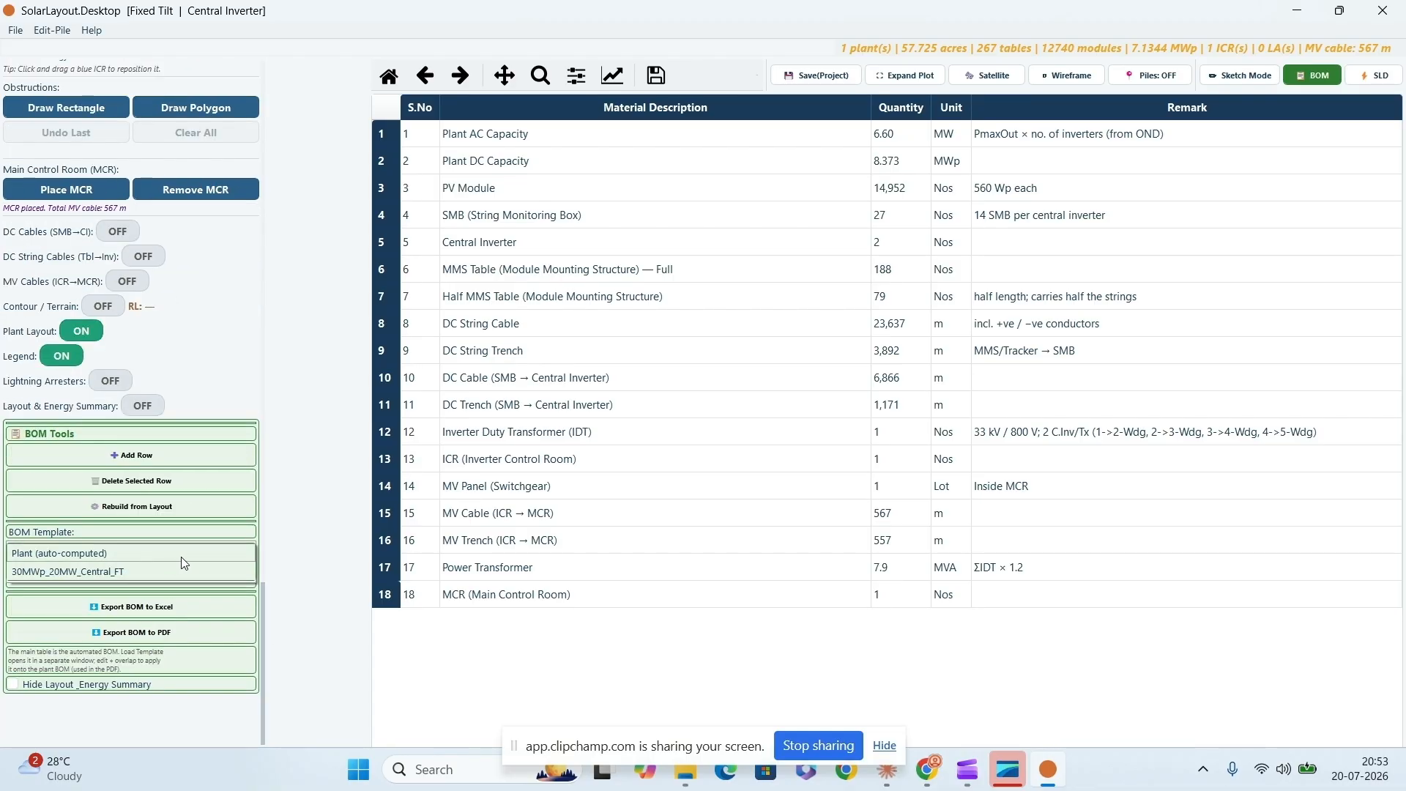
- Switch to single-line diagram mode and generate the plant's diagram automatically
left_click(1384, 76)
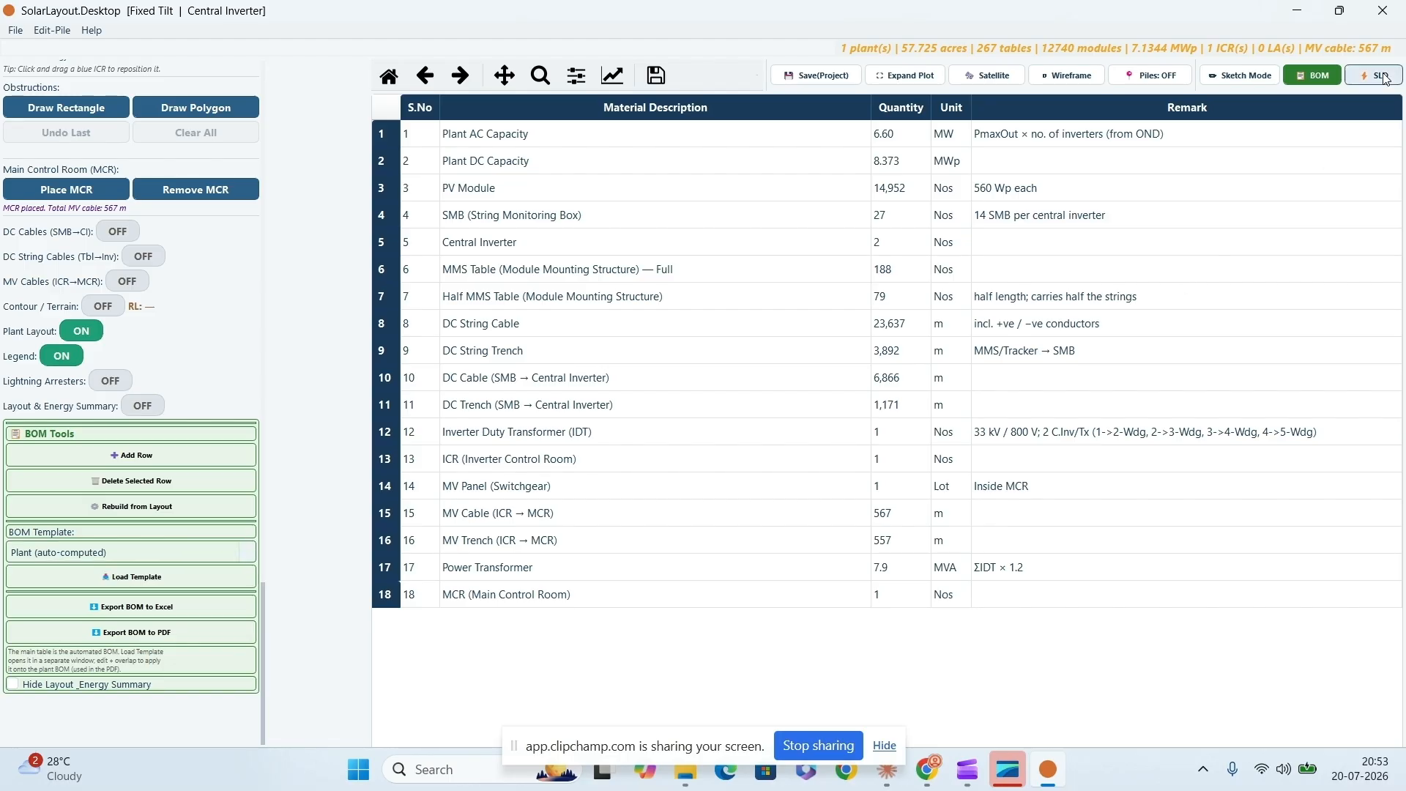
left_click(1383, 76)
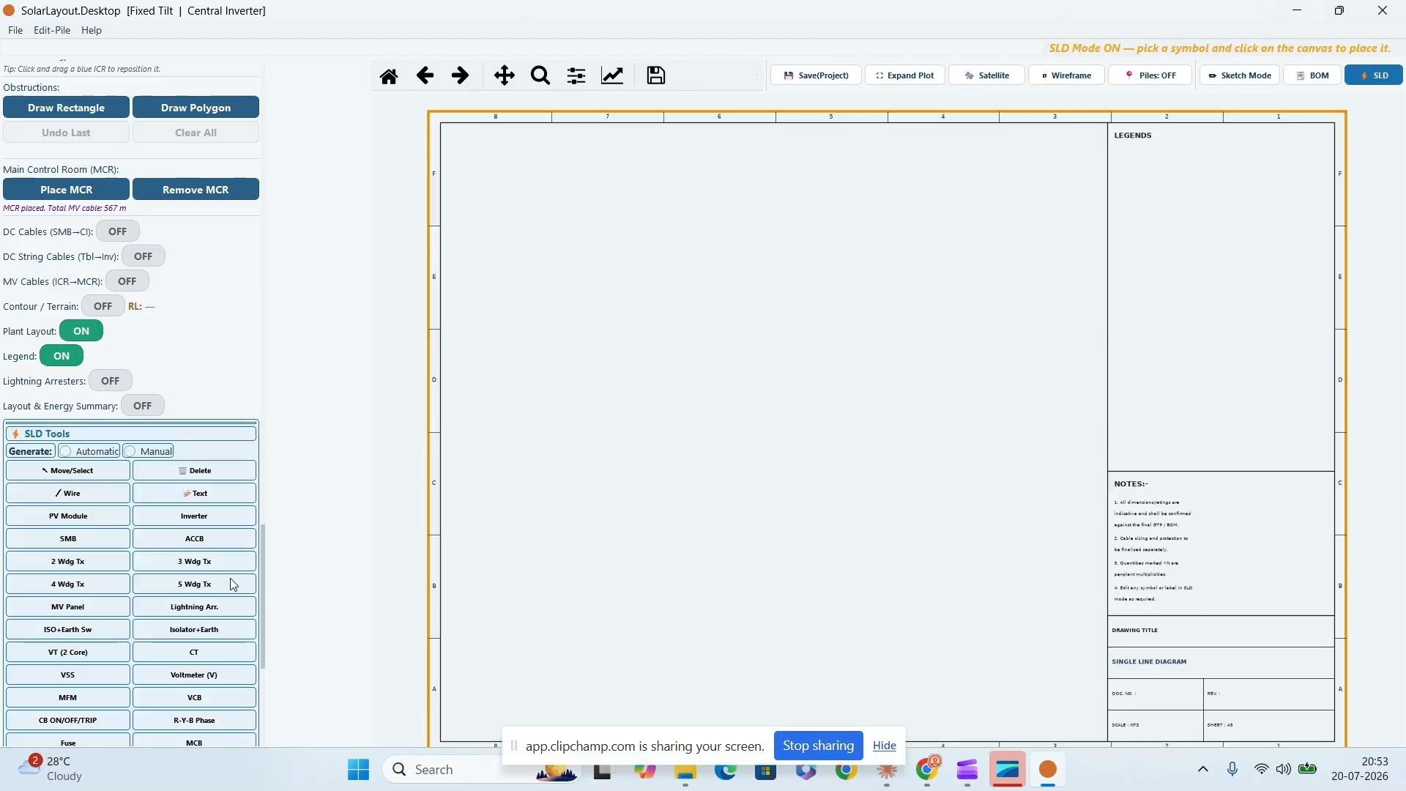
left_click(66, 453)
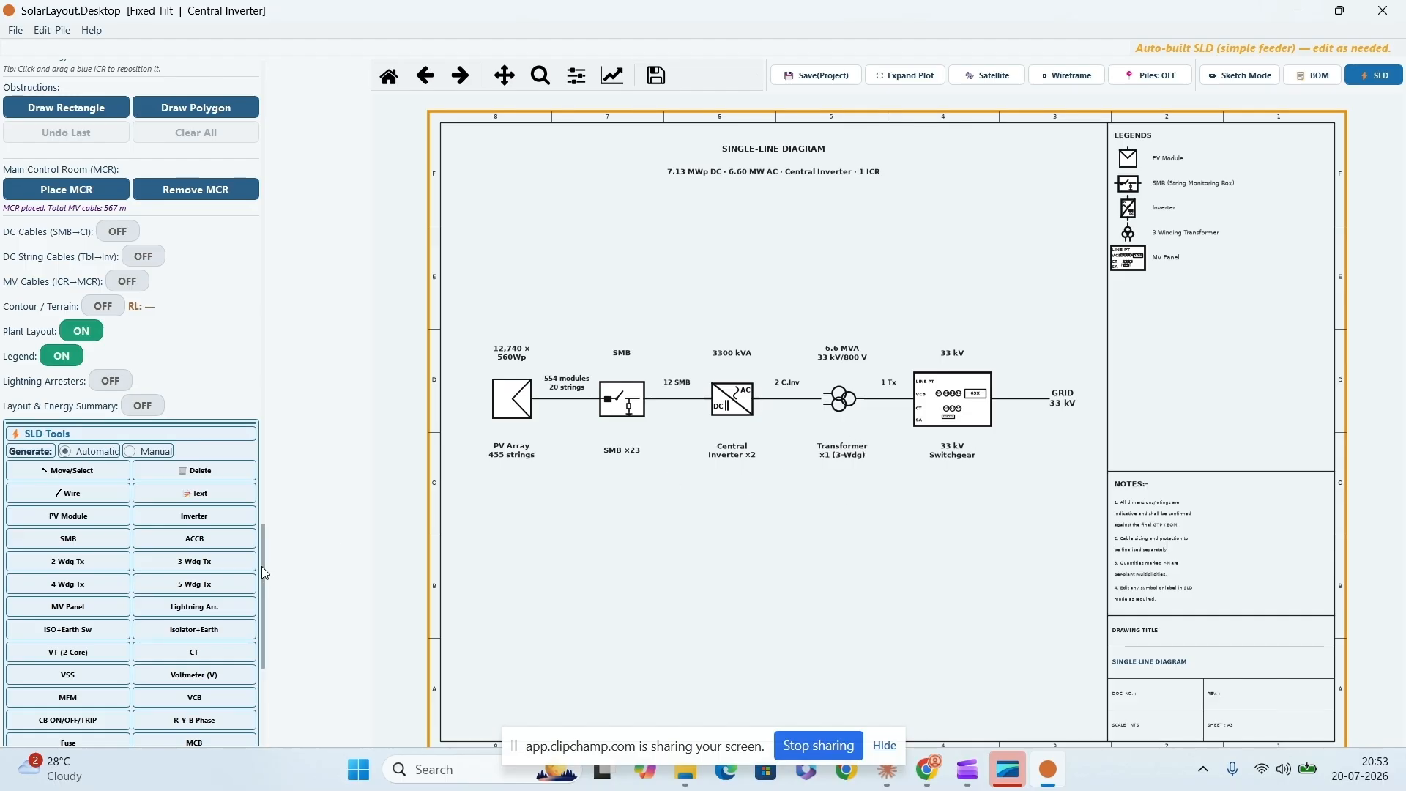
- Expand the single-line diagram to the full per-ICR/per-feeder version
scroll(264, 569, "down", 2)
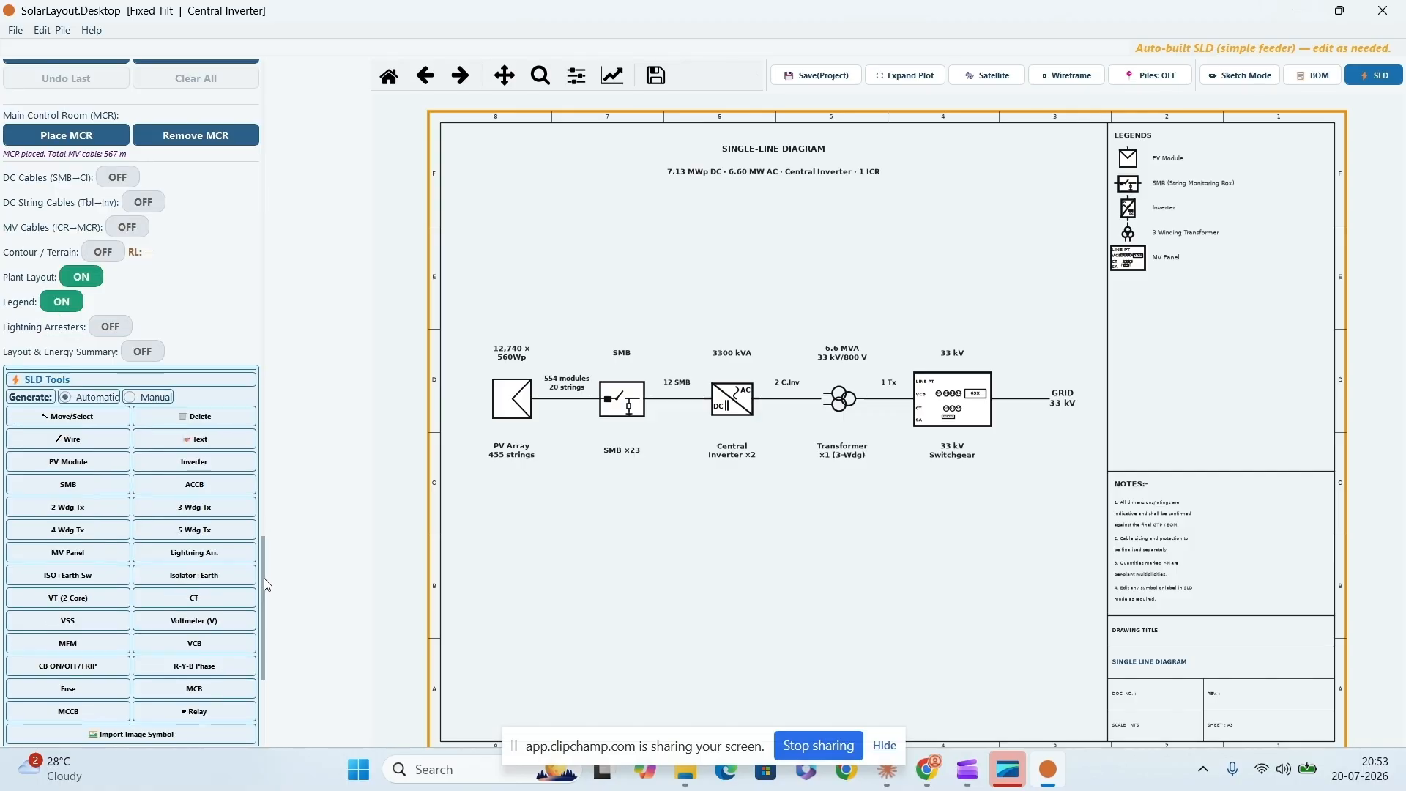
left_click_drag(262, 557, 263, 631)
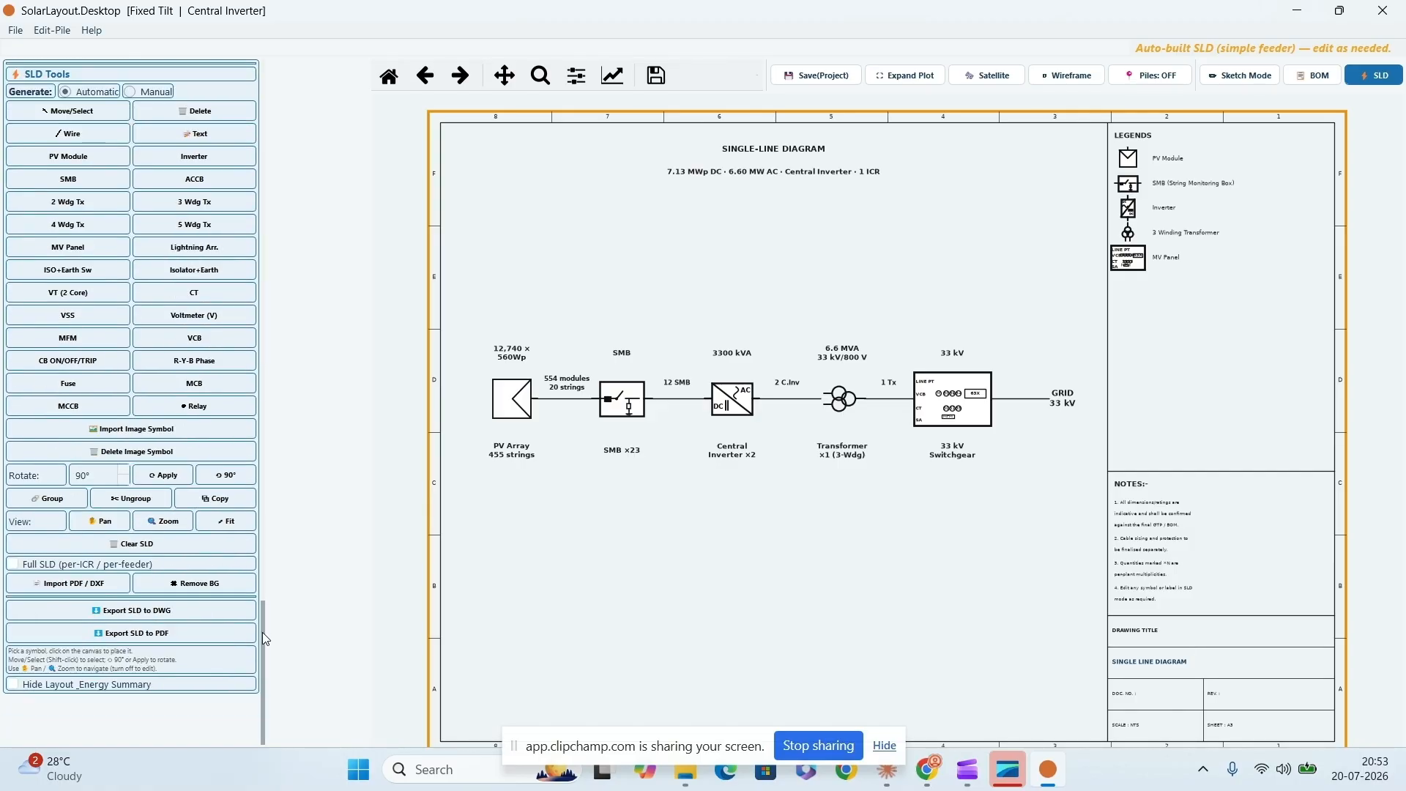
left_click(13, 565)
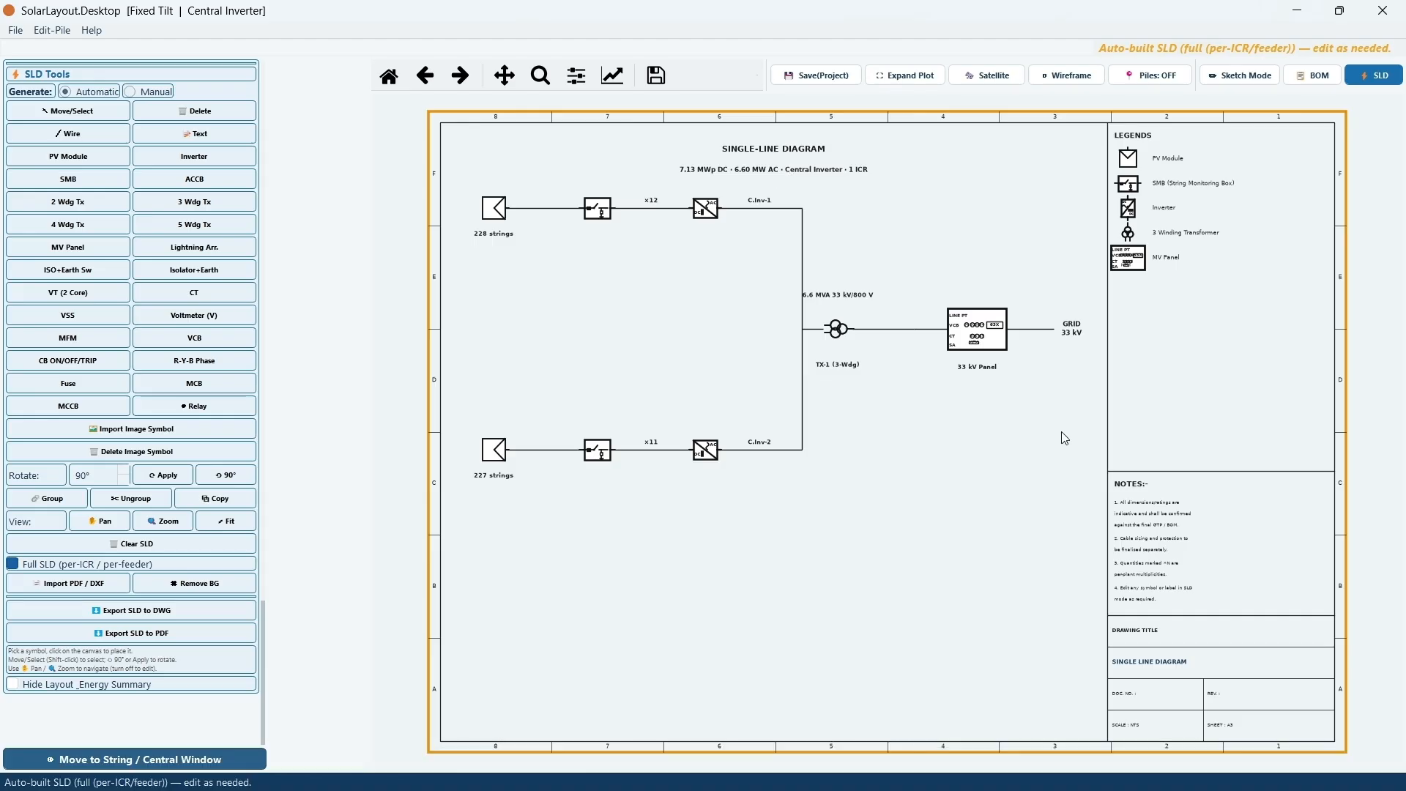
left_click_drag(262, 621, 271, 77)
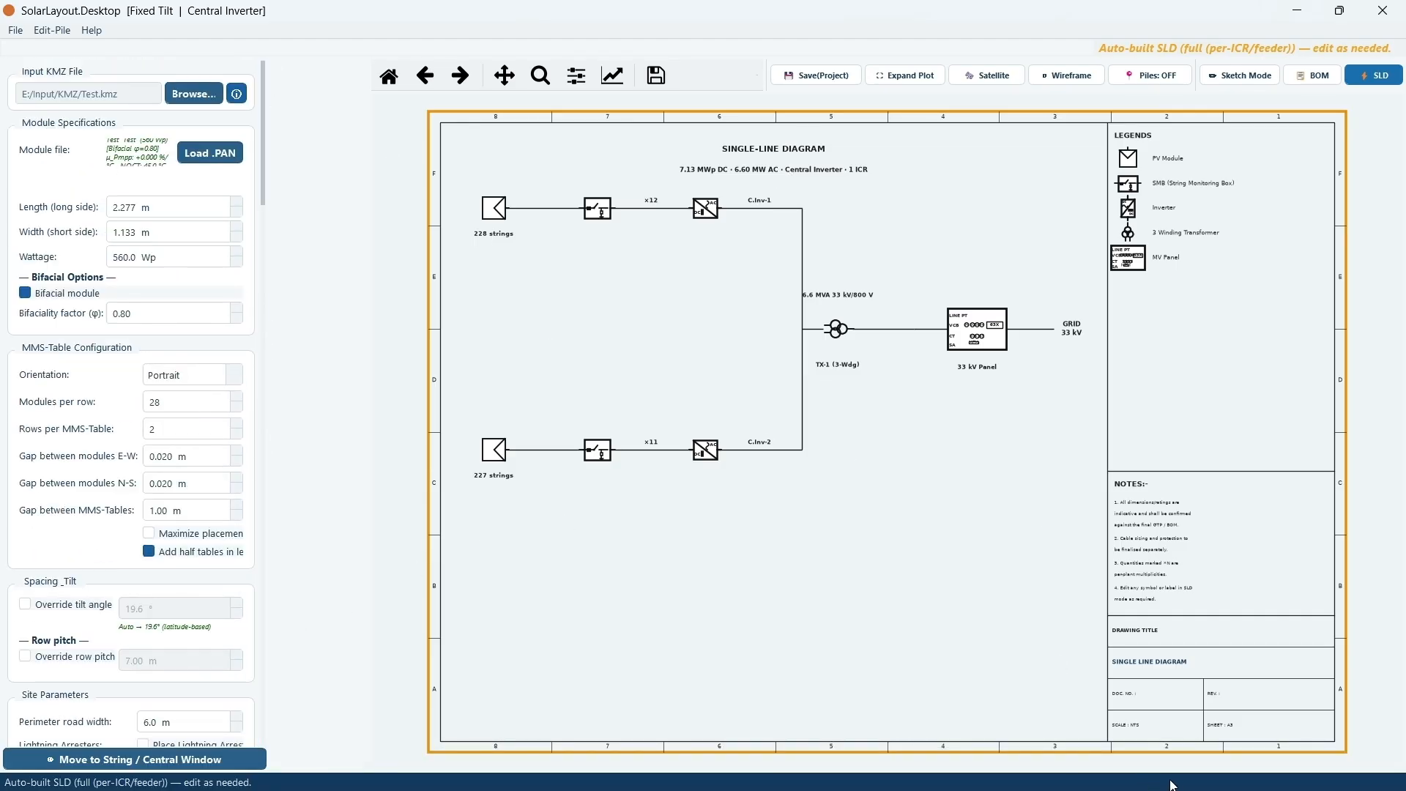